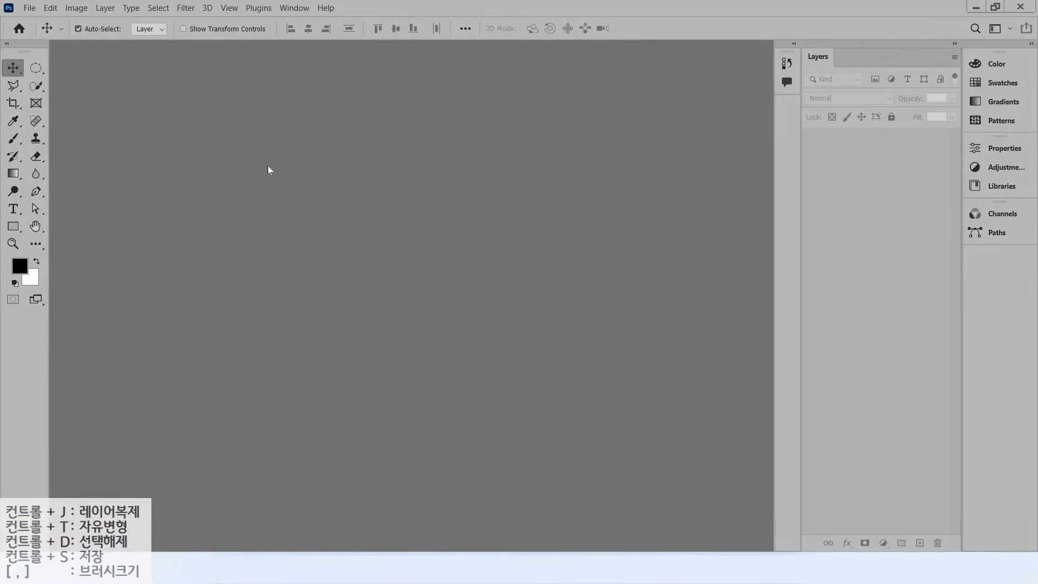
# - Open the image office.jpg from the gtq이미지자료 folder
pyautogui.doubleClick(178, 188)
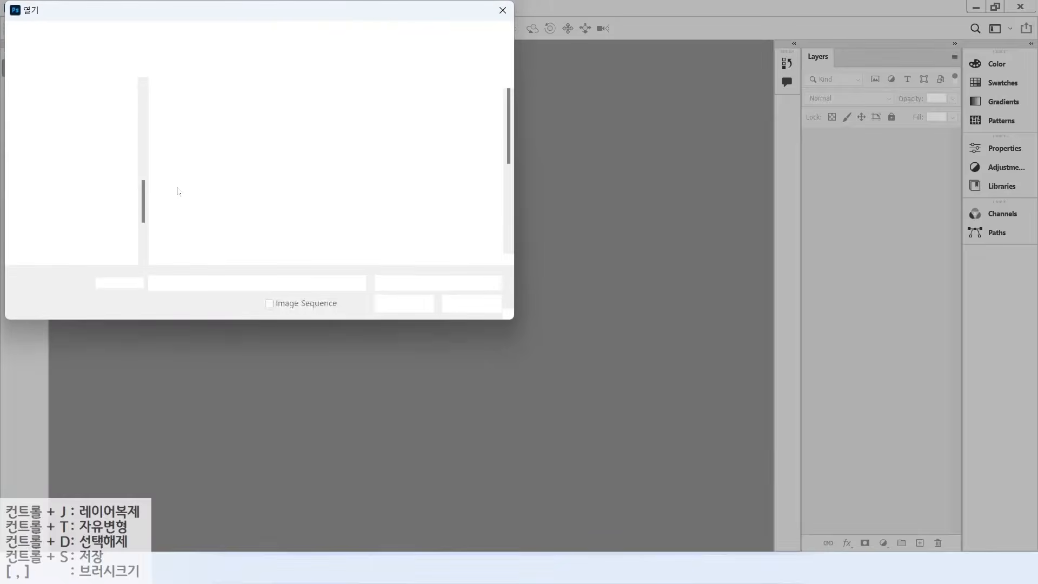
pyautogui.scroll(-1, 311, 190)
pyautogui.click(436, 222)
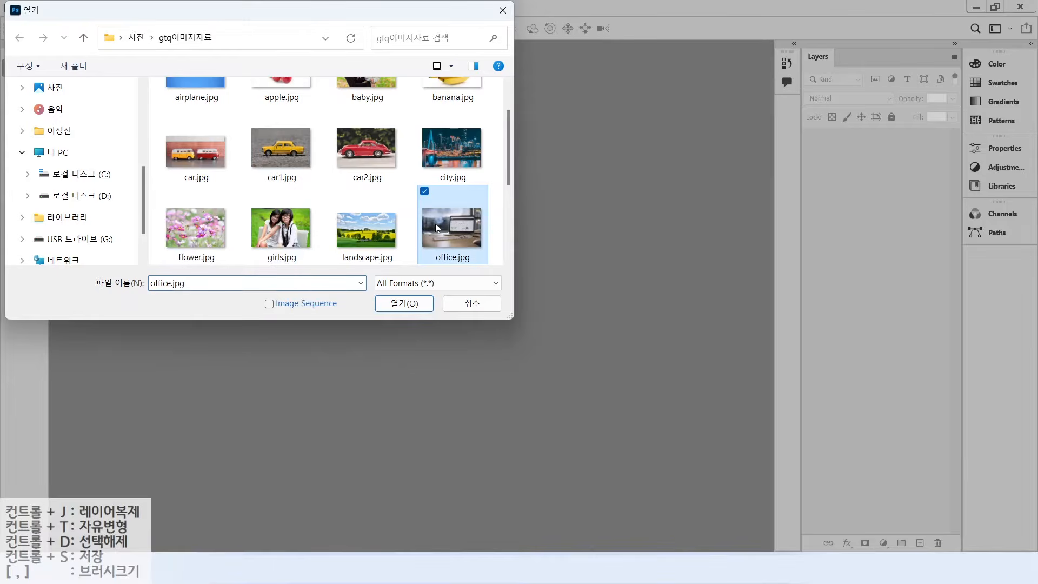
pyautogui.click(400, 307)
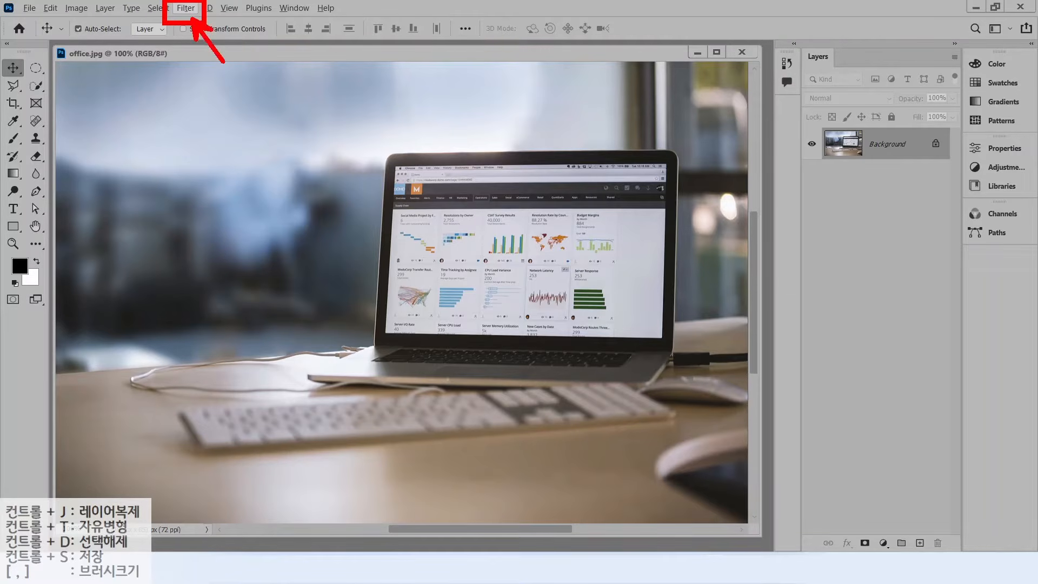
# - Compare the Craquelure, Grain, Patchwork and Stained Glass textures in the Filter Gallery, and apply Patchwork with square size 4 and relief 8
pyautogui.click(178, 9)
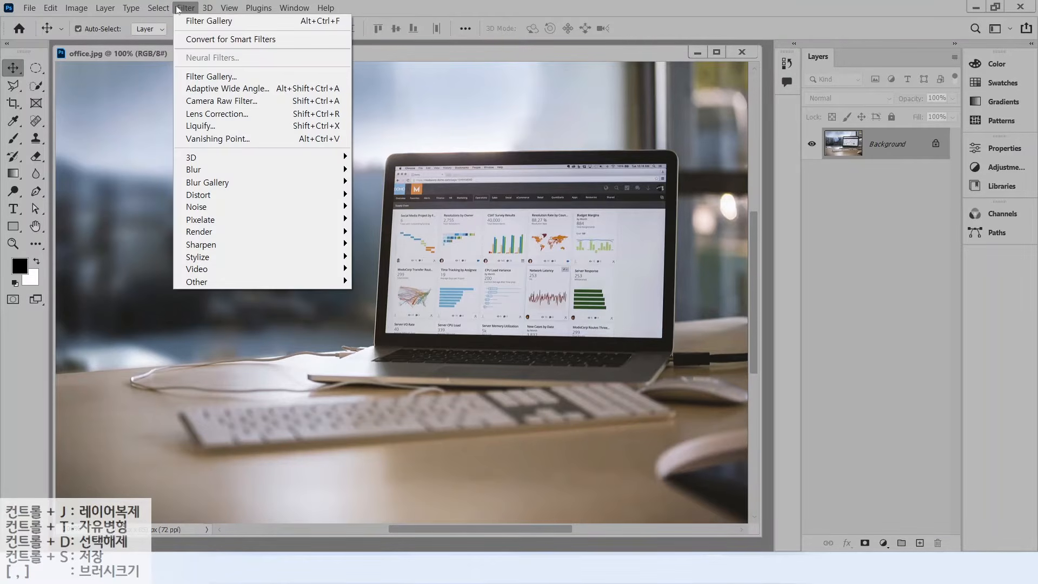
pyautogui.click(197, 76)
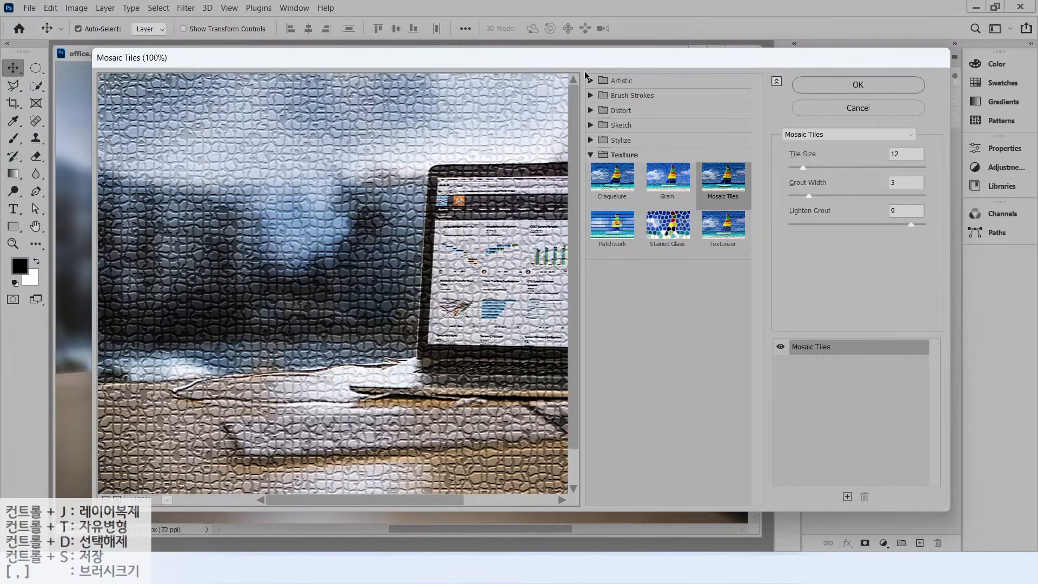
pyautogui.click(619, 188)
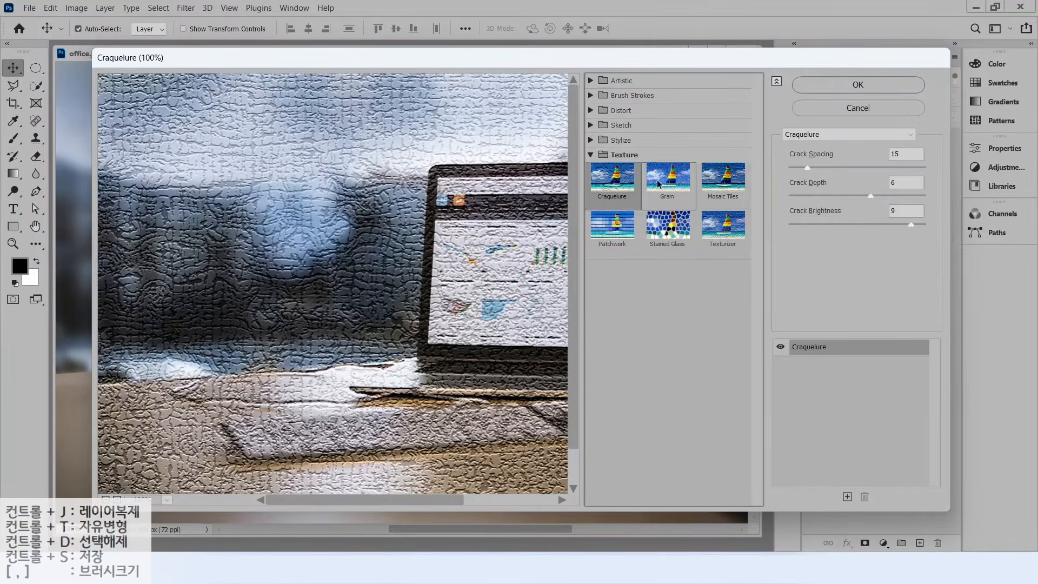
pyautogui.click(662, 185)
pyautogui.click(625, 219)
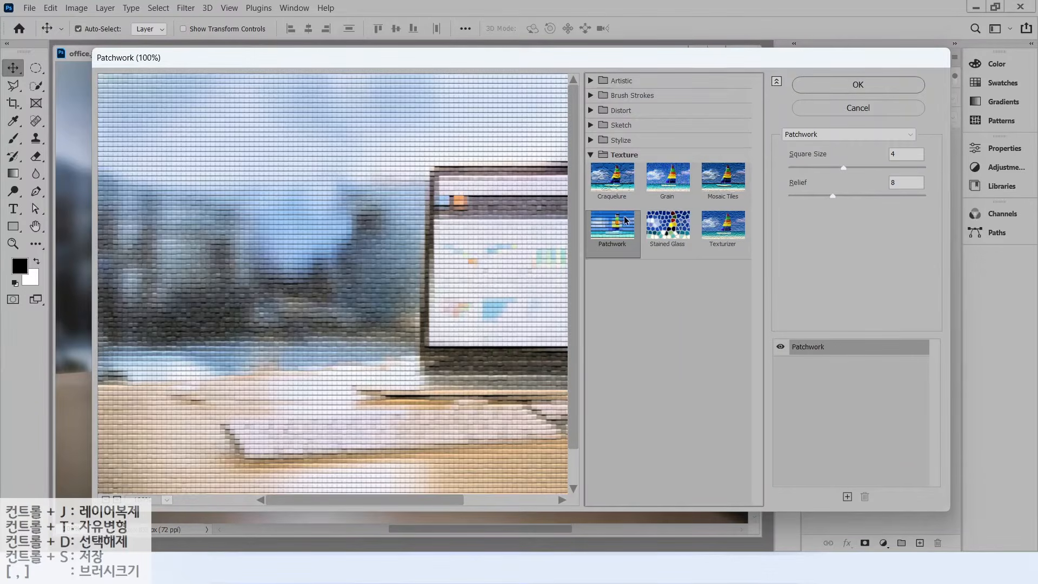
pyautogui.click(669, 223)
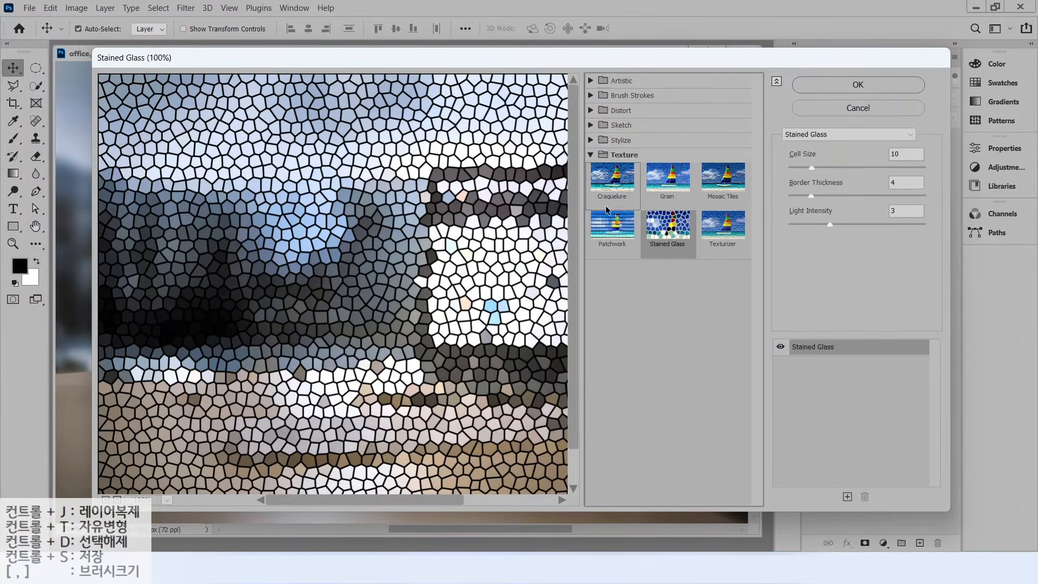
pyautogui.click(612, 225)
pyautogui.click(845, 86)
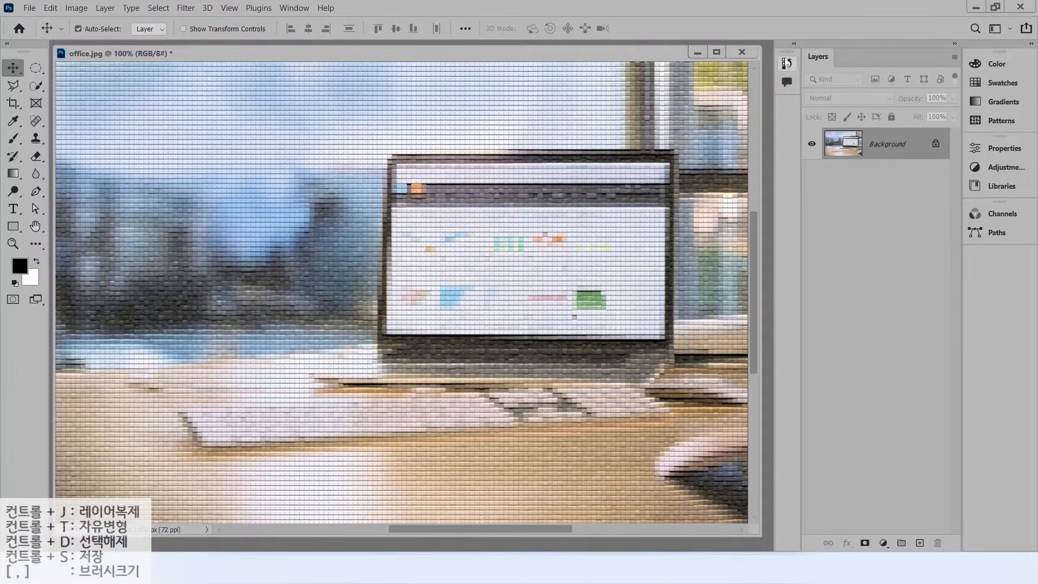
# - Revert the image to its original office.jpg snapshot in the history
pyautogui.click(787, 64)
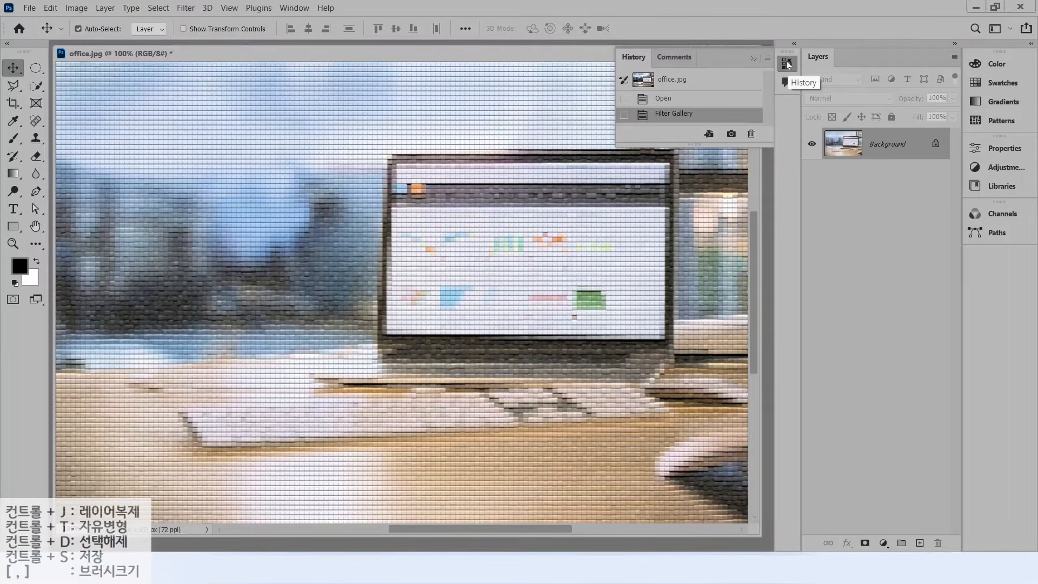
pyautogui.click(682, 81)
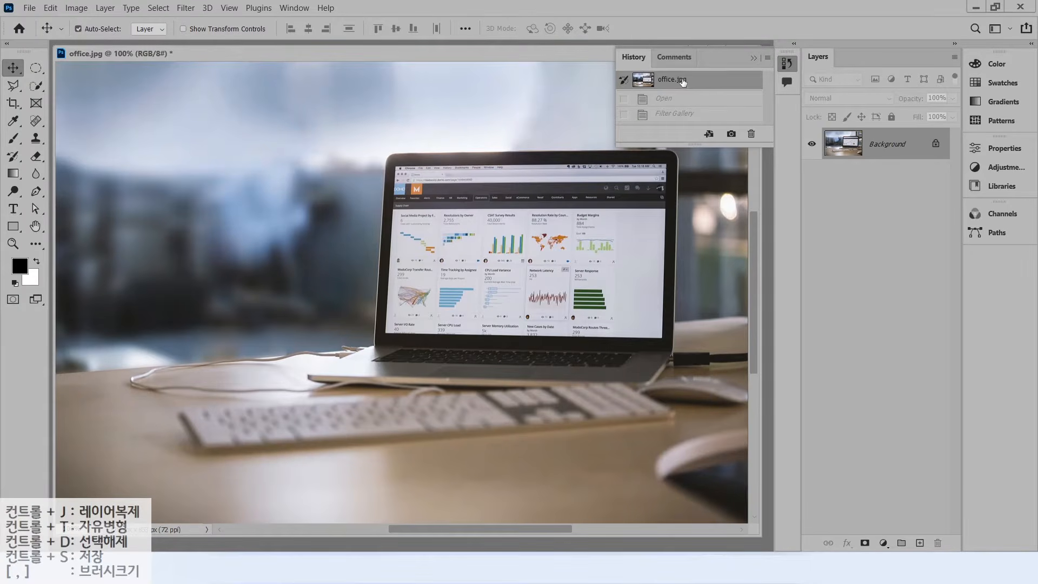
pyautogui.click(787, 64)
# - Convert the Background layer for smart filters, accepting its conversion into a smart object
pyautogui.click(184, 7)
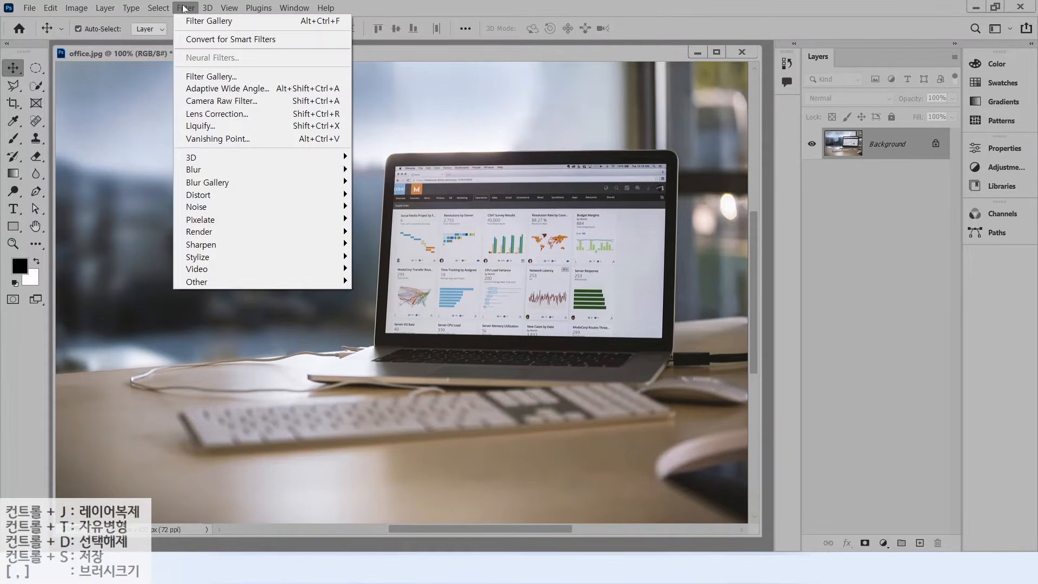
pyautogui.click(198, 42)
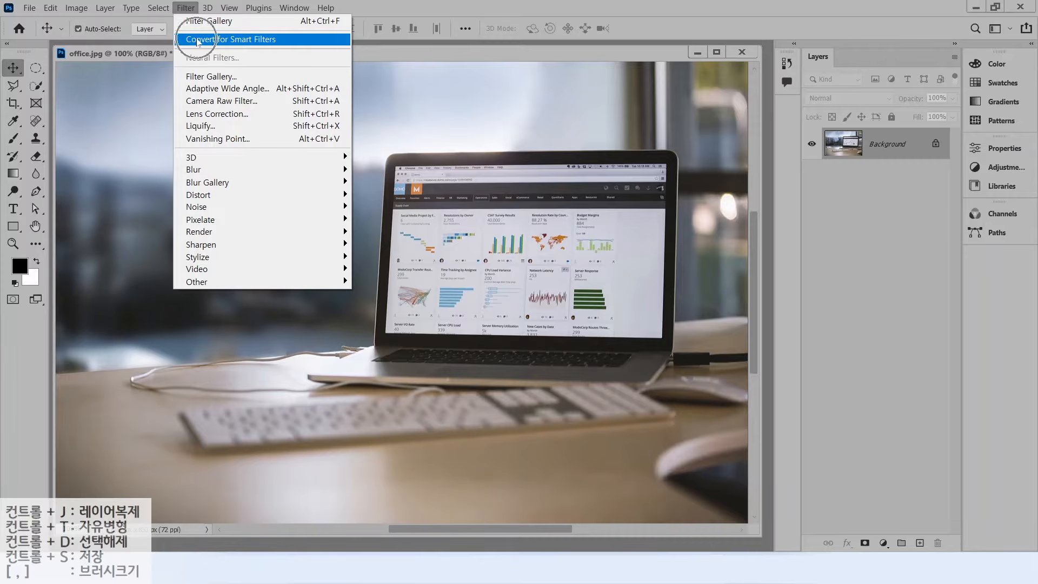
pyautogui.click(244, 42)
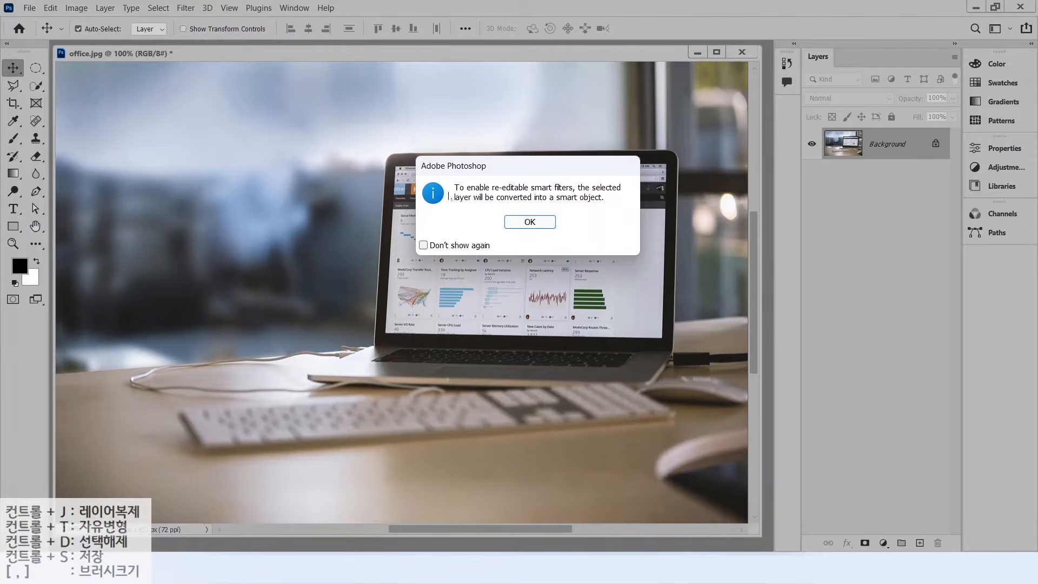
pyautogui.click(530, 222)
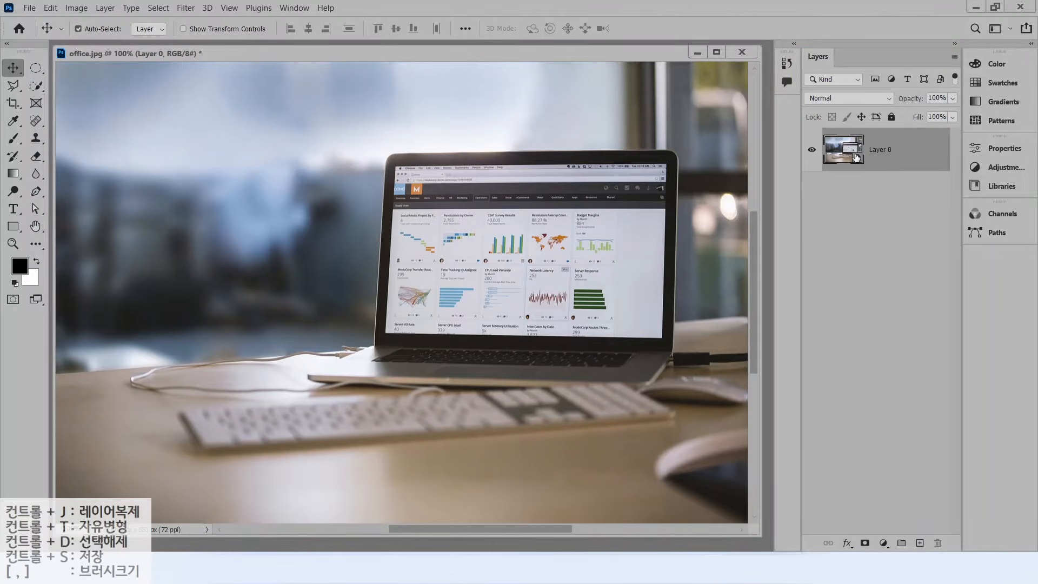
# - Apply the Filter Gallery's Mosaic Tiles texture to the smart object with tile size 12, grout width 3 and lighten grout 9
pyautogui.click(190, 9)
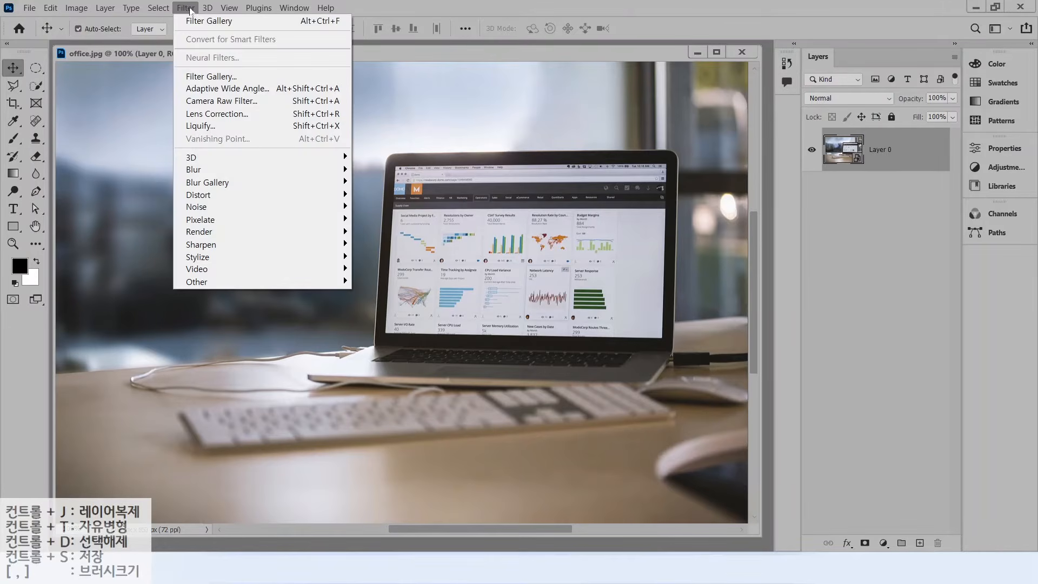
pyautogui.click(196, 76)
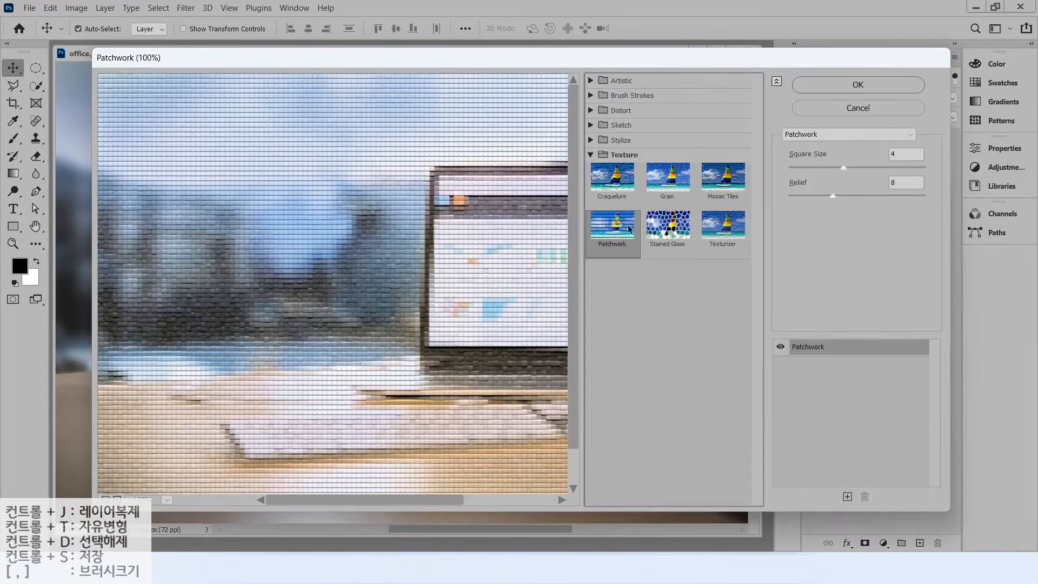
pyautogui.click(723, 177)
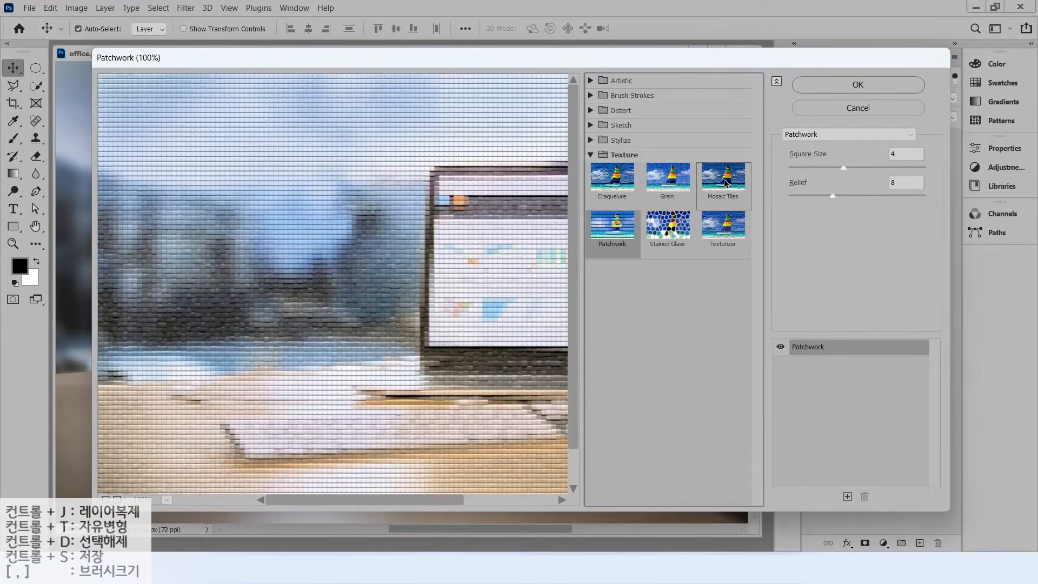
pyautogui.click(834, 85)
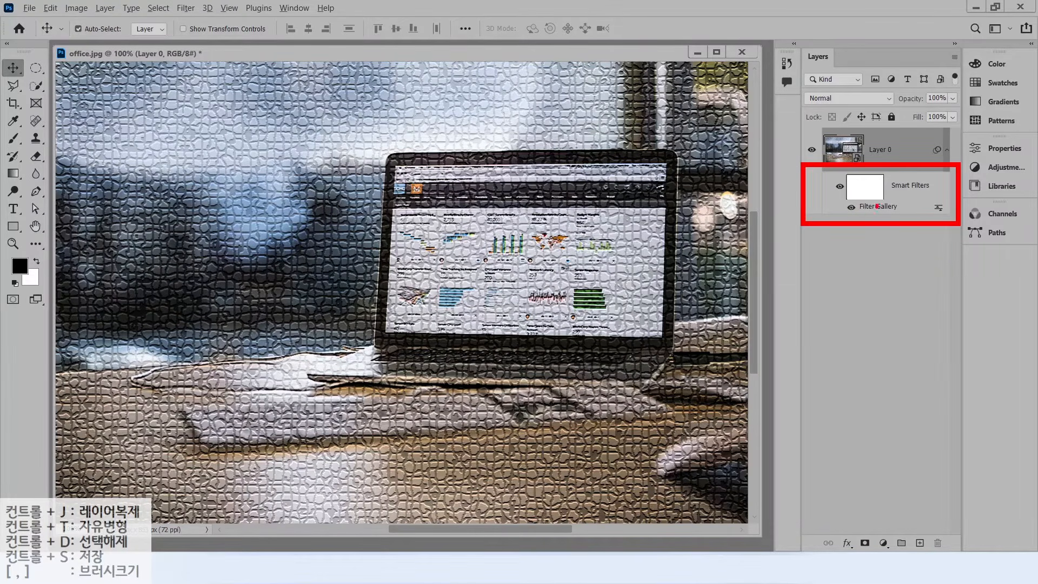
# - Hide the smart filters on Layer 0 to compare with the unfiltered photo, and show them again
pyautogui.moveTo(860, 217)
pyautogui.mouseDown()
pyautogui.moveTo(826, 183)
pyautogui.moveTo(865, 209)
pyautogui.mouseUp()
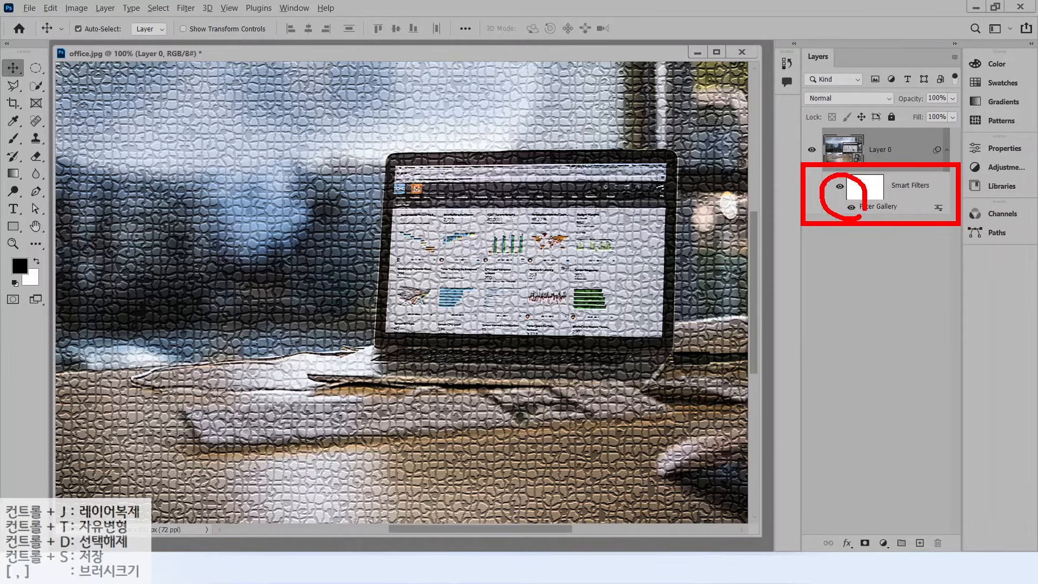
pyautogui.click(839, 186)
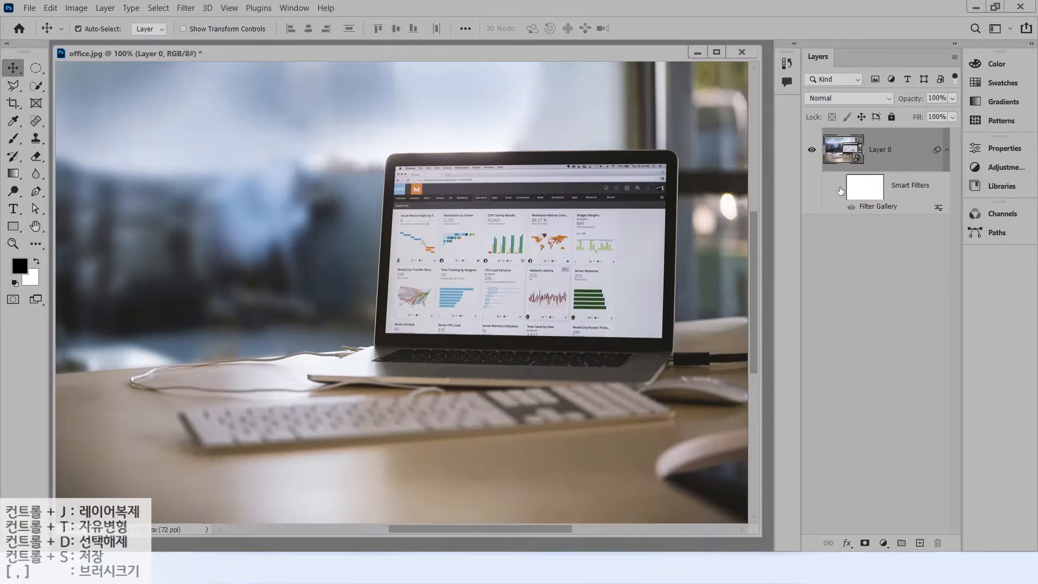
pyautogui.click(826, 154)
pyautogui.click(840, 186)
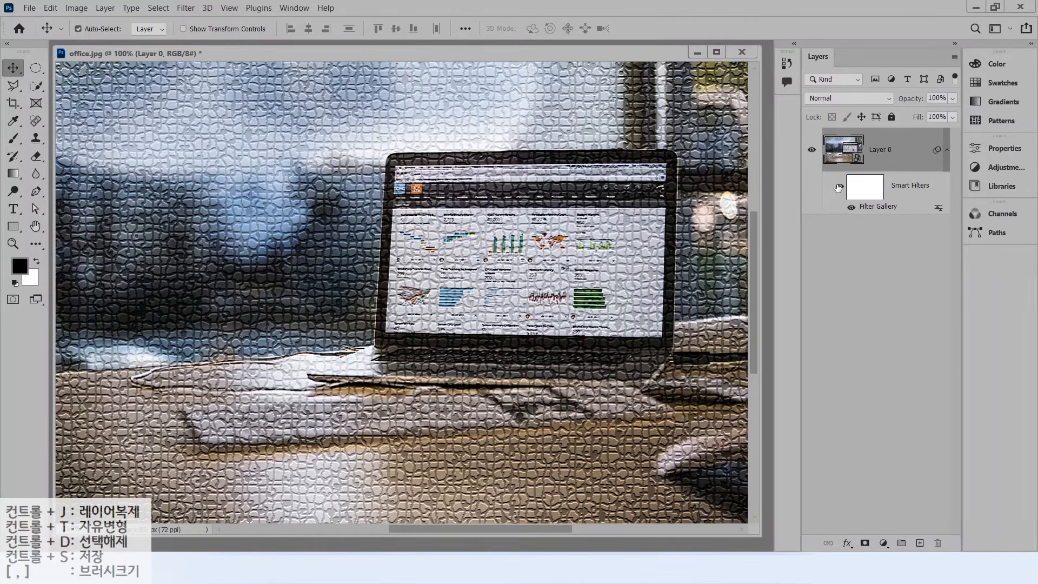
# - Edit Layer 0's Filter Gallery smart filter to Stained Glass with cell size 10, border thickness 4 and light intensity 3
pyautogui.doubleClick(868, 208)
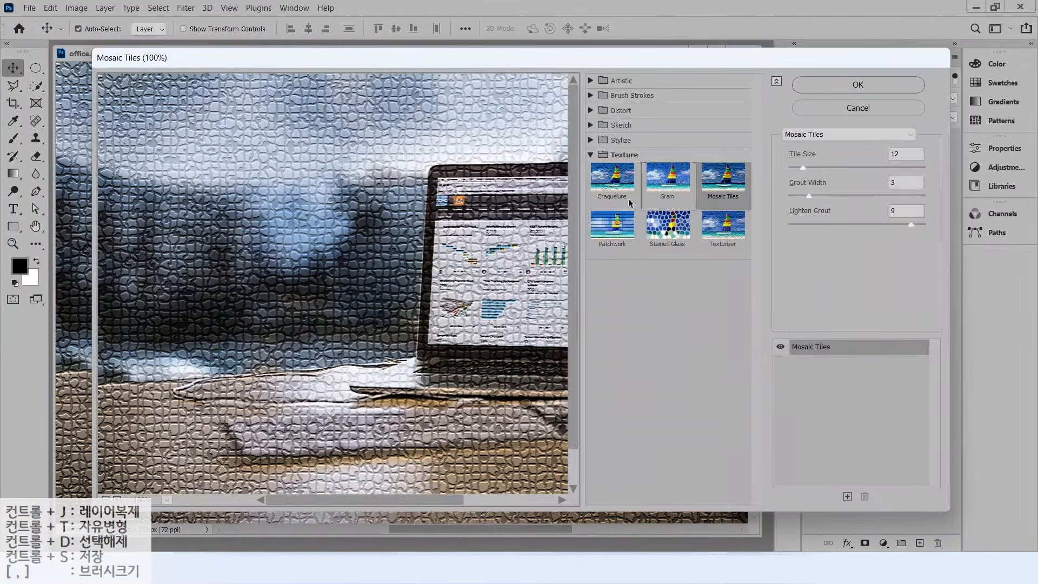
pyautogui.click(668, 227)
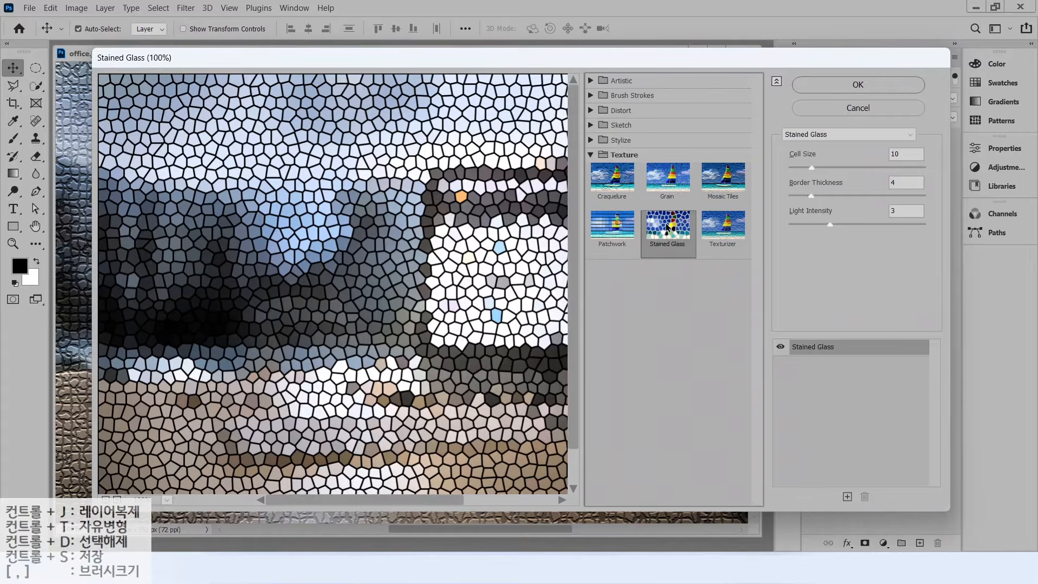
pyautogui.click(849, 85)
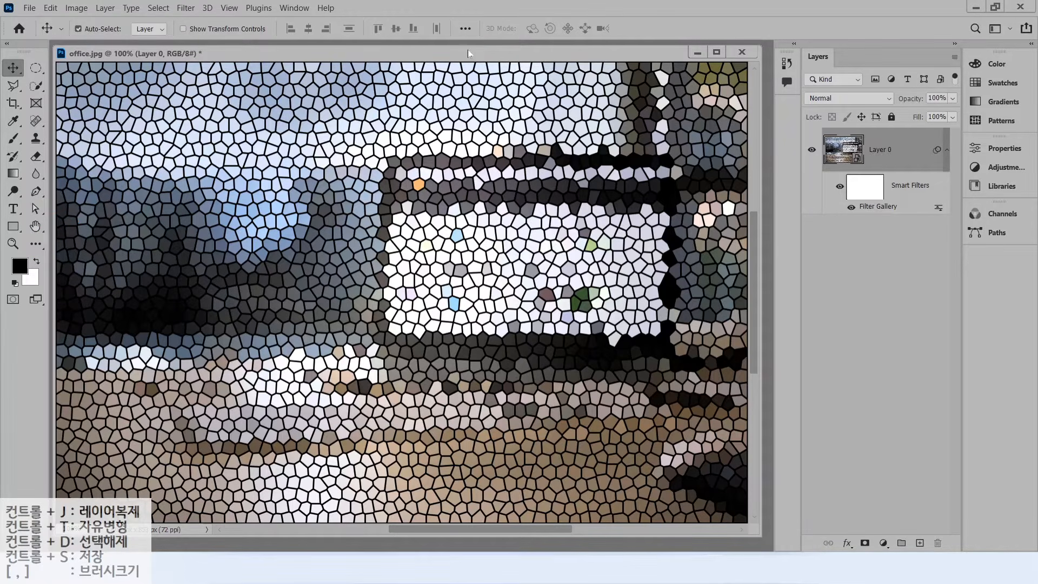
# - Open the image baby.jpg from the same image folder
pyautogui.click(29, 9)
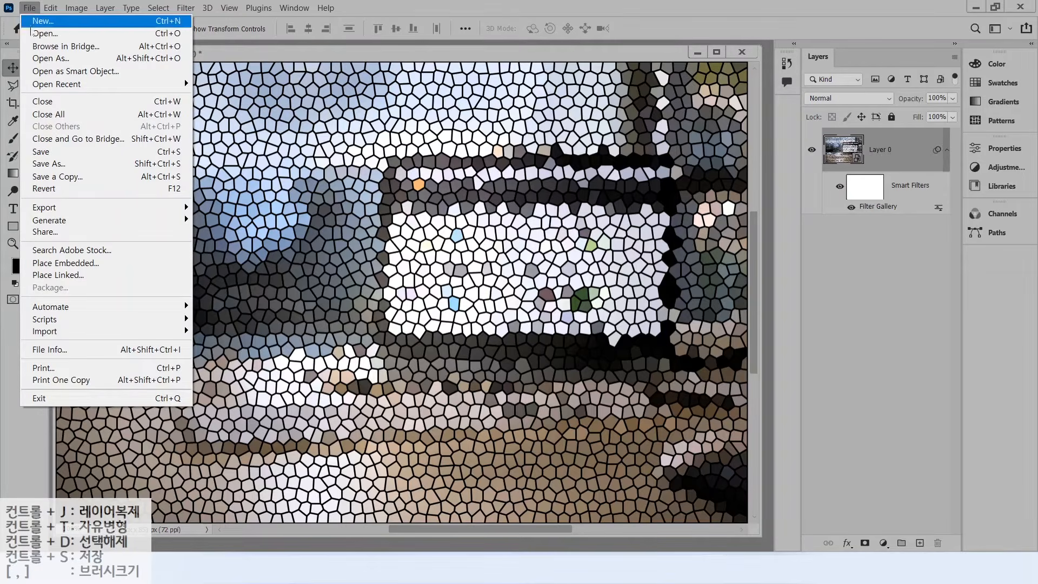
pyautogui.click(45, 34)
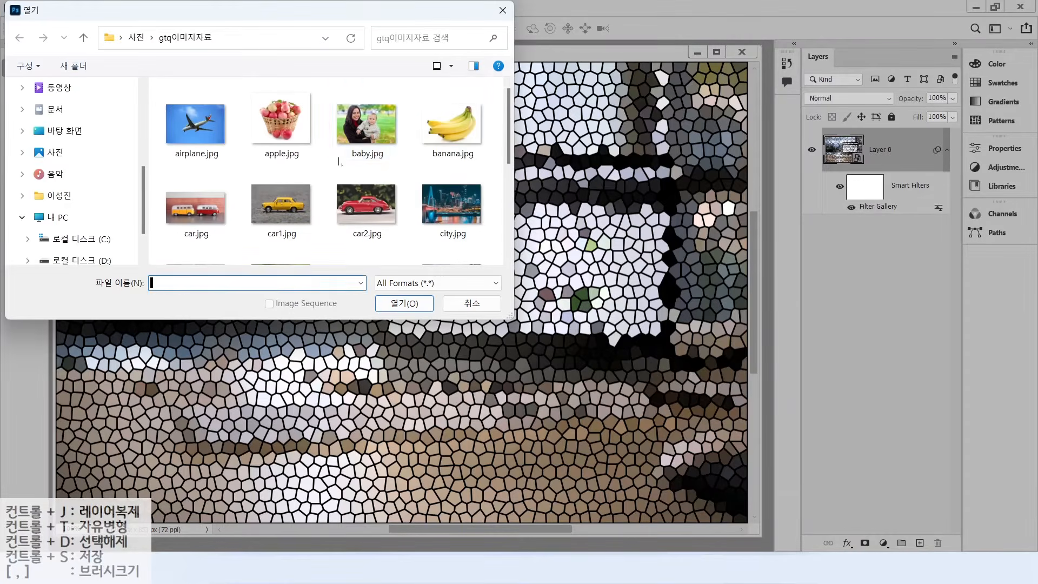
pyautogui.click(369, 120)
pyautogui.click(394, 301)
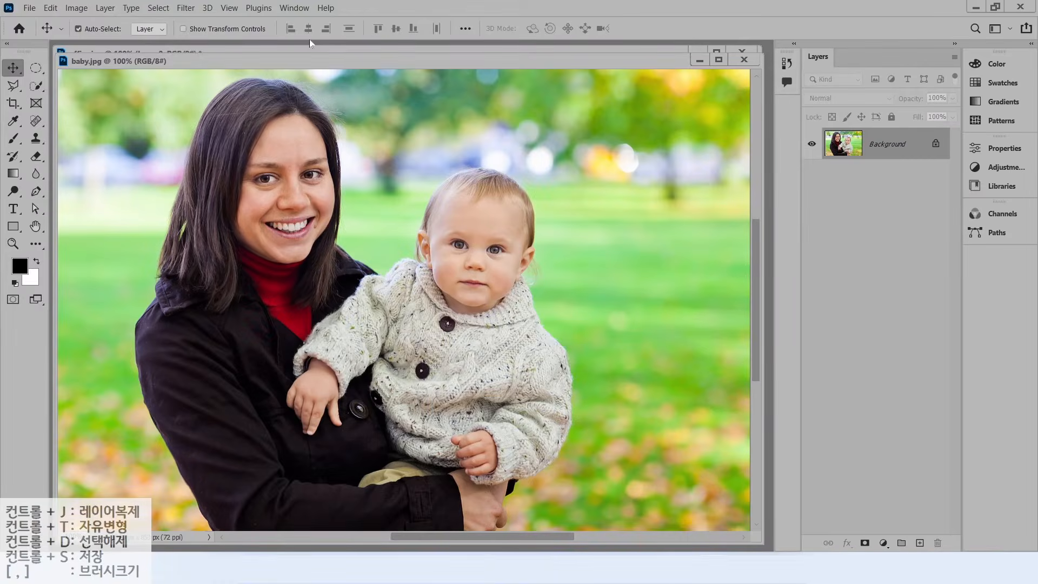
# - Copy the baby.jpg photo into the office.jpg document as a new layer covering the canvas, and close baby.jpg
pyautogui.moveTo(167, 59); pyautogui.dragTo(277, 82)
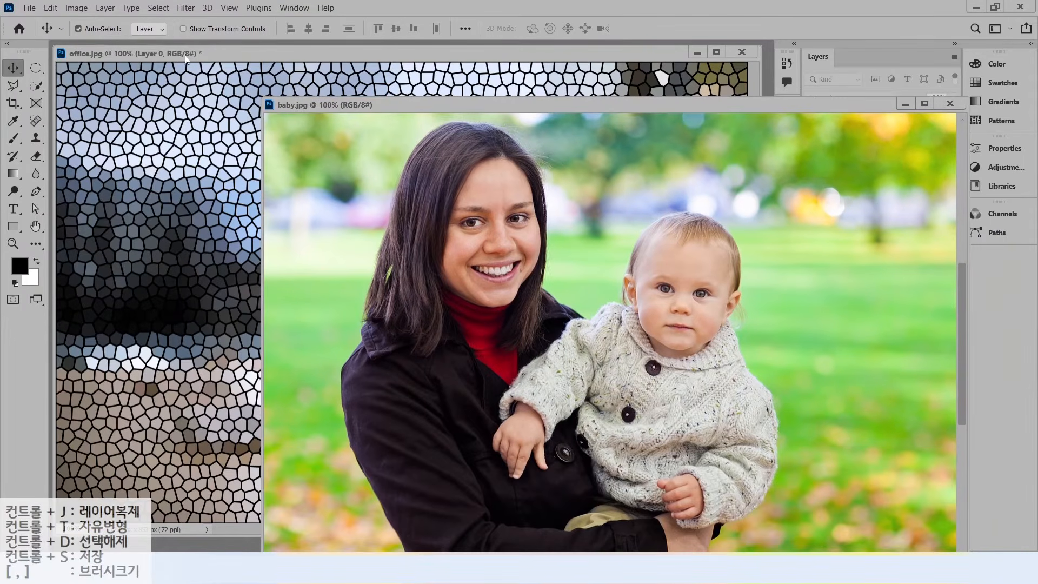
pyautogui.moveTo(417, 237); pyautogui.dragTo(216, 178)
pyautogui.moveTo(315, 194); pyautogui.dragTo(320, 215)
pyautogui.click(893, 101)
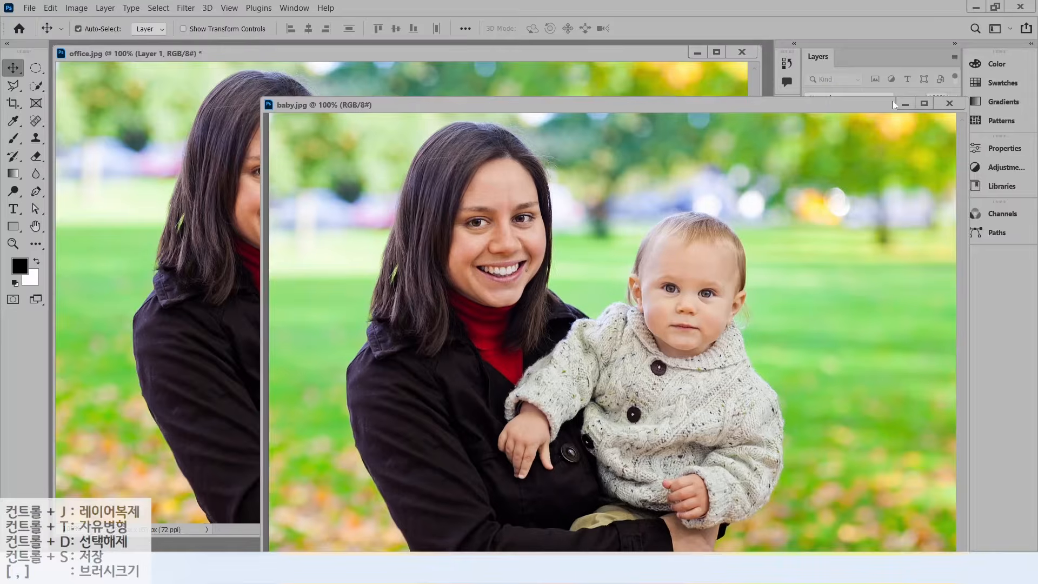
pyautogui.click(950, 103)
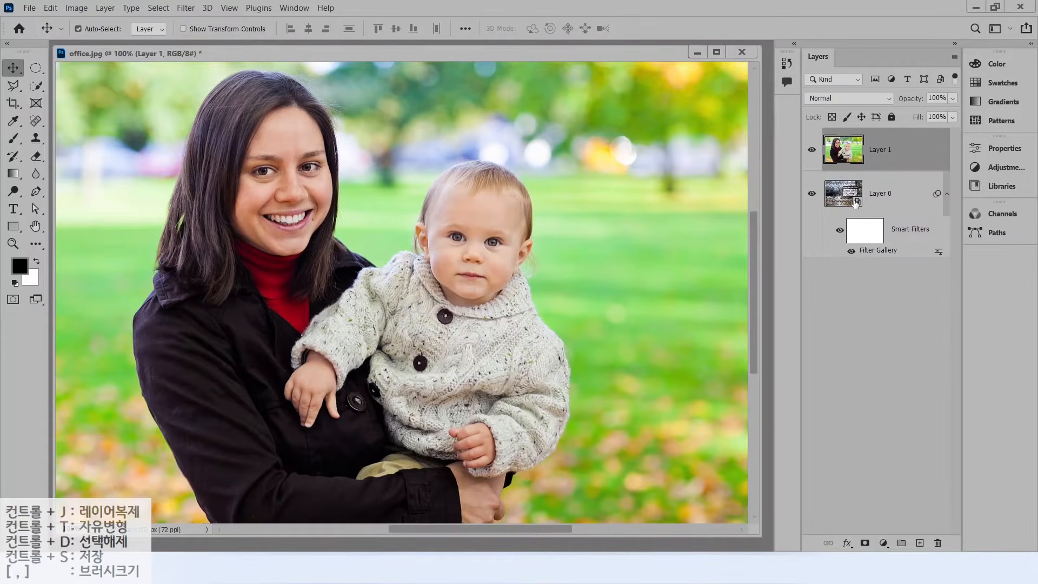
pyautogui.moveTo(907, 154)
pyautogui.mouseDown()
pyautogui.moveTo(846, 172)
pyautogui.moveTo(853, 125)
pyautogui.moveTo(903, 161)
pyautogui.mouseUp()
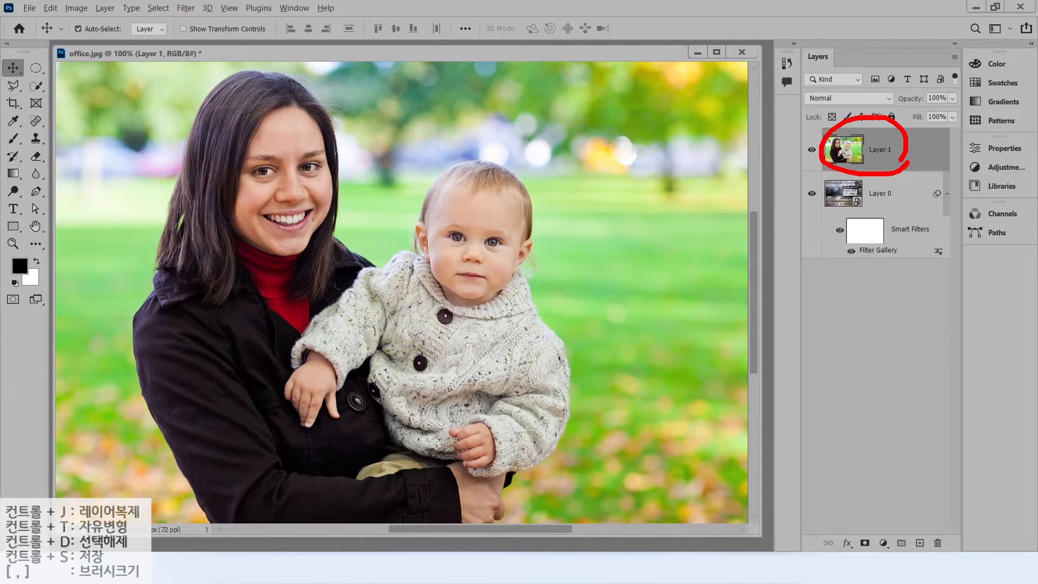
pyautogui.press('Escape')
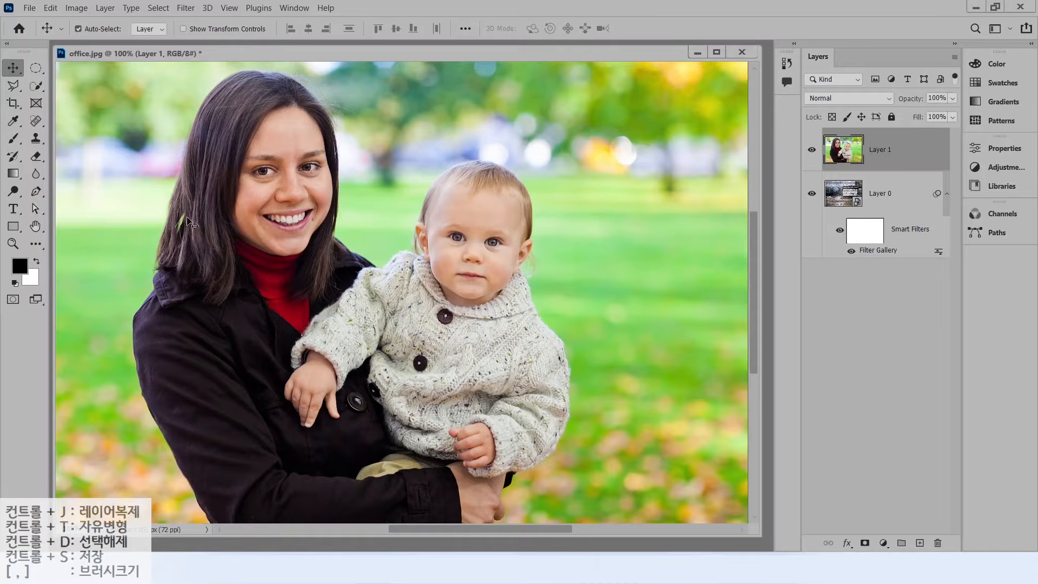
pyautogui.hotkey('alt', '2')
pyautogui.moveTo(26, 260); pyautogui.dragTo(60, 230)
pyautogui.press('Escape')
# - Set the foreground color to red, ff0000
pyautogui.click(18, 266)
pyautogui.write('ff0000')
pyautogui.click(617, 104)
# - Apply the Stained Glass texture filter to Layer 1 with cell size 10, border thickness 4 and light intensity 3, and hide that layer
pyautogui.click(186, 8)
pyautogui.click(194, 77)
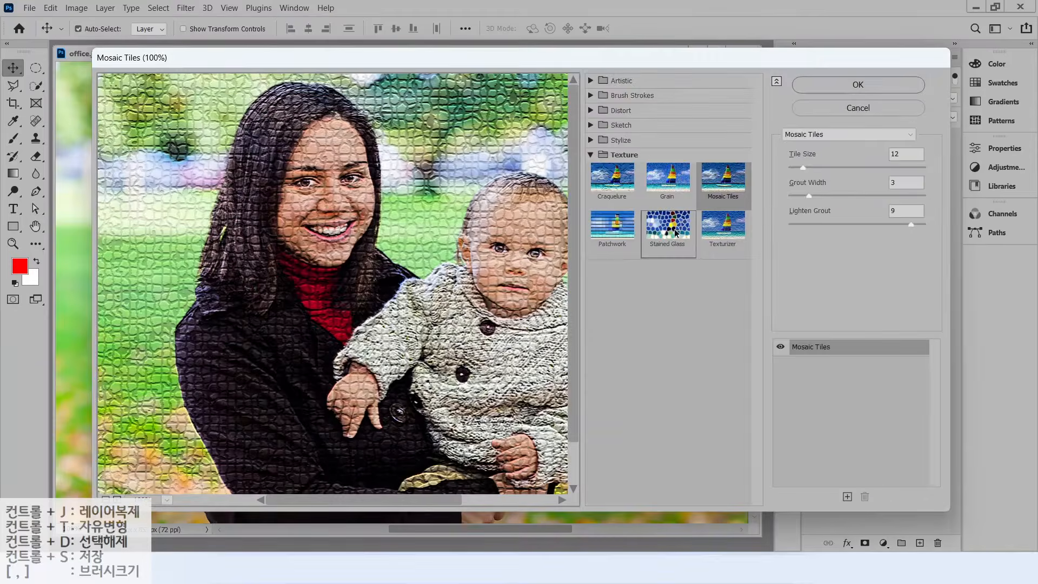
pyautogui.click(673, 231)
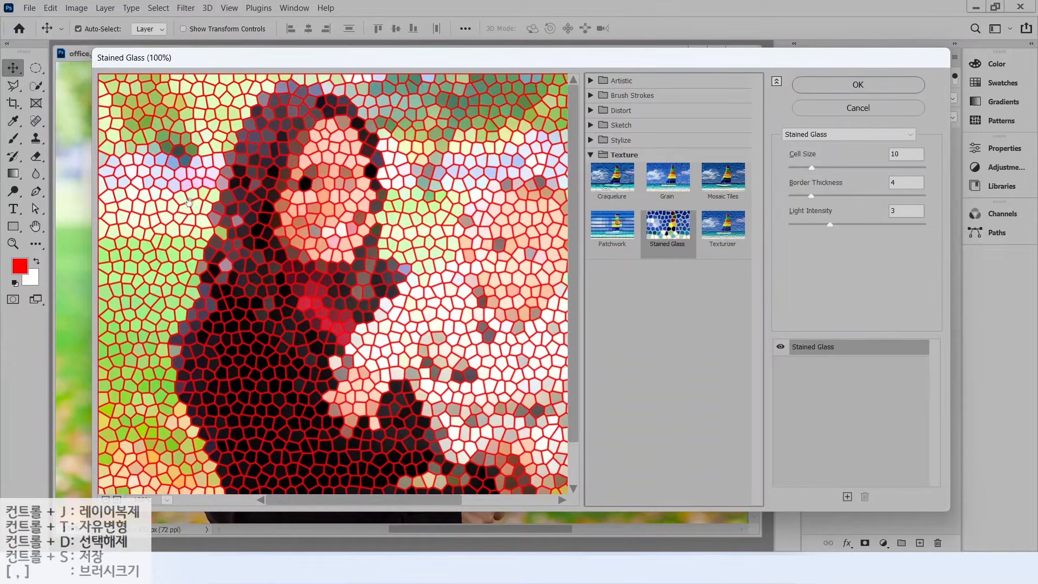
pyautogui.press('alt')
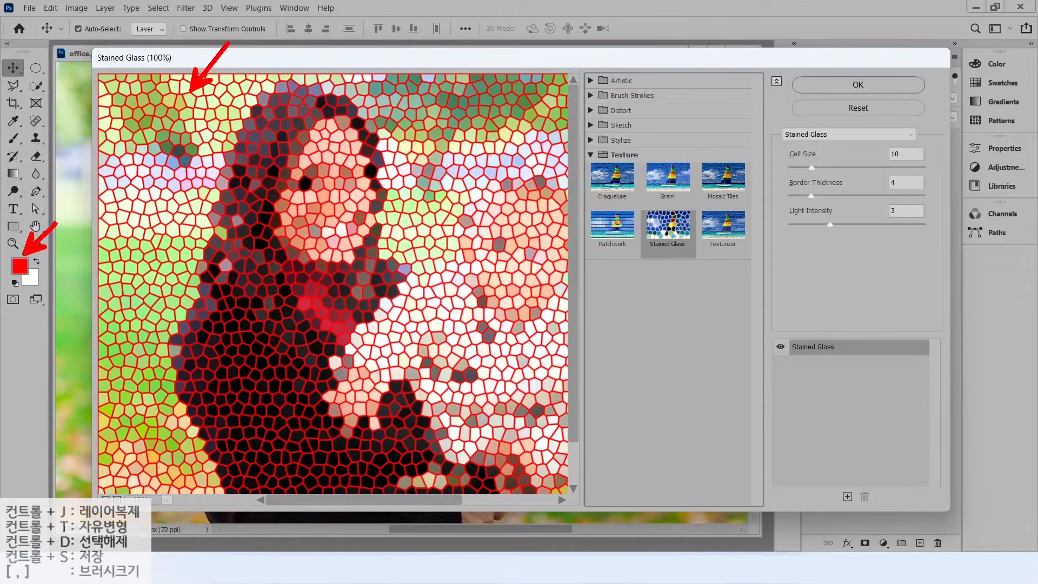
pyautogui.click(850, 86)
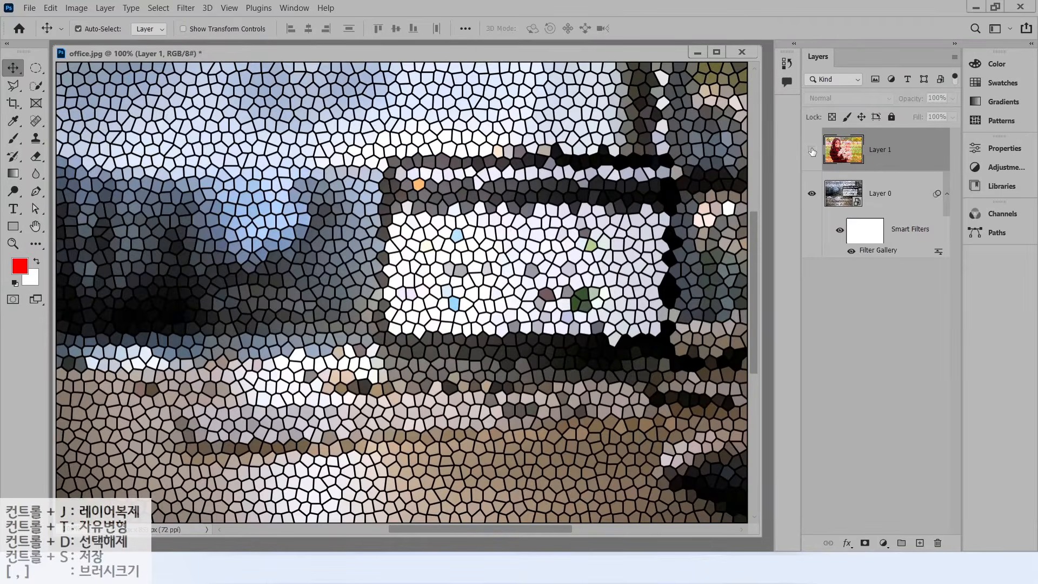
pyautogui.click(812, 151)
pyautogui.click(812, 152)
# - Place the landscape image from the gtq이미지자료 folder into the document as an embedded smart object
pyautogui.click(30, 8)
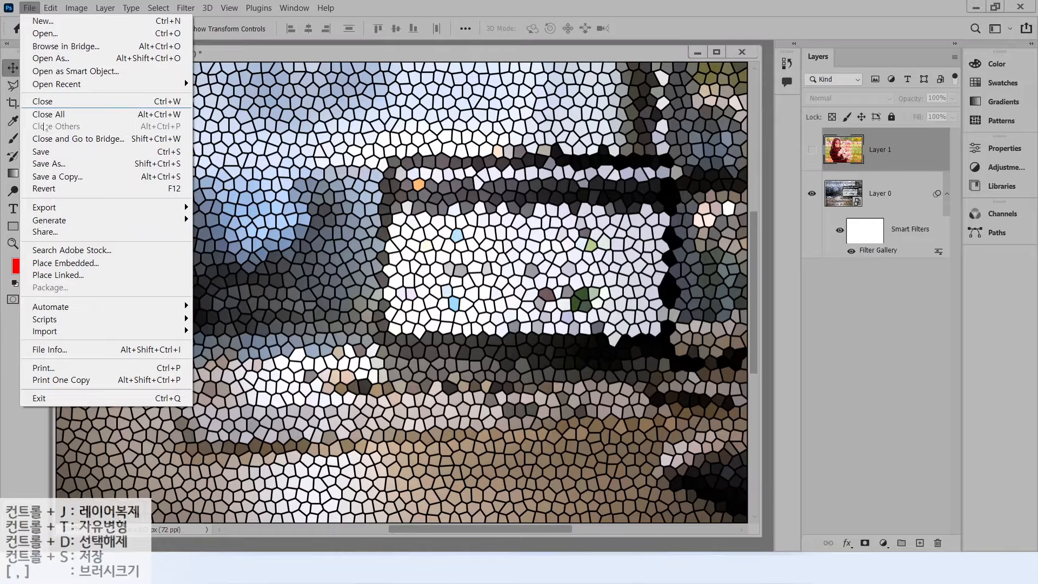
pyautogui.click(64, 264)
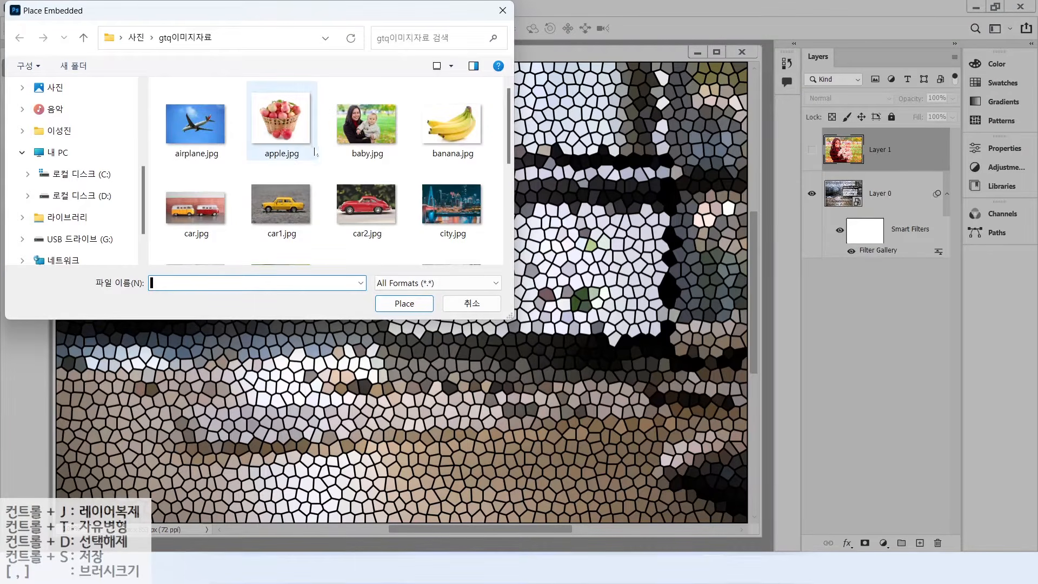
pyautogui.scroll(-1, 302, 146)
pyautogui.click(282, 227)
pyautogui.doubleClick(398, 223)
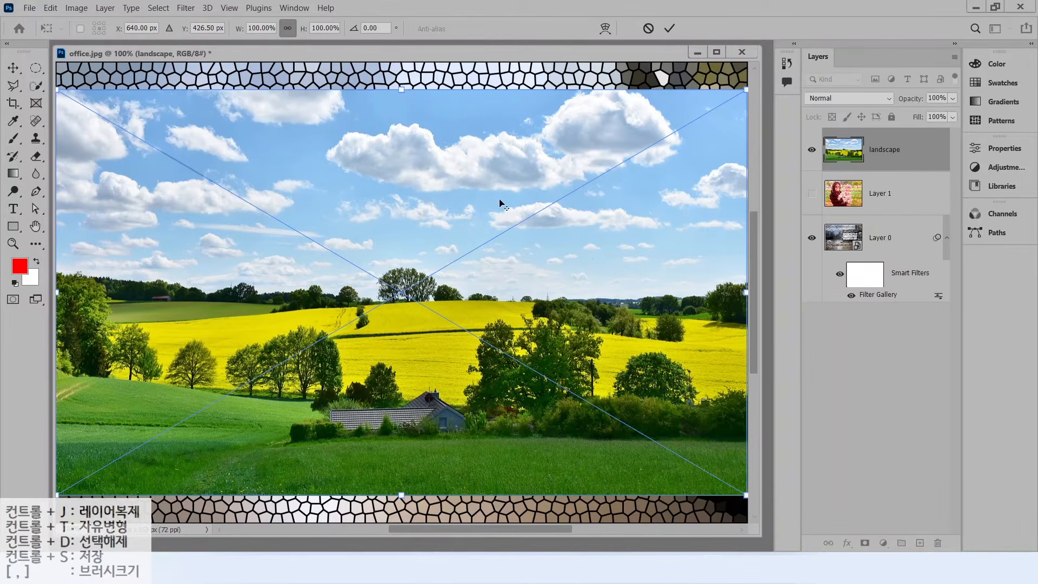
pyautogui.moveTo(453, 261); pyautogui.dragTo(352, 314)
pyautogui.moveTo(356, 273); pyautogui.dragTo(455, 332)
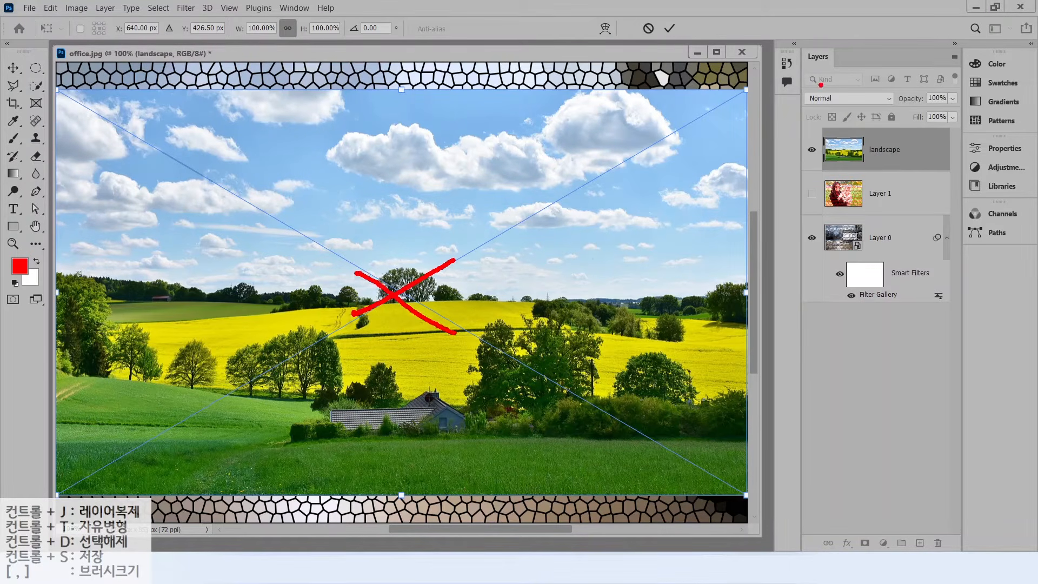
pyautogui.press('Return')
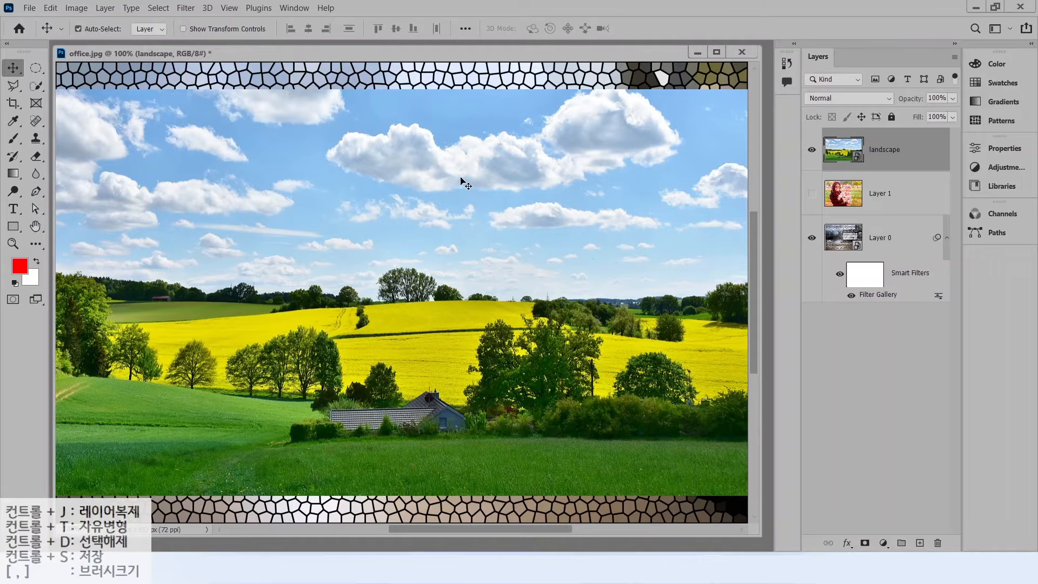
pyautogui.moveTo(881, 164)
pyautogui.mouseDown()
pyautogui.moveTo(841, 167)
pyautogui.moveTo(881, 161)
pyautogui.moveTo(870, 172)
pyautogui.moveTo(904, 202)
pyautogui.mouseUp()
pyautogui.press('Escape')
# - Enlarge the landscape layer with Free Transform until it covers the full height of the canvas
pyautogui.hotkey('ctrl', 't')
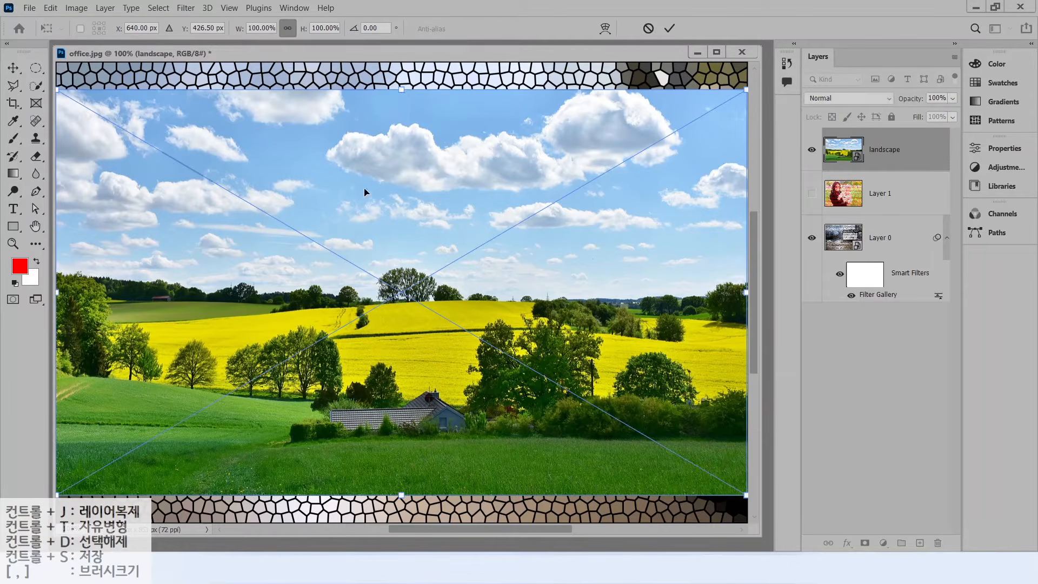
pyautogui.moveTo(402, 91); pyautogui.dragTo(402, 56)
pyautogui.moveTo(402, 495); pyautogui.dragTo(402, 530)
pyautogui.scroll(1, 381, 271)
pyautogui.press('Return')
pyautogui.scroll(1, 510, 269)
pyautogui.moveTo(873, 169)
pyautogui.mouseDown()
pyautogui.moveTo(855, 144)
pyautogui.moveTo(880, 168)
pyautogui.mouseUp()
pyautogui.press('Escape')
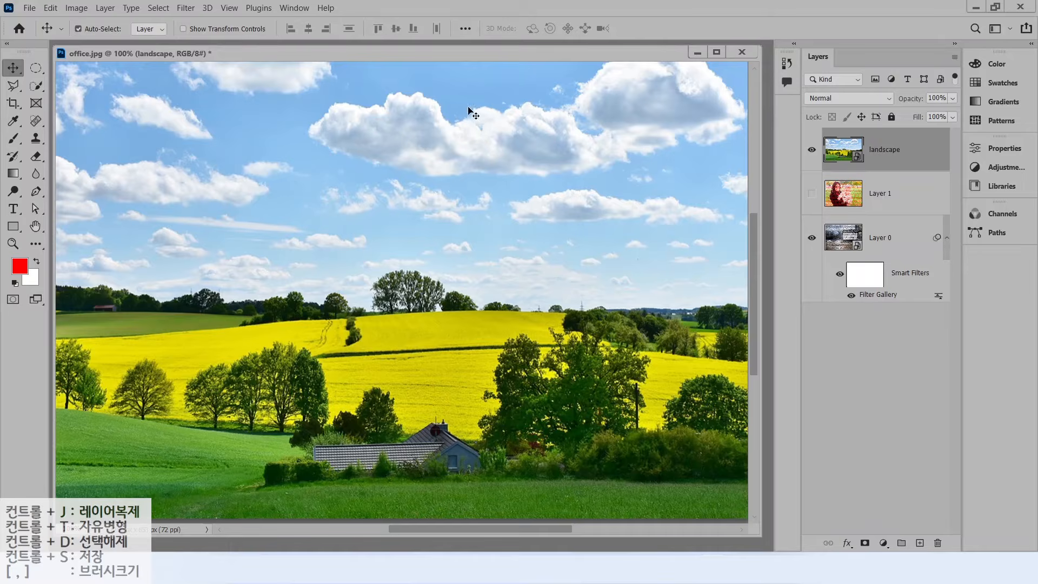
# - Apply the Texturizer filter to the landscape layer with Canvas texture, scaling 100%, relief 4 and light from Top
pyautogui.click(183, 9)
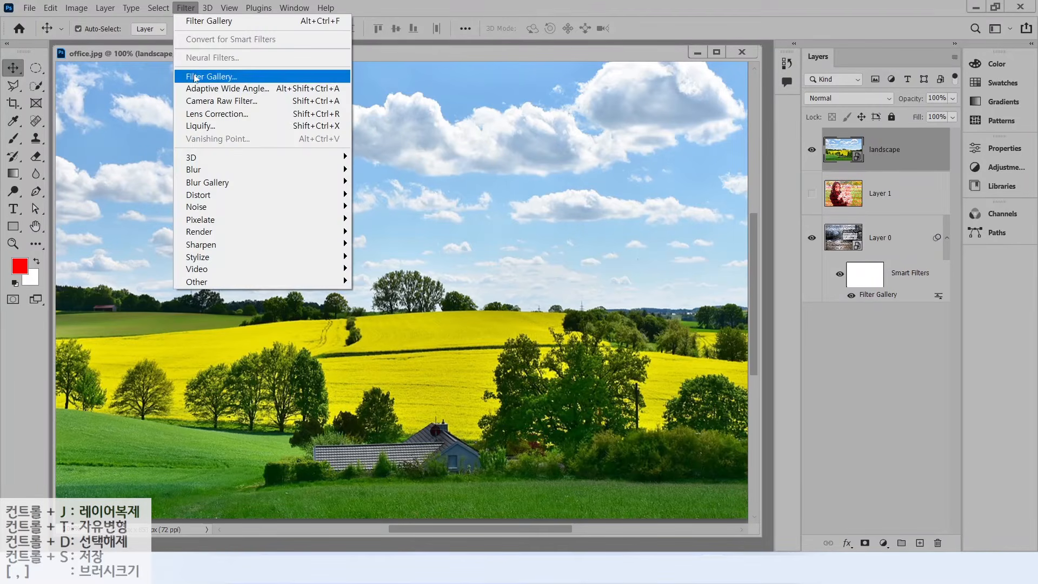
pyautogui.click(195, 76)
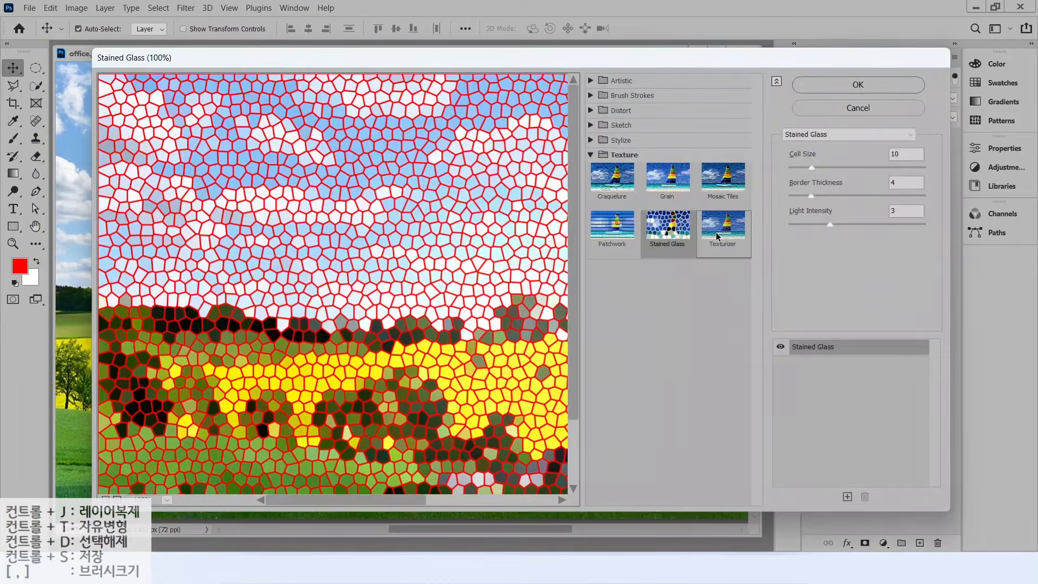
pyautogui.click(719, 228)
pyautogui.click(822, 84)
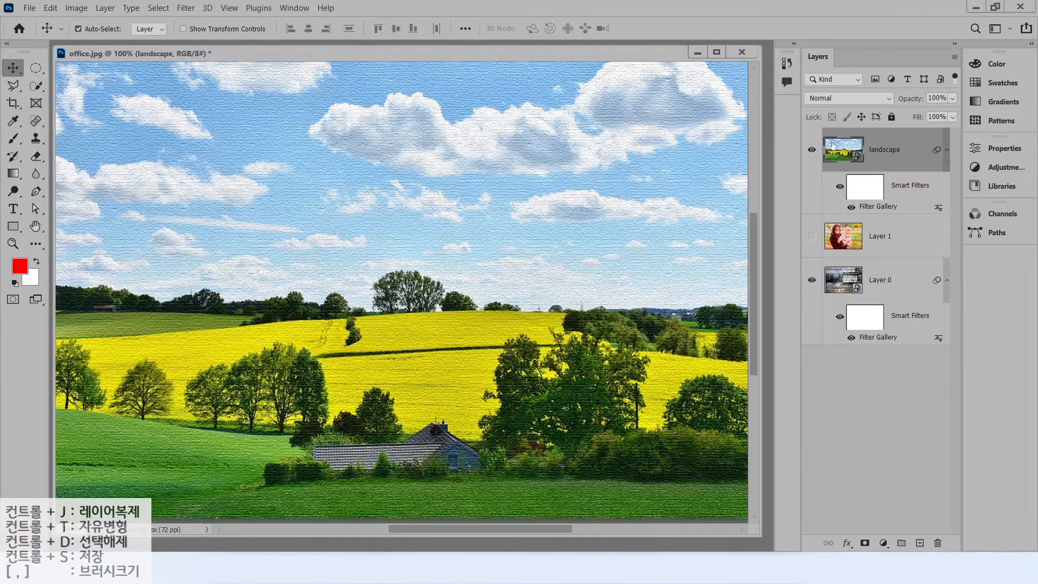
pyautogui.moveTo(874, 155)
pyautogui.mouseDown()
pyautogui.moveTo(842, 160)
pyautogui.moveTo(872, 153)
pyautogui.mouseUp()
pyautogui.press('Escape')
# - Reopen the Filter Gallery for the landscape layer and preview the Artistic filters Dry Brush, Cutout, Neon Glow and Rough Pastels
pyautogui.click(183, 8)
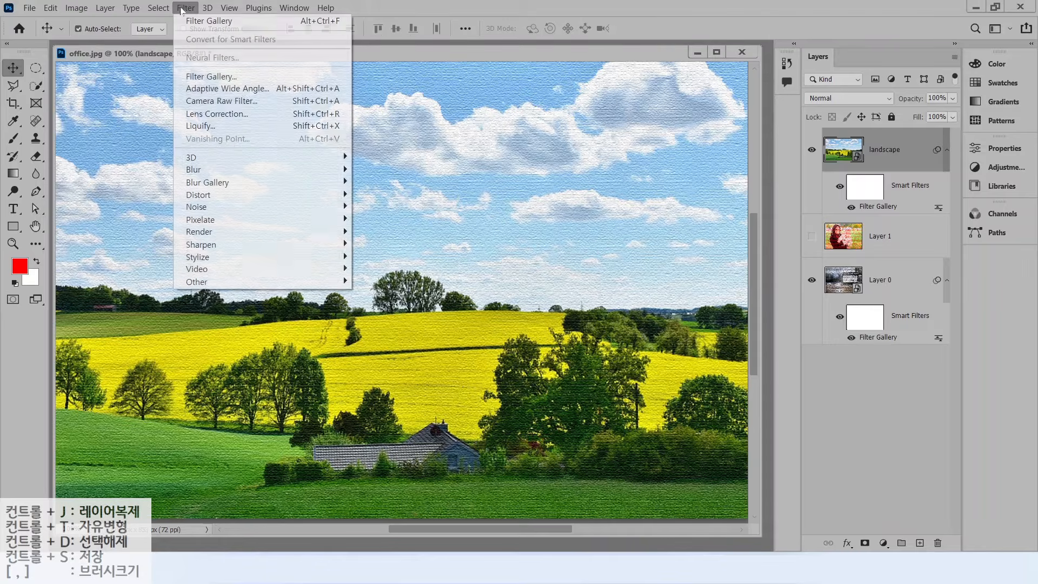
pyautogui.click(205, 77)
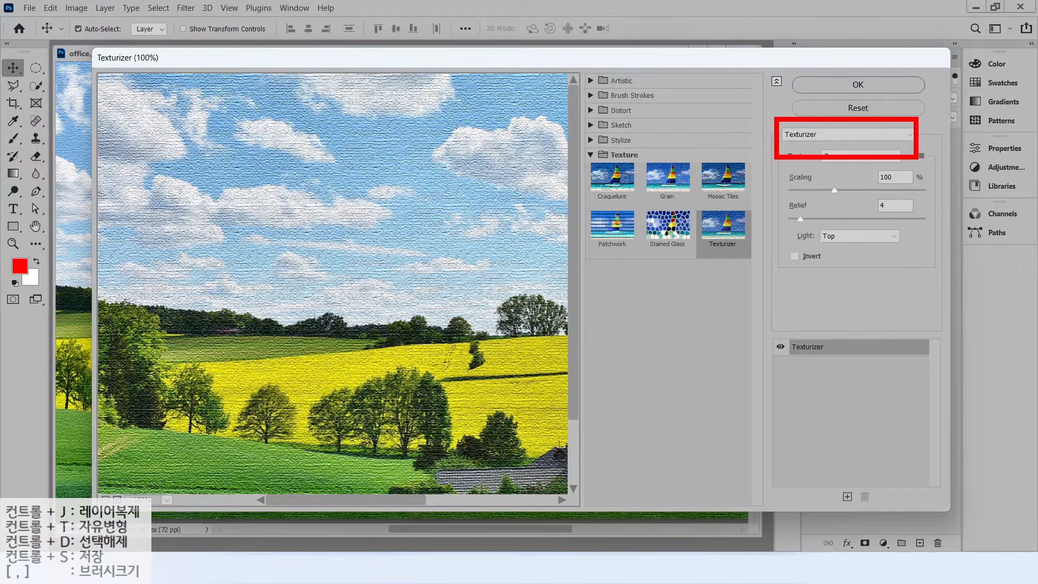
pyautogui.click(590, 81)
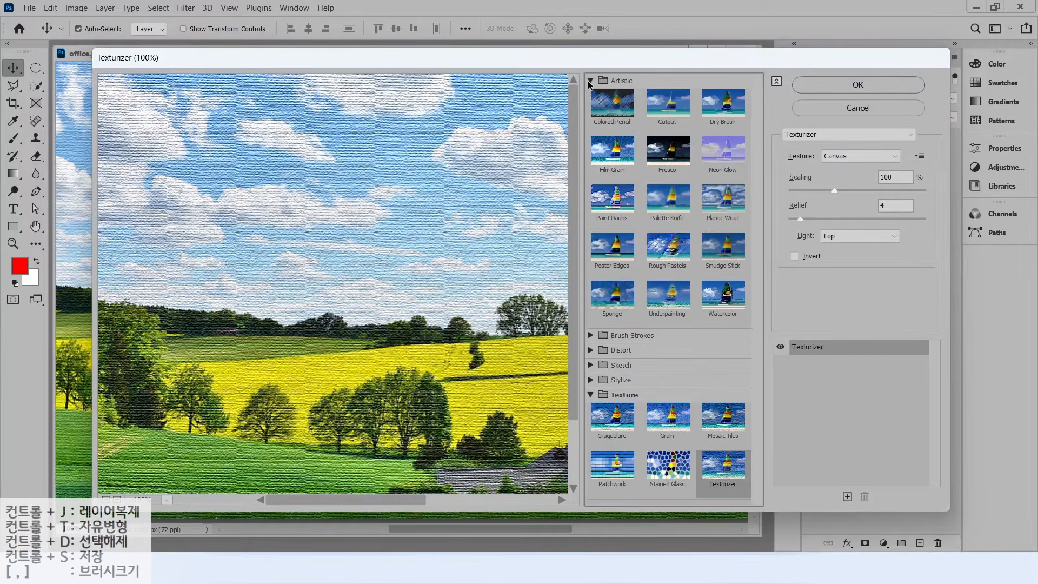
pyautogui.click(715, 112)
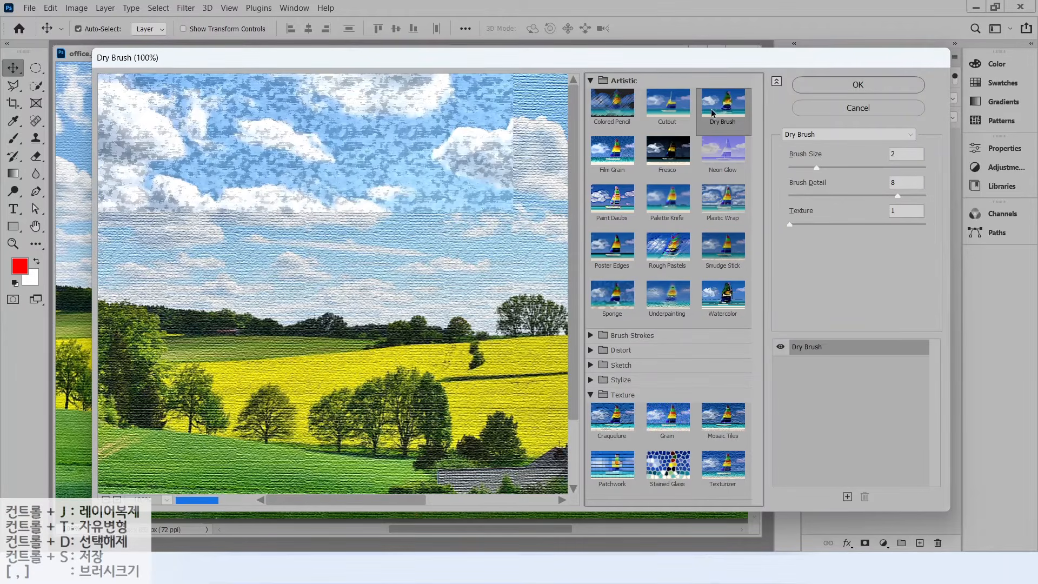
pyautogui.click(675, 112)
pyautogui.click(722, 153)
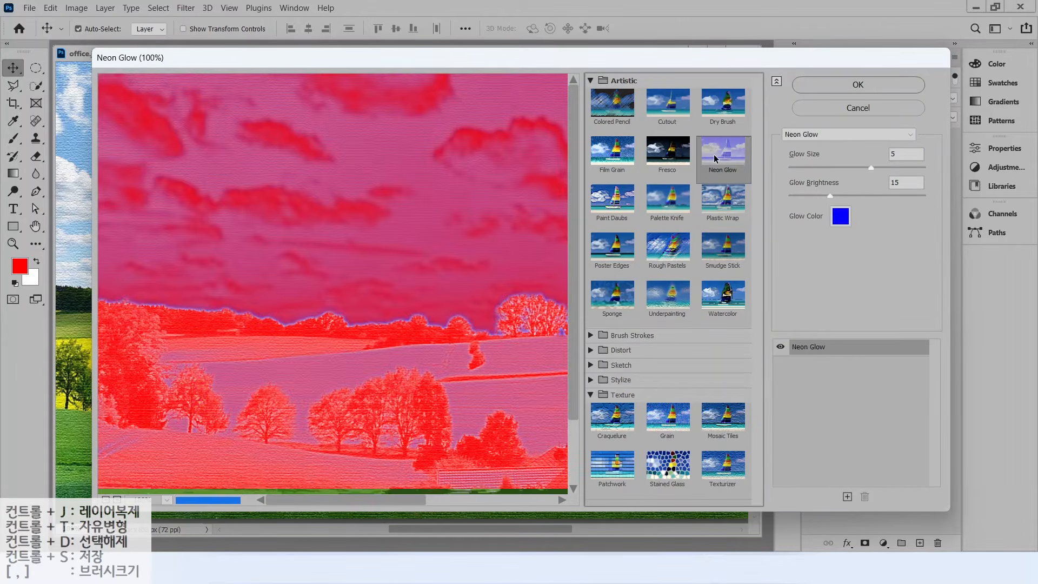
pyautogui.click(681, 246)
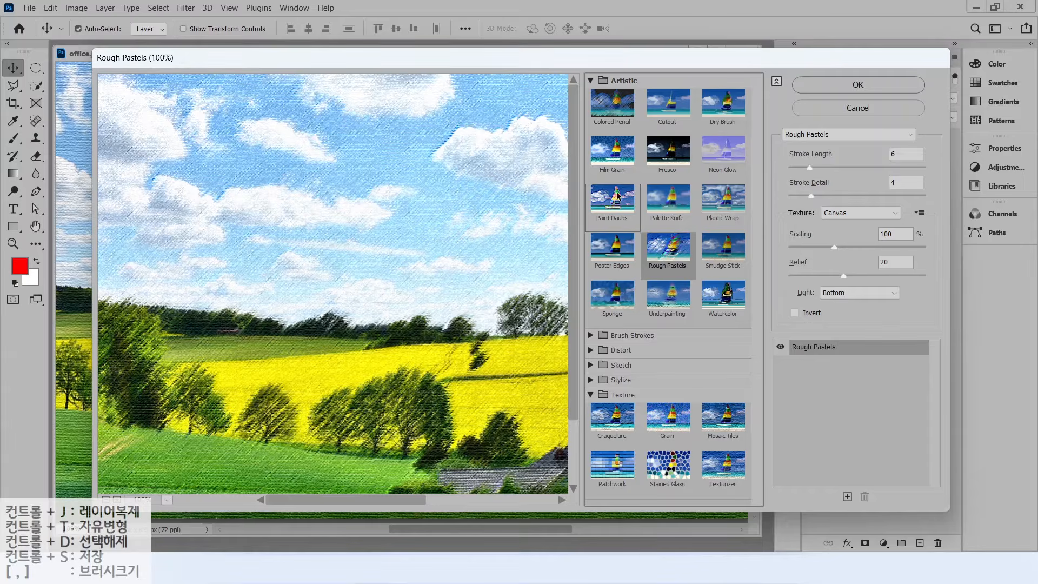
# - Apply Film Grain with grain 5, highlight area 1 and intensity 6 as a second smart filter on the landscape layer
pyautogui.click(590, 80)
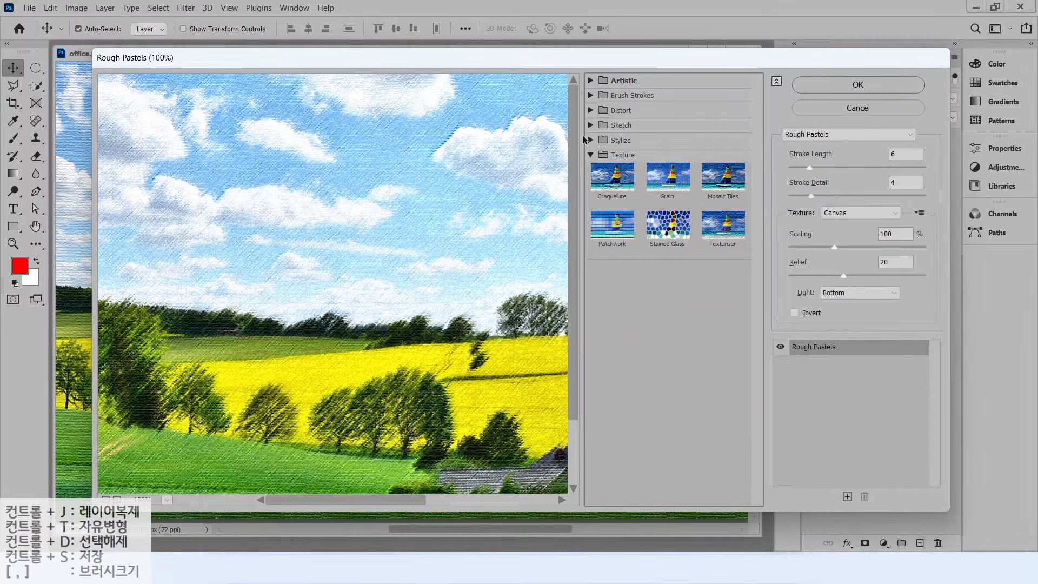
pyautogui.click(591, 156)
pyautogui.press('alt')
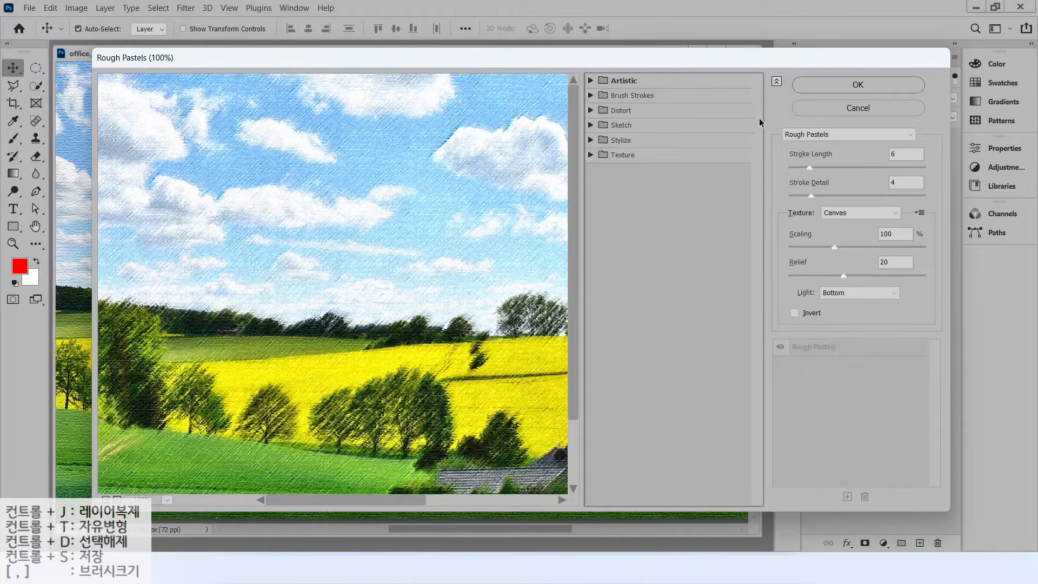
pyautogui.click(806, 134)
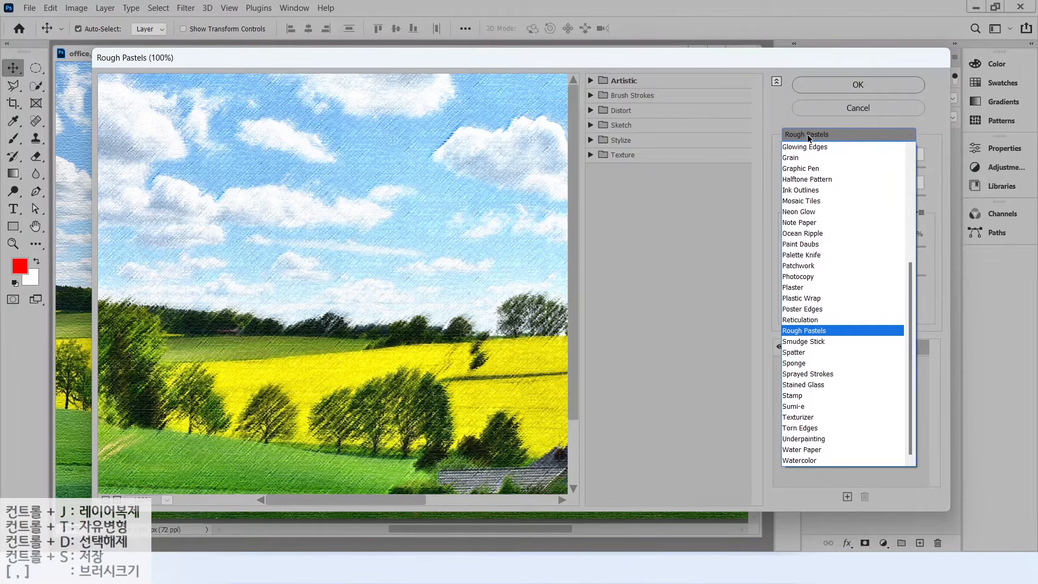
pyautogui.scroll(4, 825, 215)
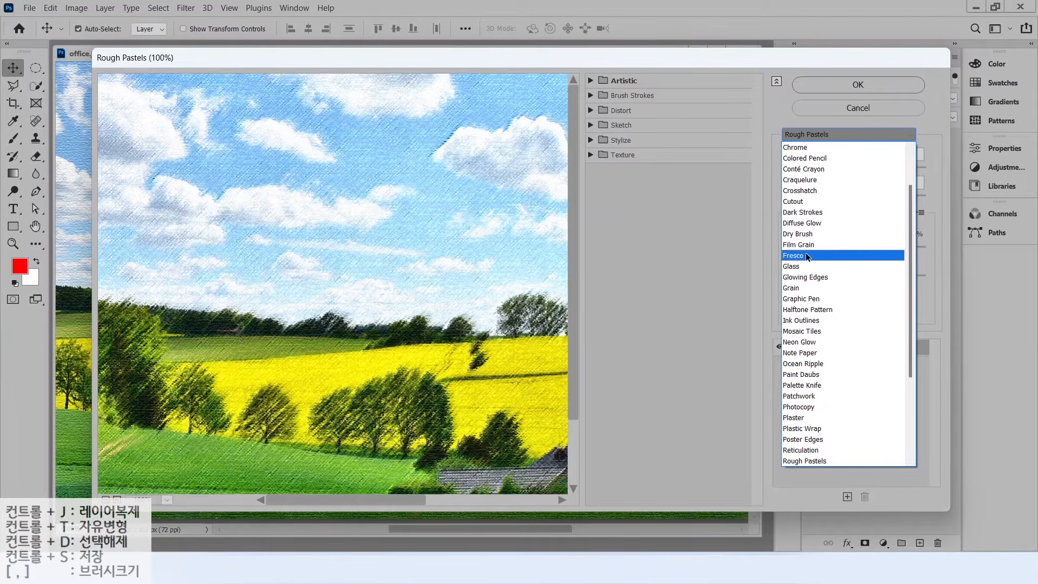
pyautogui.click(797, 245)
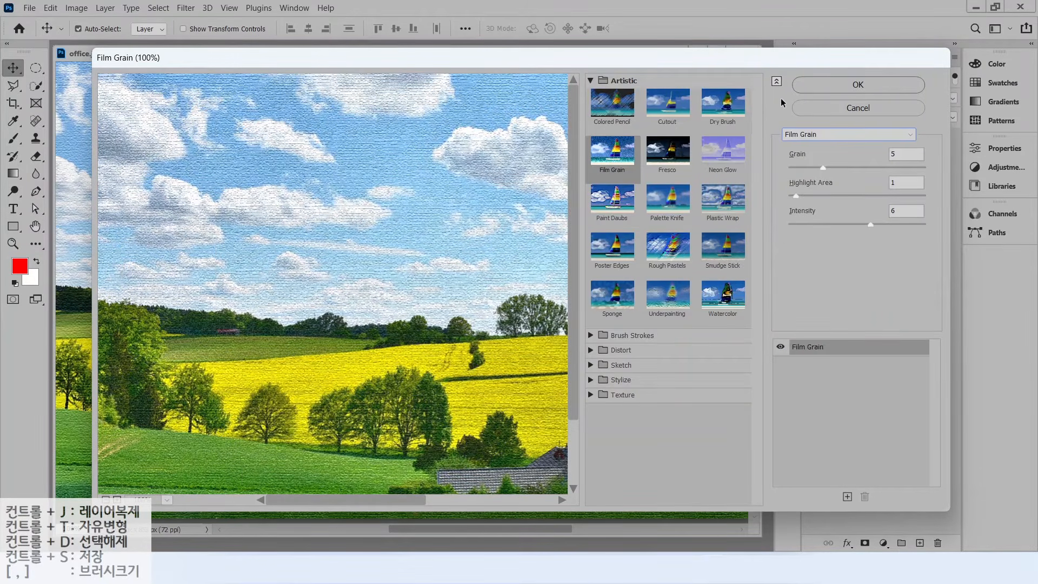
pyautogui.click(858, 86)
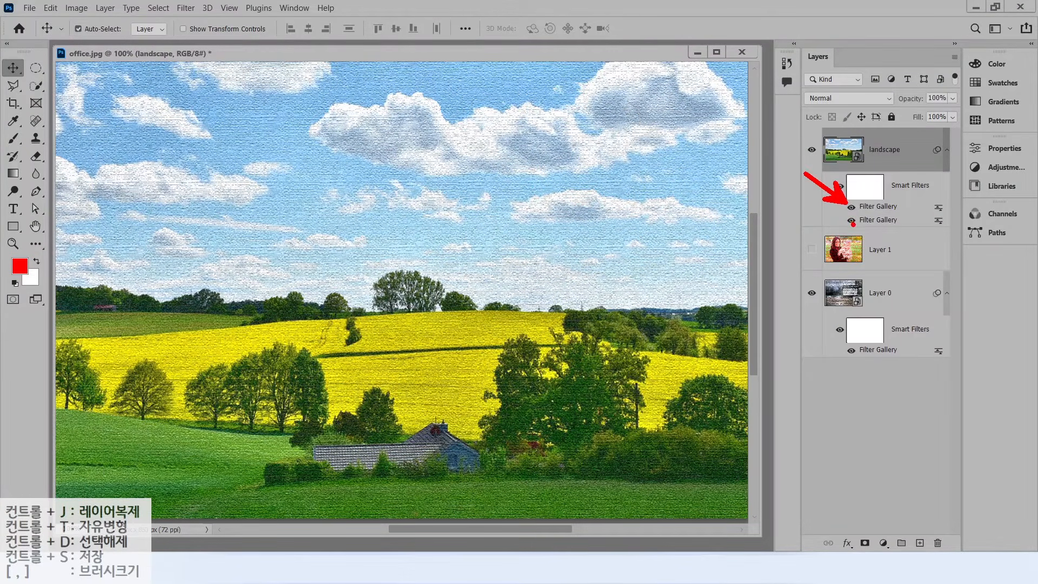
# - Add a Lens Flare in the upper-left sky of the landscape layer with brightness 100% and lens type 50-300mm Zoom
pyautogui.click(180, 9)
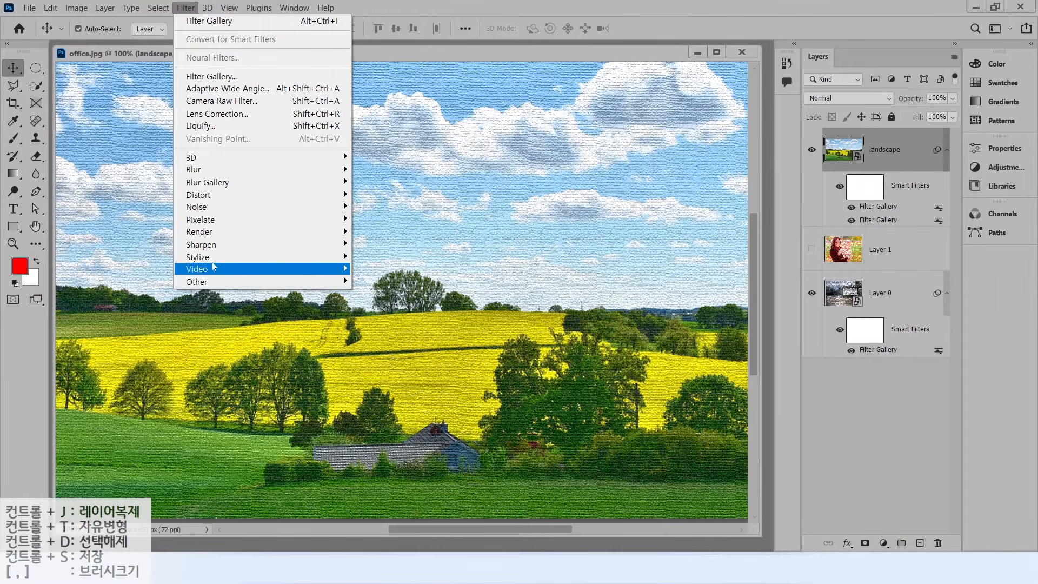
pyautogui.moveTo(217, 257)
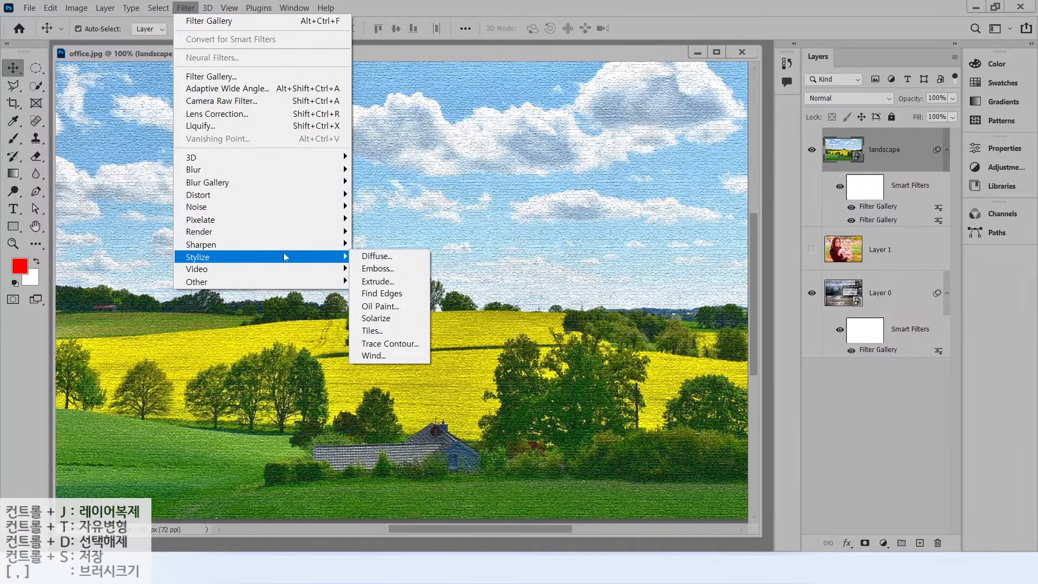
pyautogui.moveTo(250, 232)
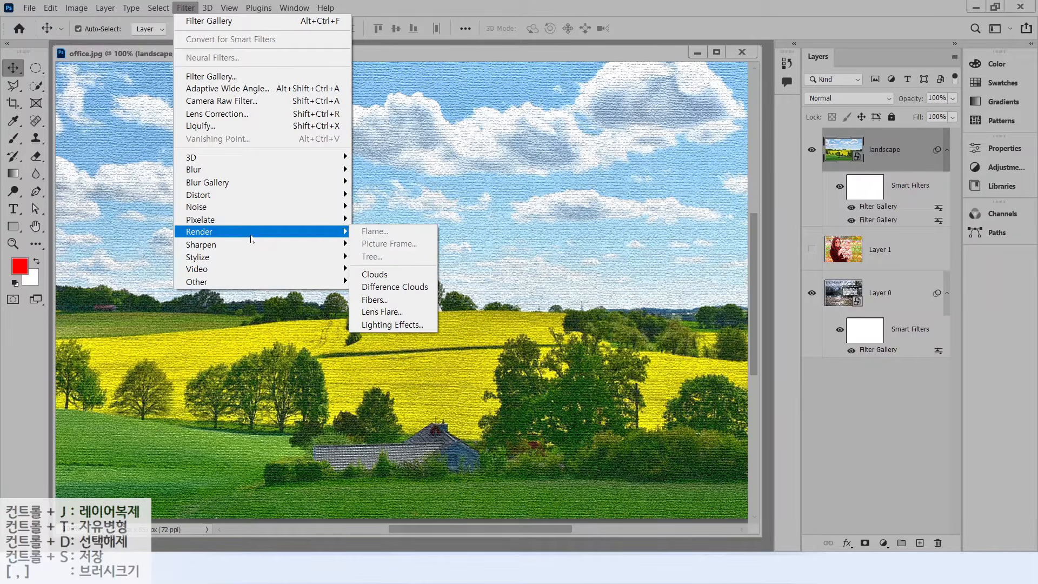
pyautogui.click(380, 313)
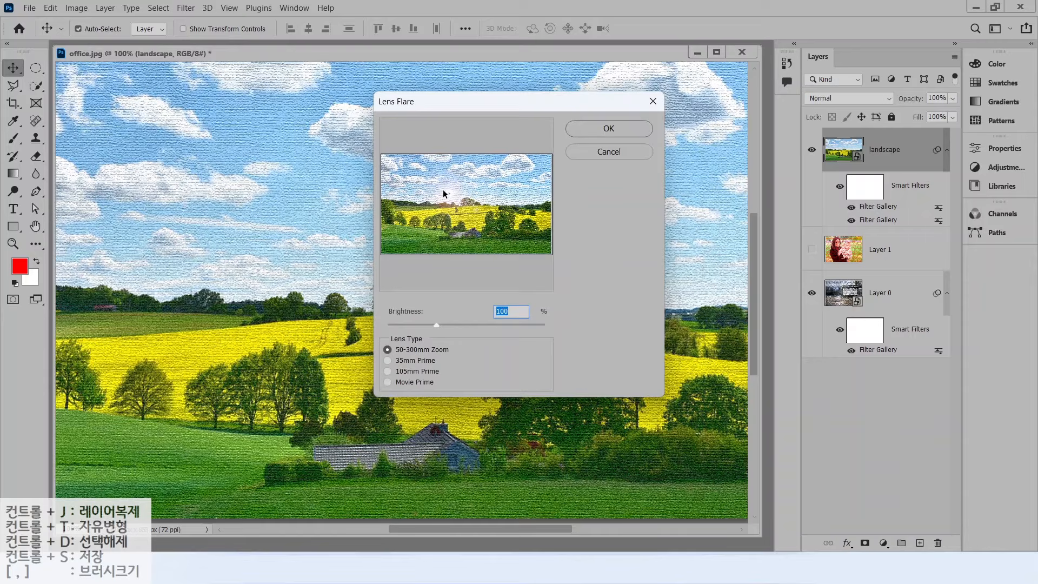
pyautogui.moveTo(448, 193); pyautogui.dragTo(414, 168)
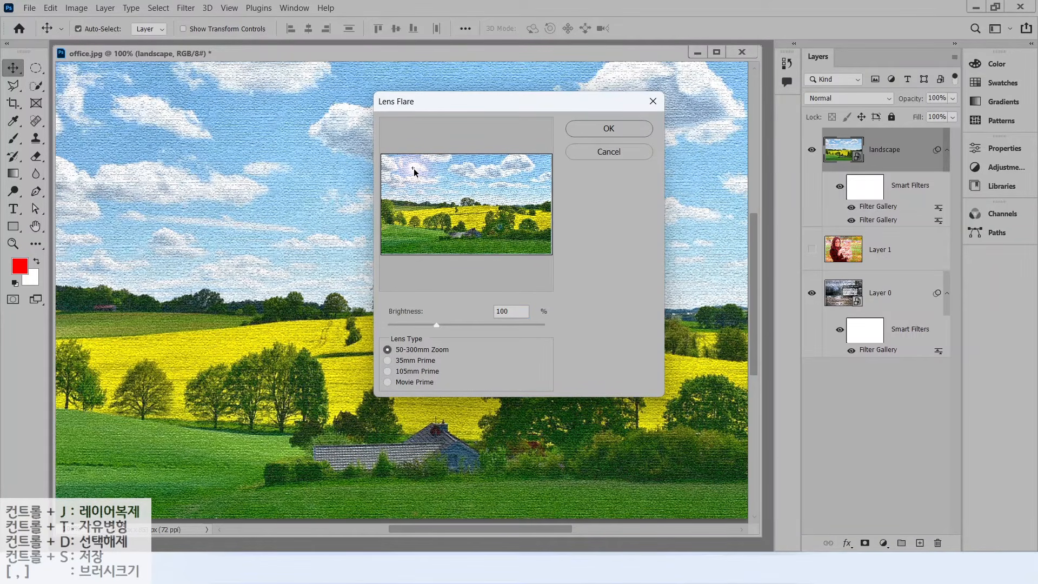
pyautogui.click(609, 130)
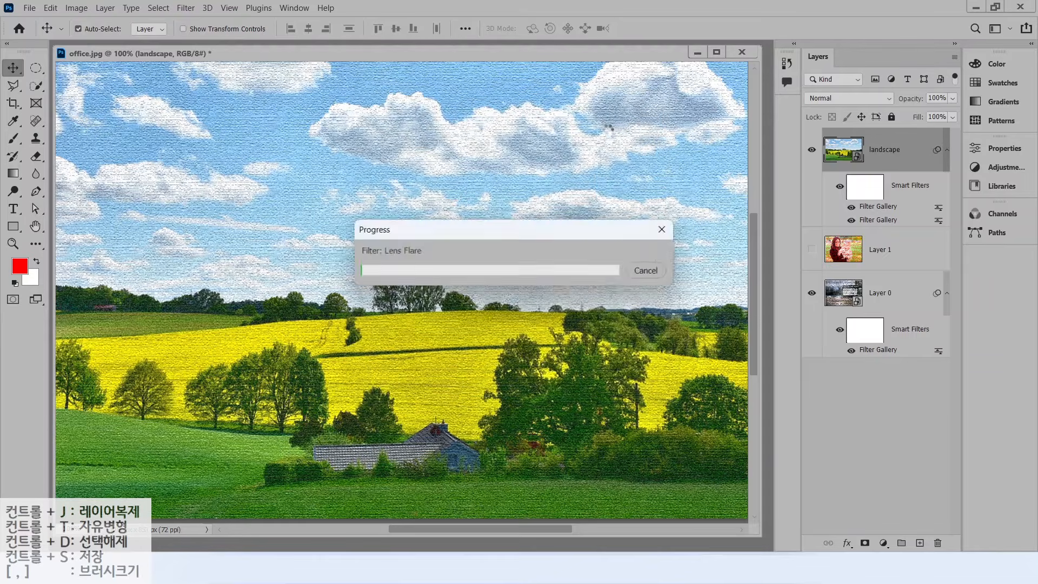
pyautogui.moveTo(198, 152)
pyautogui.mouseDown()
pyautogui.moveTo(66, 158)
pyautogui.moveTo(102, 78)
pyautogui.moveTo(175, 97)
pyautogui.moveTo(178, 144)
pyautogui.moveTo(234, 198)
pyautogui.mouseUp()
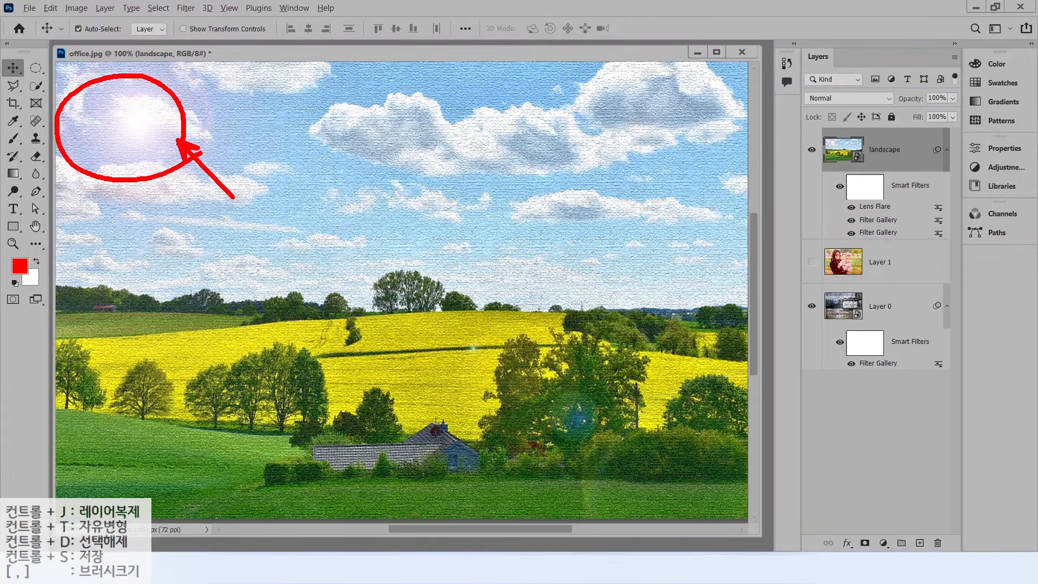
pyautogui.press('Escape')
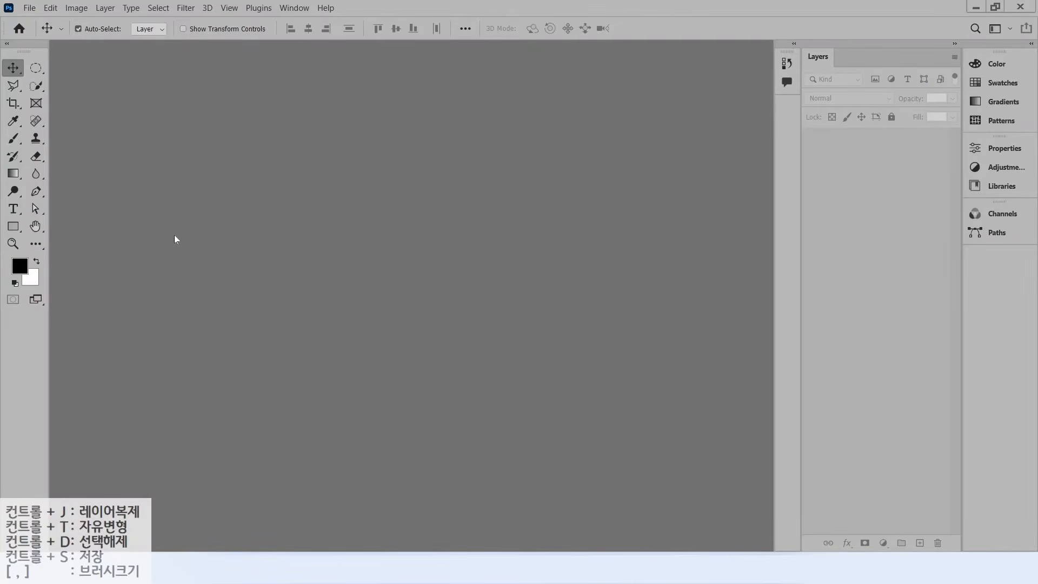
# - Open the image flower.jpg from the gtq이미지자료 folder
pyautogui.doubleClick(223, 193)
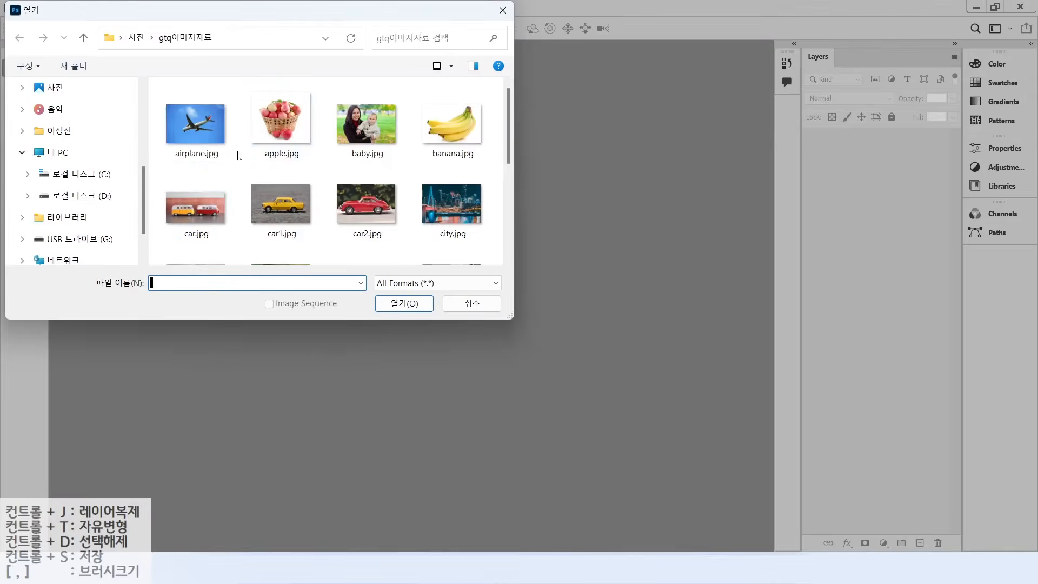
pyautogui.click(196, 227)
pyautogui.click(404, 304)
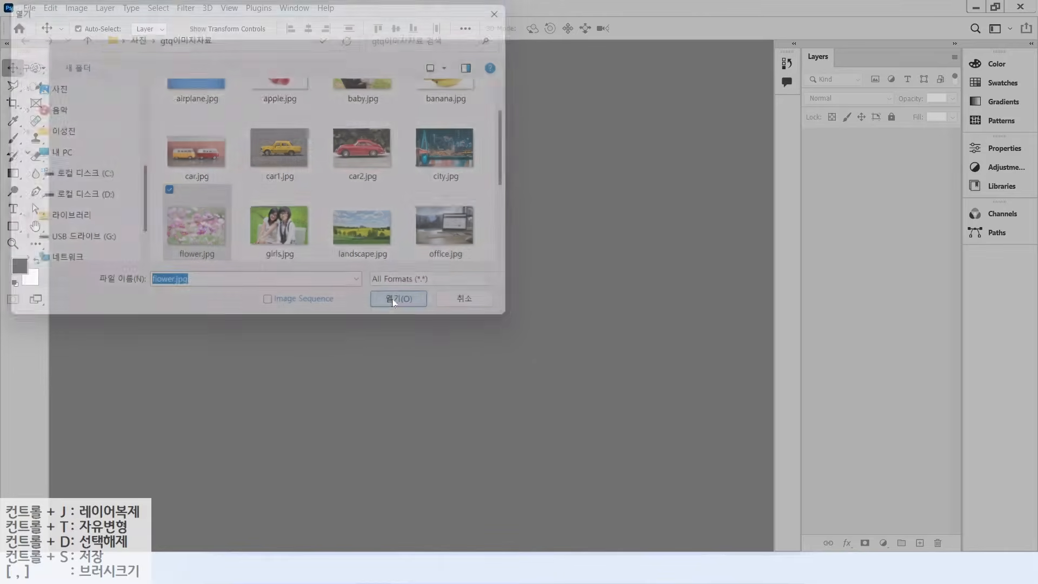
# - Add a black 72 pt text in the upper-left of the flower image reading "photoshop cc" with "character" on the second line
pyautogui.click(13, 210)
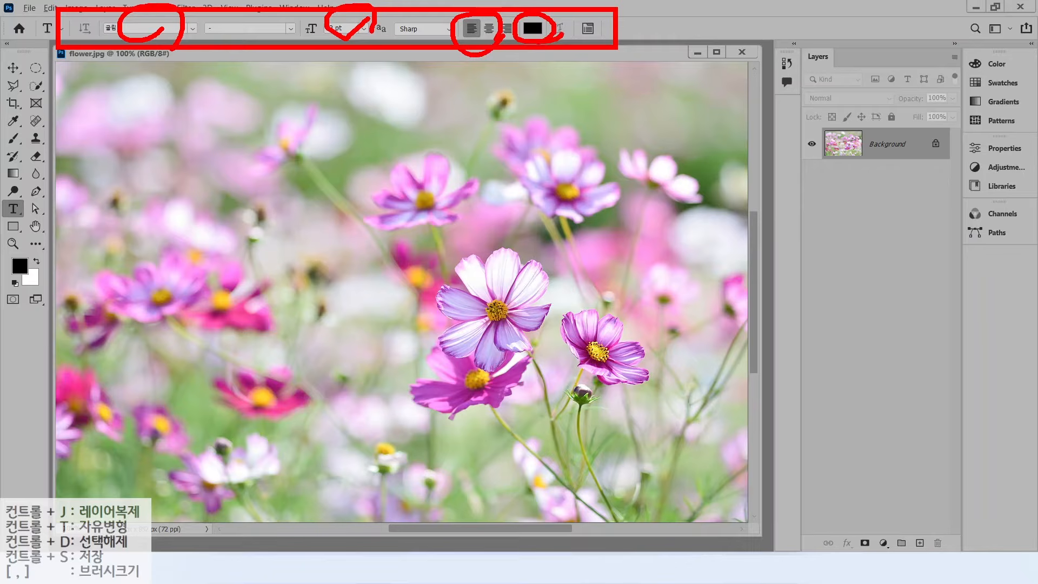
pyautogui.click(364, 29)
pyautogui.click(183, 203)
pyautogui.write('photoshop cc')
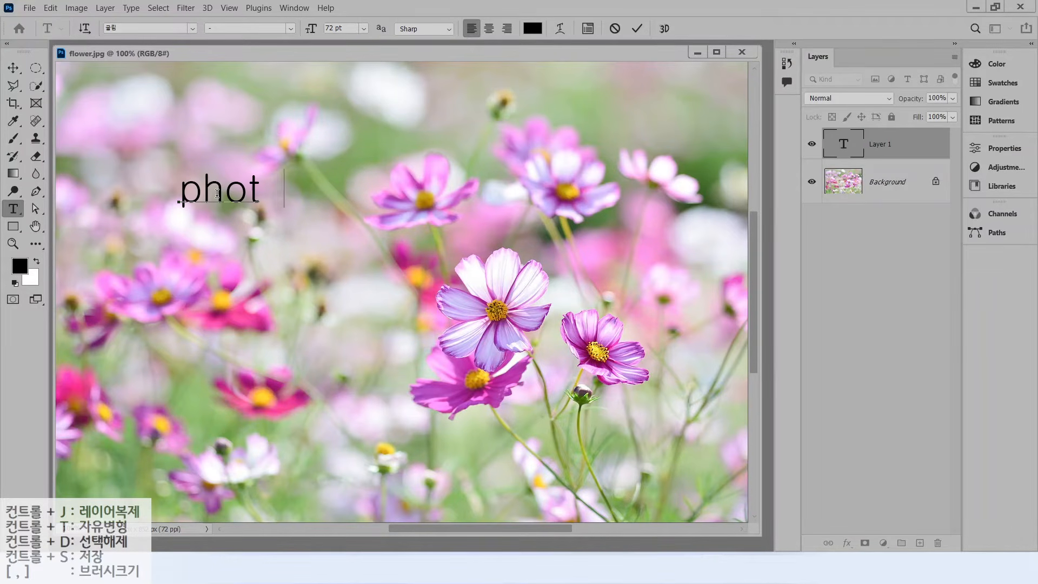
pyautogui.press('Return')
pyautogui.write('cha racter')
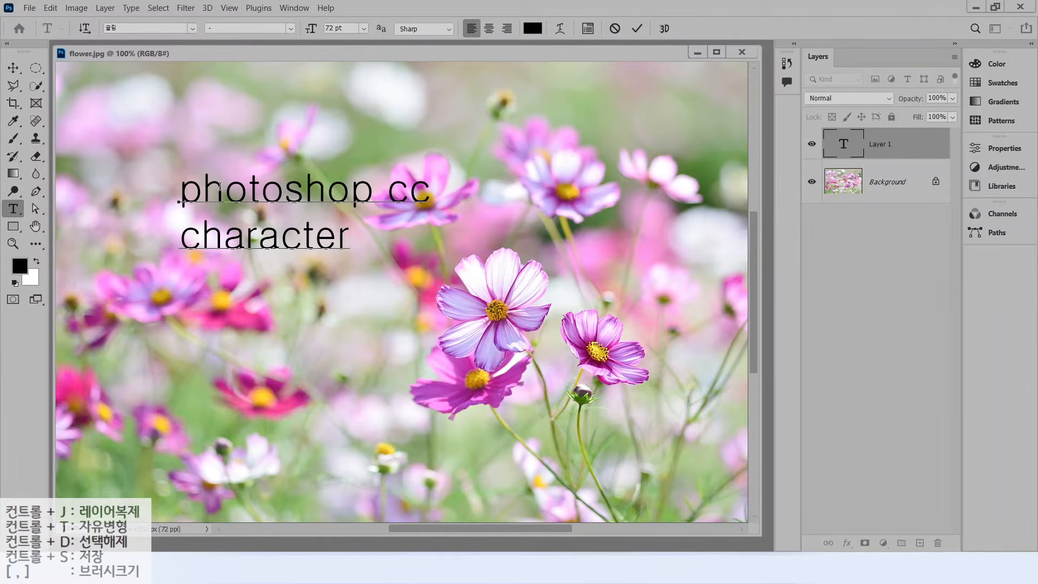
pyautogui.moveTo(655, 29)
pyautogui.mouseDown()
pyautogui.moveTo(634, 47)
pyautogui.moveTo(643, 10)
pyautogui.moveTo(687, 83)
pyautogui.mouseUp()
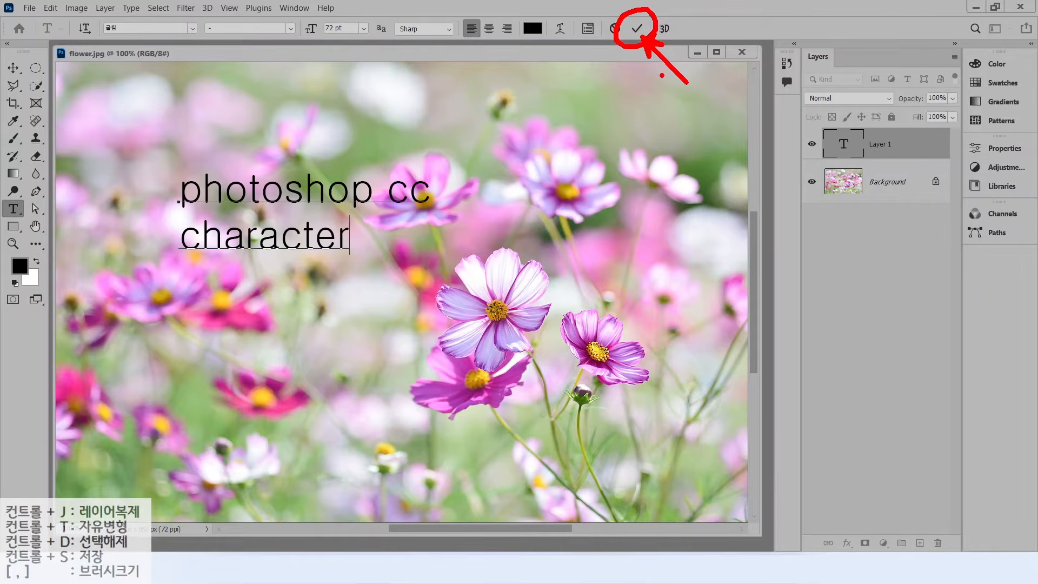
pyautogui.press('Escape')
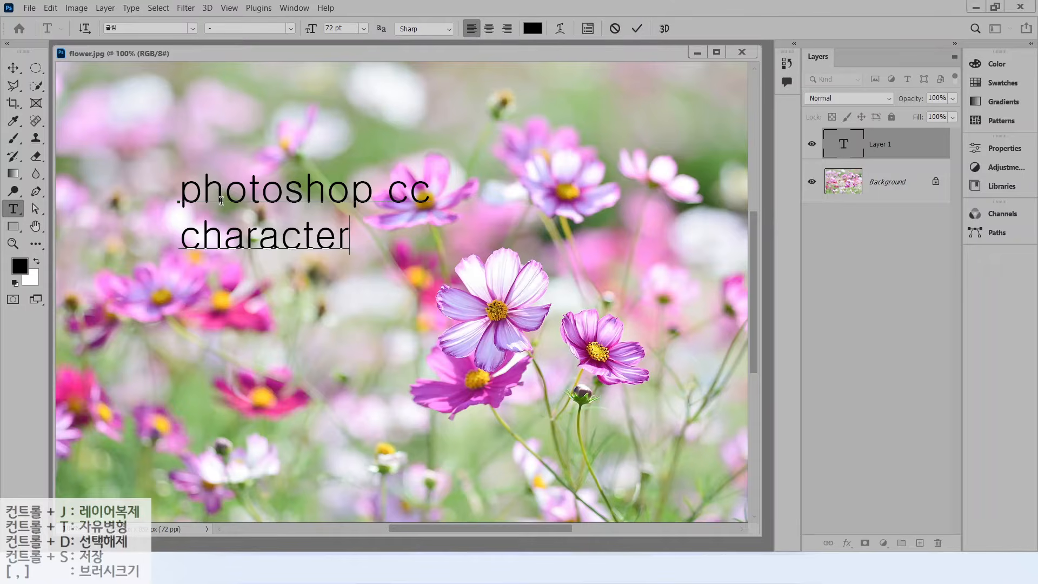
pyautogui.hotkey('ctrl', 'Return')
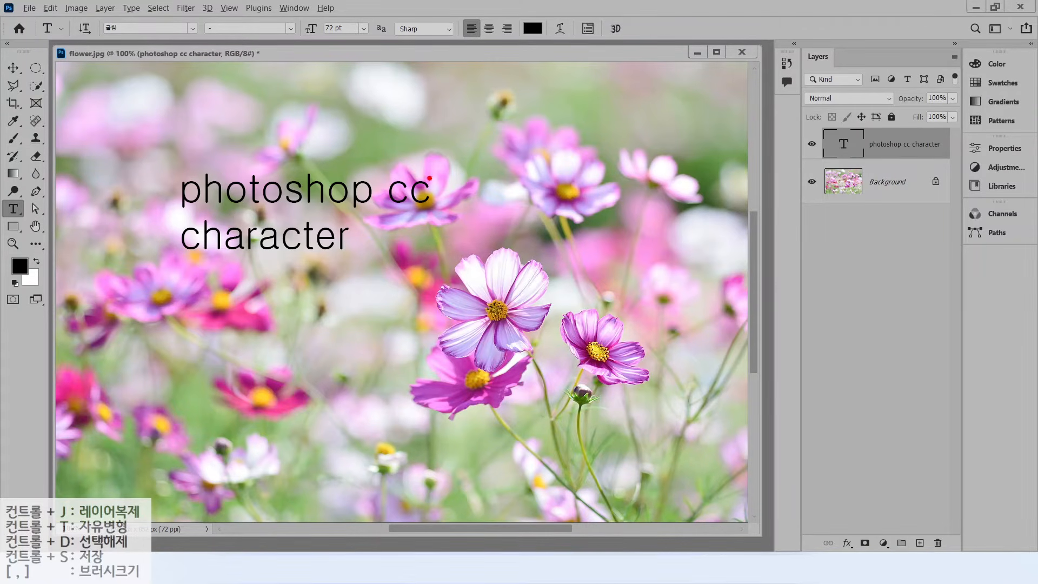
pyautogui.moveTo(793, 116); pyautogui.dragTo(955, 165)
pyautogui.moveTo(829, 130); pyautogui.dragTo(797, 100)
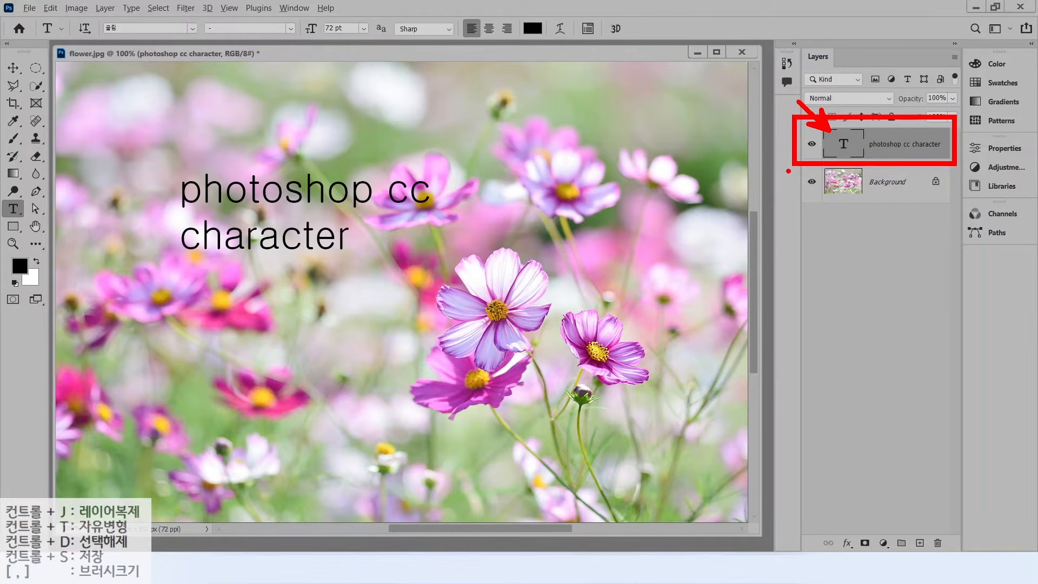
pyautogui.press('Escape')
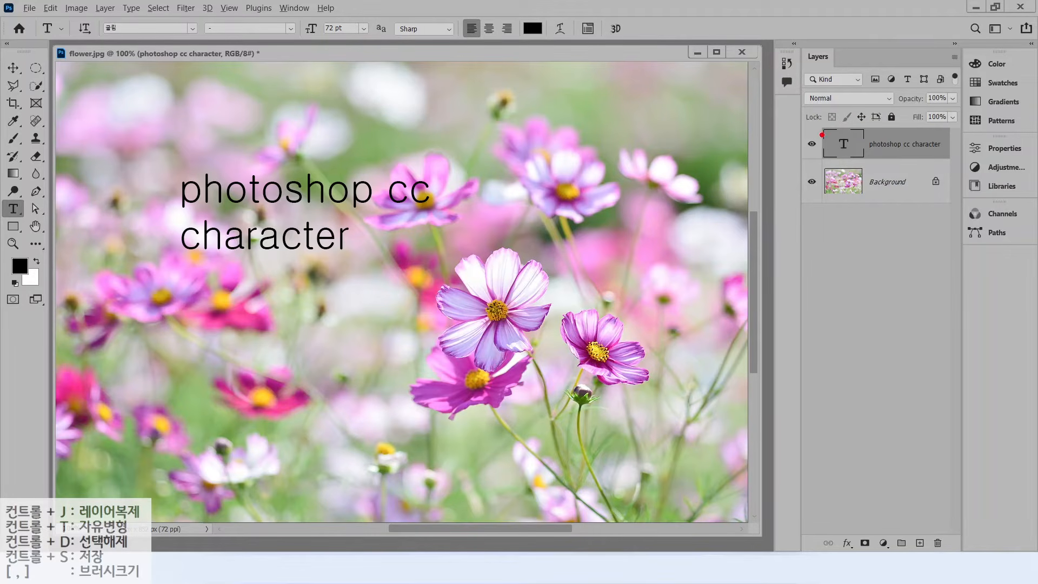
pyautogui.moveTo(823, 135); pyautogui.dragTo(777, 88)
pyautogui.moveTo(23, 210); pyautogui.dragTo(69, 177)
pyautogui.moveTo(95, 11)
pyautogui.mouseDown()
pyautogui.moveTo(429, 43)
pyautogui.moveTo(595, 42)
pyautogui.mouseUp()
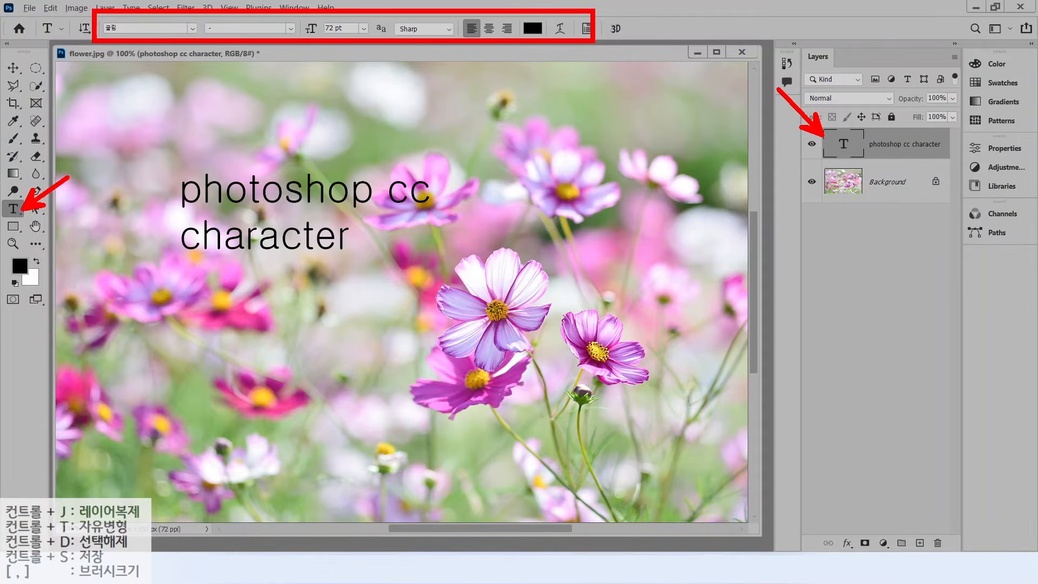
pyautogui.press('Escape')
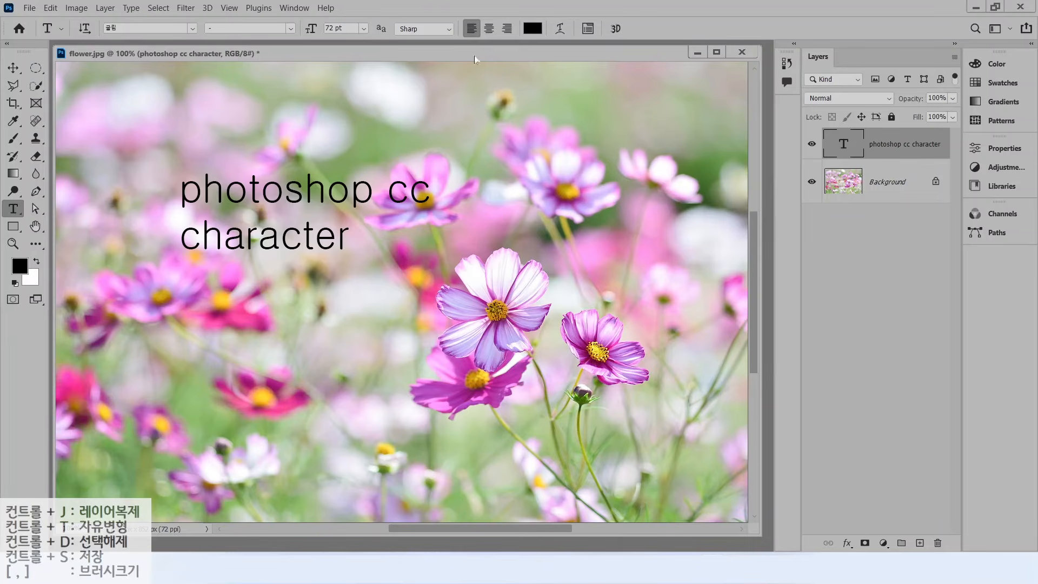
# - Set the font size of the text layer to 120 pt
pyautogui.click(343, 28)
pyautogui.write('120')
pyautogui.press('Return')
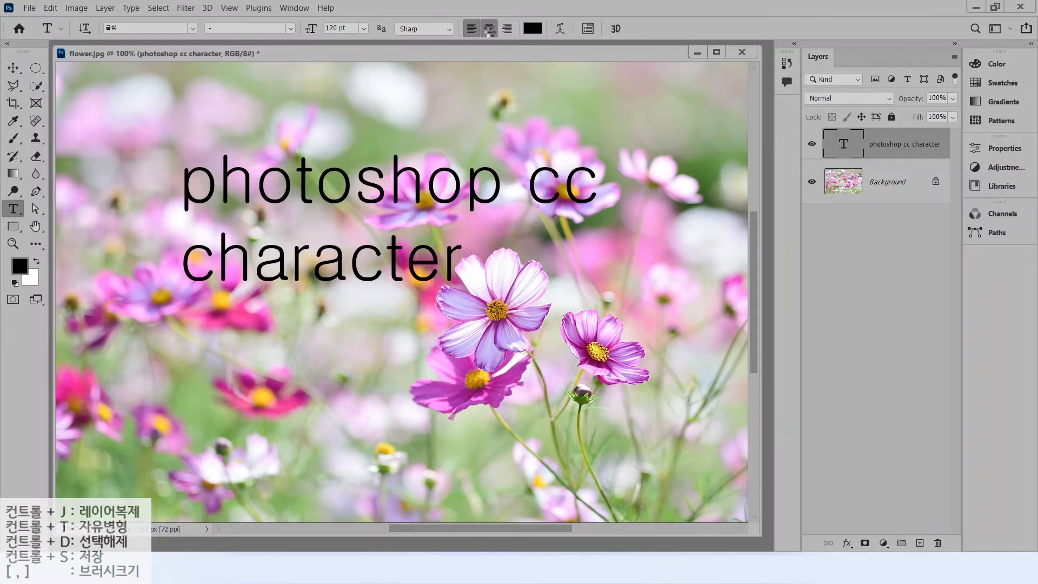
# - Centre-align the two lines of text and move the text layer fully into view near the middle of the flower image
pyautogui.click(489, 28)
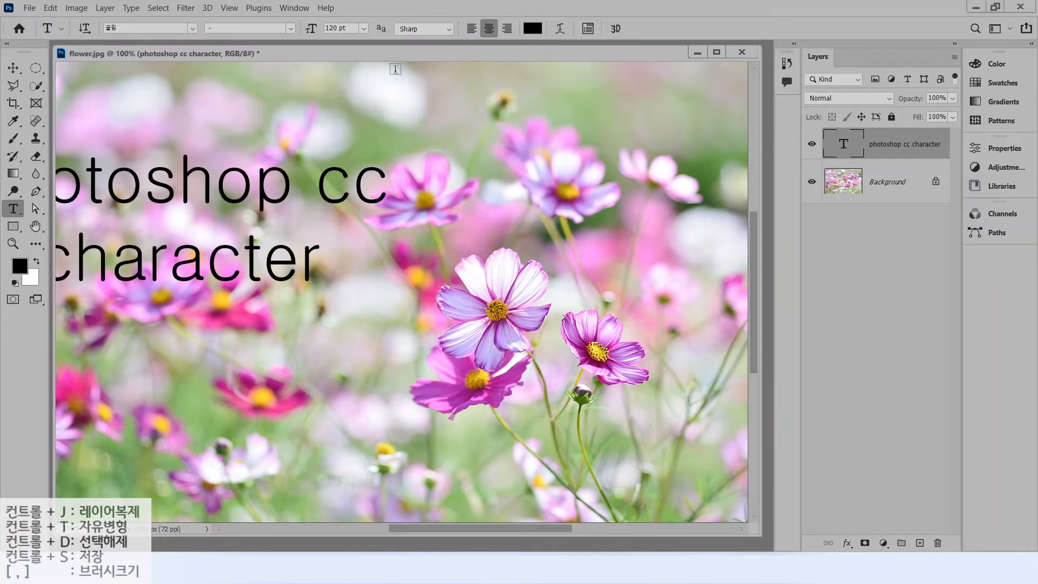
pyautogui.click(13, 67)
pyautogui.moveTo(184, 203); pyautogui.dragTo(383, 267)
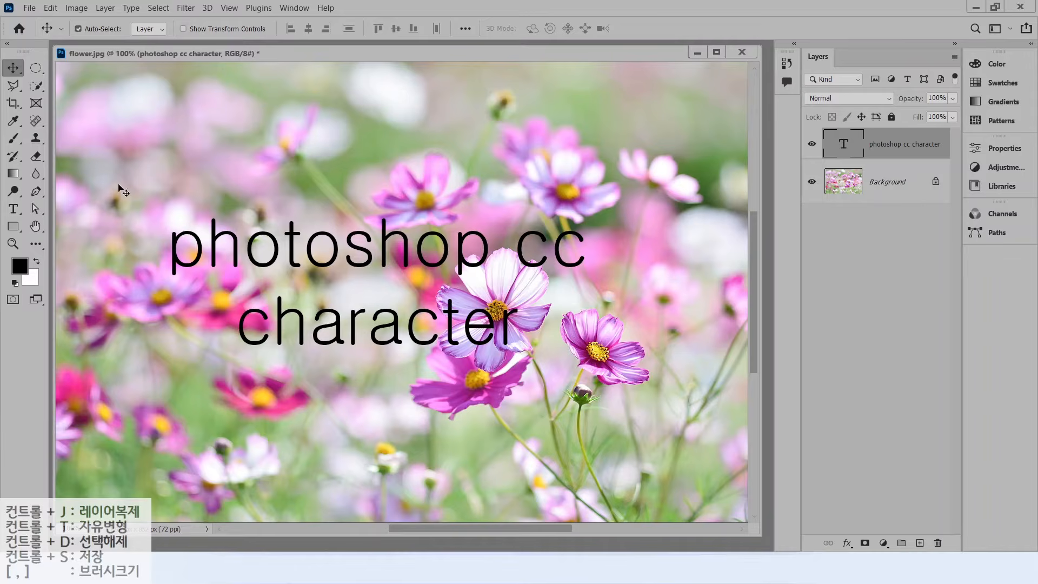
# - Change the colour of only the word "character" to red ff3131
pyautogui.click(13, 208)
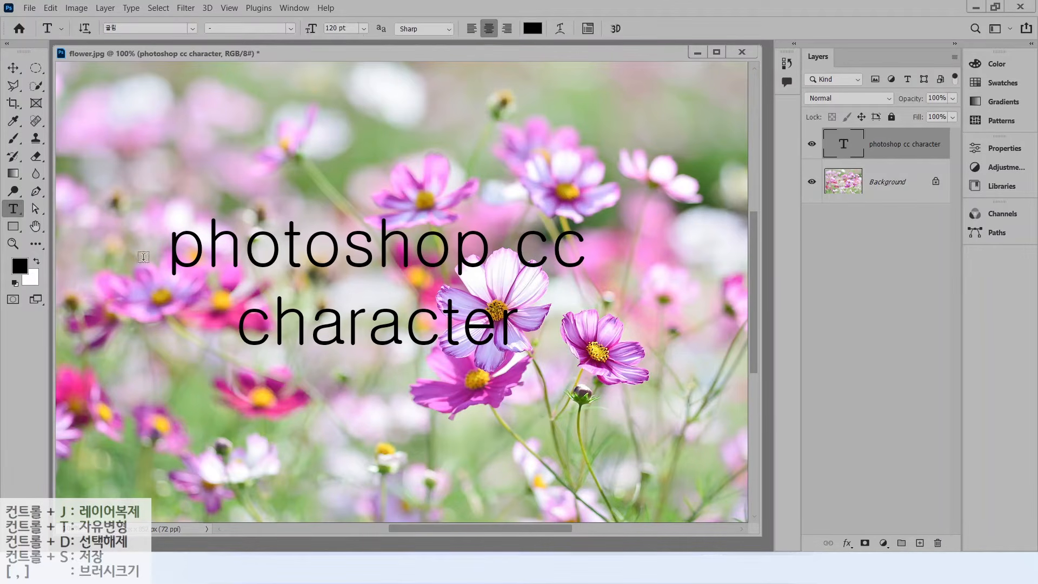
pyautogui.moveTo(238, 320); pyautogui.dragTo(527, 330)
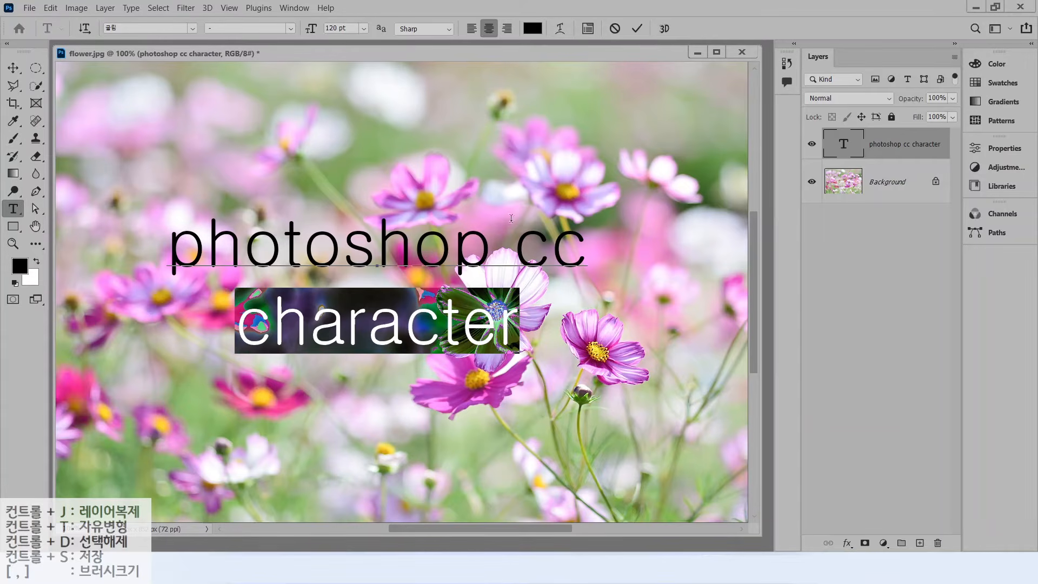
pyautogui.click(532, 28)
pyautogui.moveTo(460, 128); pyautogui.dragTo(480, 113)
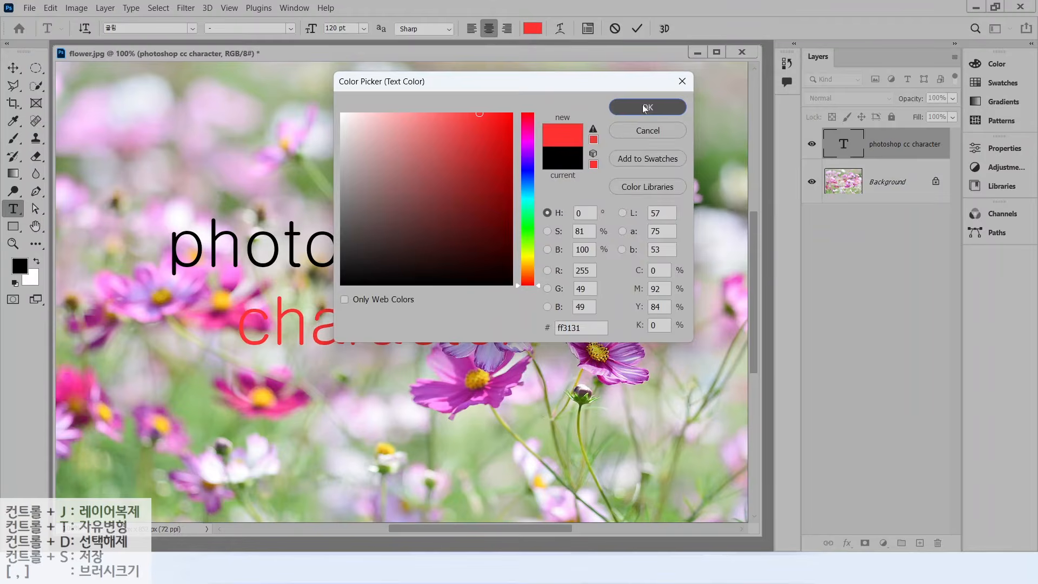
pyautogui.click(646, 107)
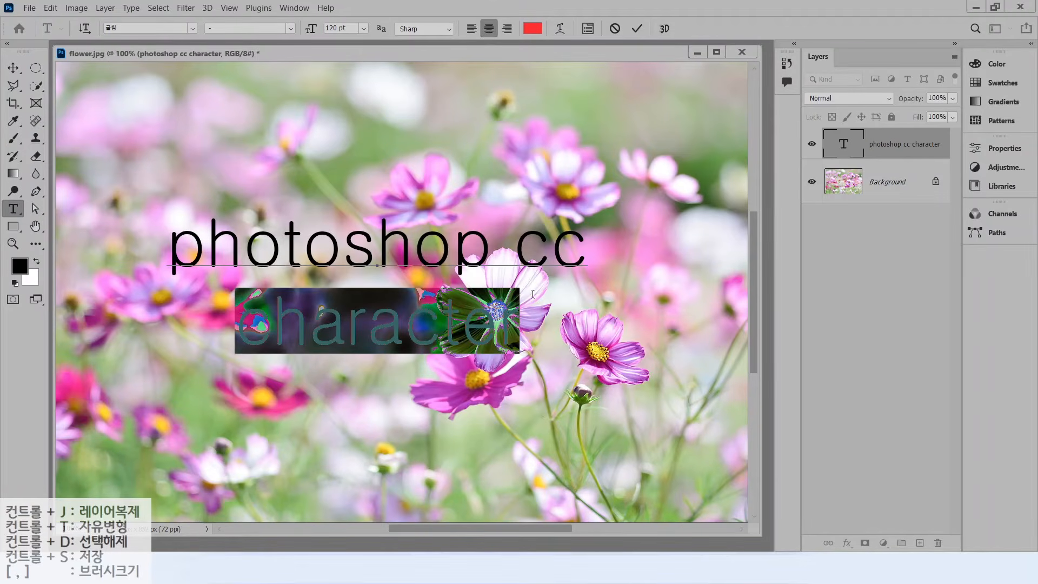
pyautogui.press('ctrl')
pyautogui.click(633, 34)
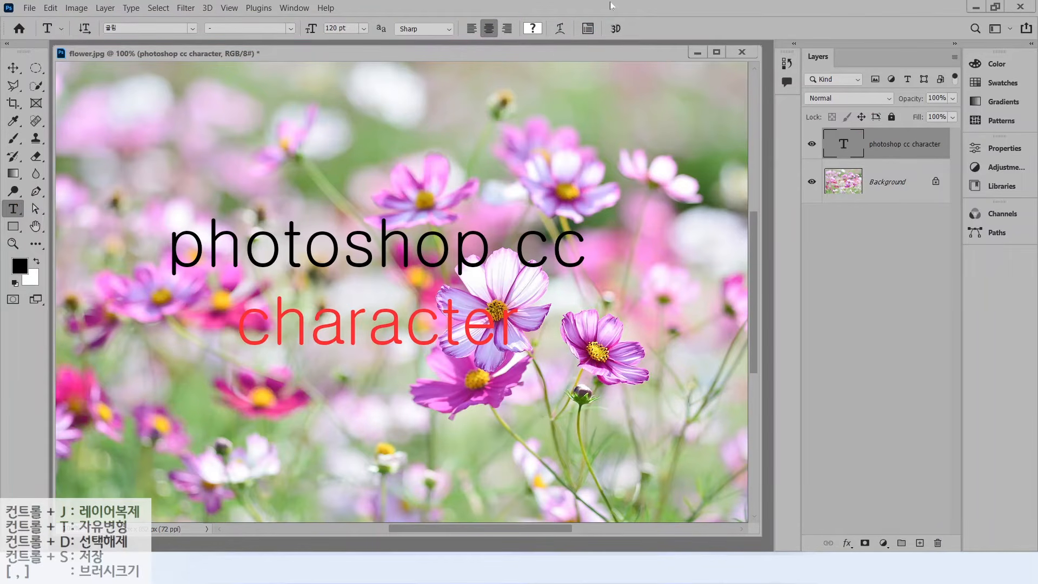
# - Show the detailed character settings for the text layer and examine its font, size, colour and leading options
pyautogui.click(588, 28)
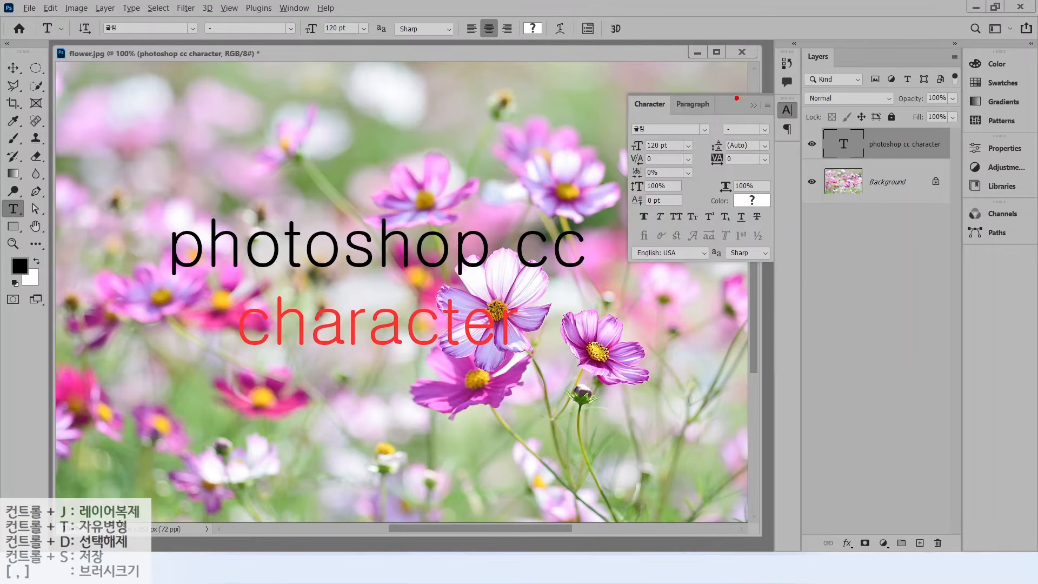
pyautogui.moveTo(614, 79); pyautogui.dragTo(819, 289)
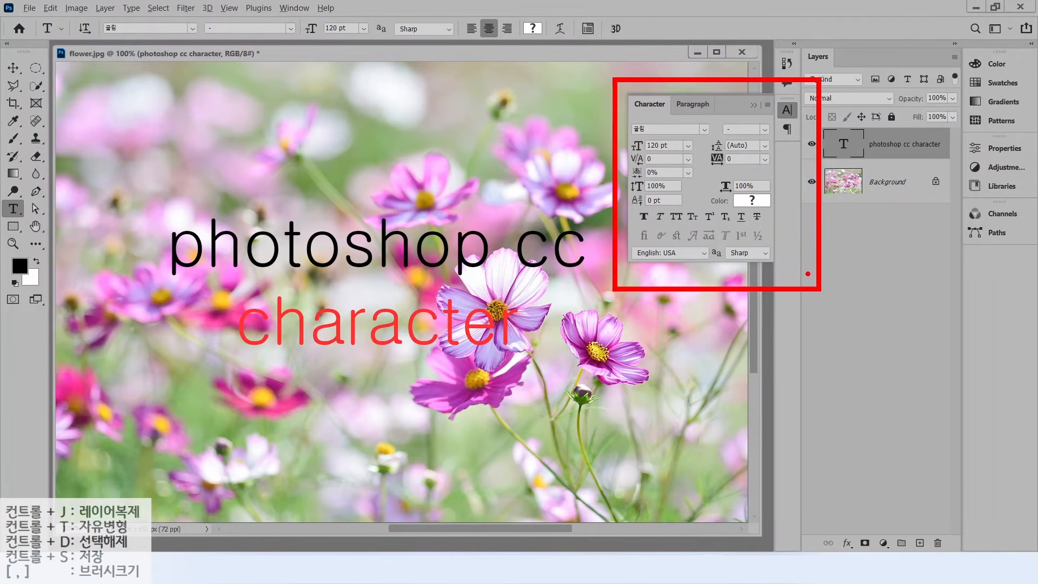
pyautogui.press('e')
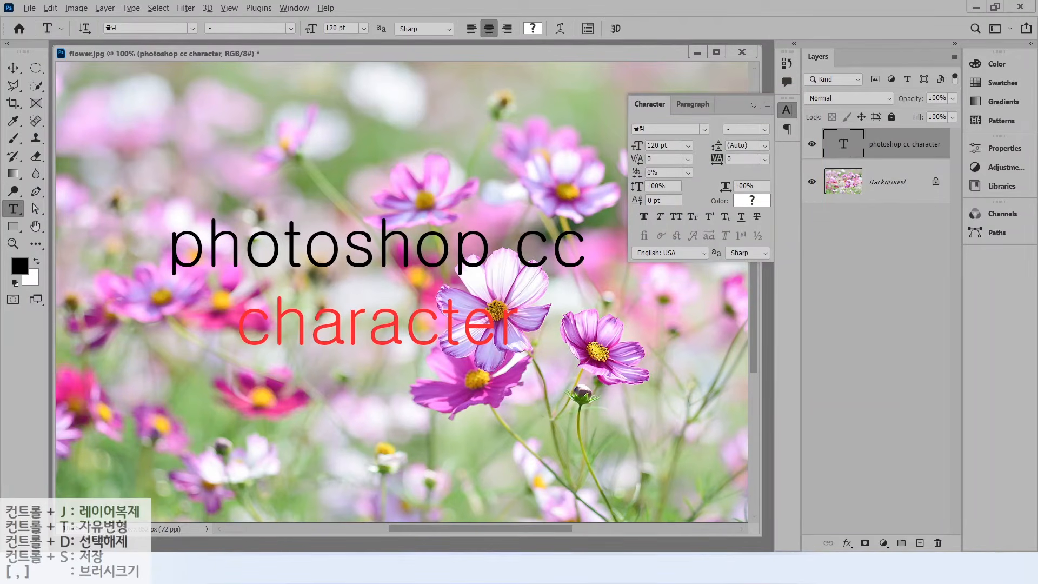
pyautogui.moveTo(661, 120); pyautogui.dragTo(631, 90)
pyautogui.moveTo(639, 149); pyautogui.dragTo(600, 127)
pyautogui.moveTo(756, 211); pyautogui.dragTo(791, 231)
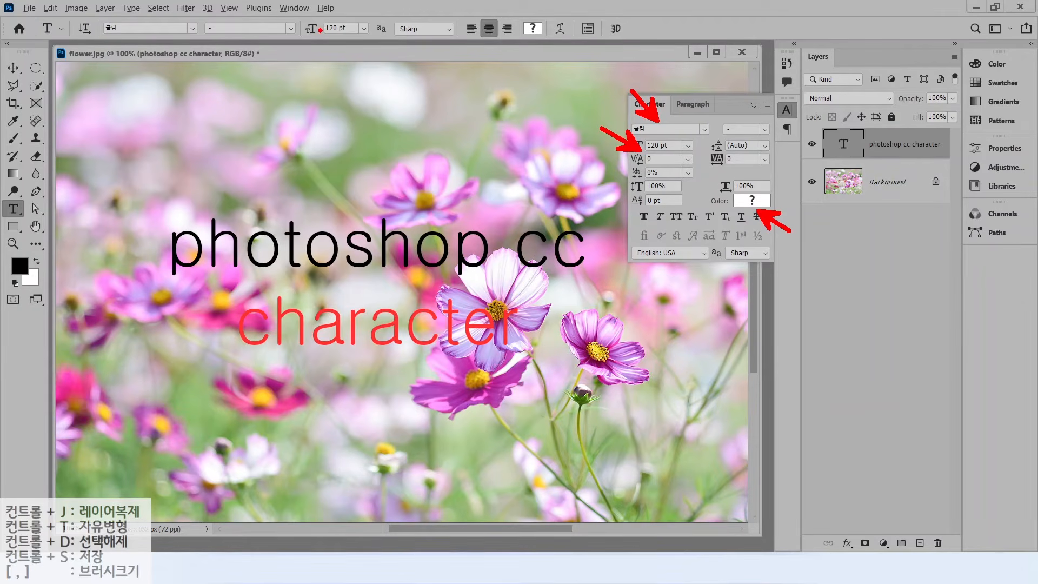
pyautogui.moveTo(703, 153); pyautogui.dragTo(785, 153)
pyautogui.moveTo(138, 269); pyautogui.dragTo(320, 269)
pyautogui.moveTo(154, 347); pyautogui.dragTo(312, 350)
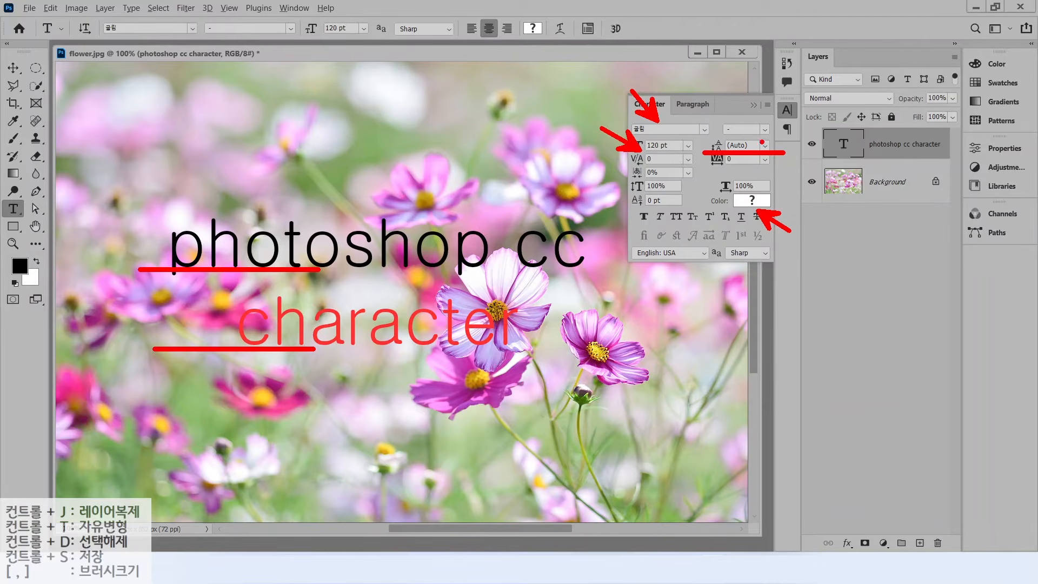
pyautogui.moveTo(766, 148)
pyautogui.mouseDown()
pyautogui.moveTo(721, 152)
pyautogui.moveTo(757, 129)
pyautogui.moveTo(764, 149)
pyautogui.mouseUp()
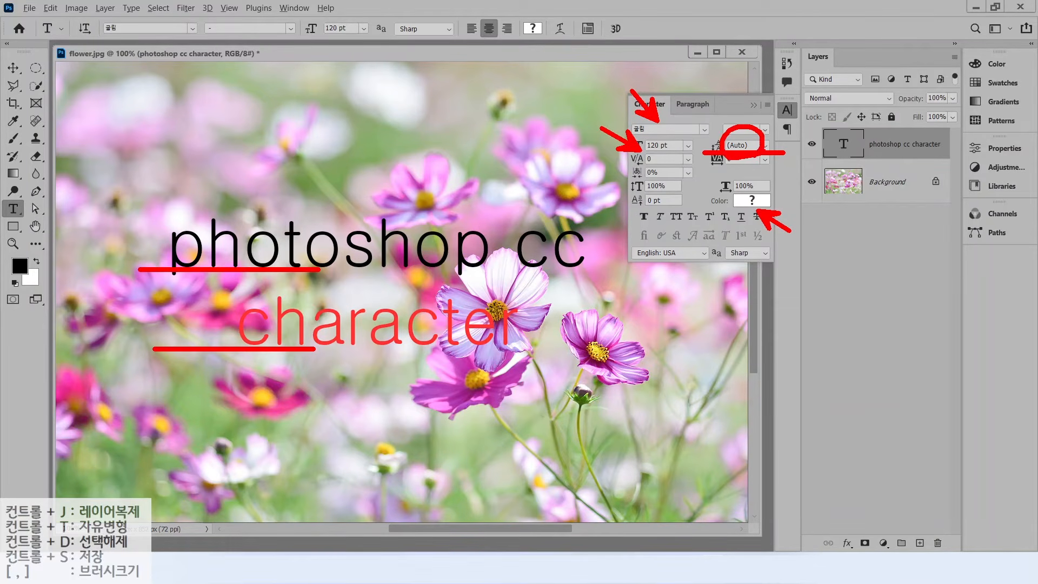
pyautogui.press('Escape')
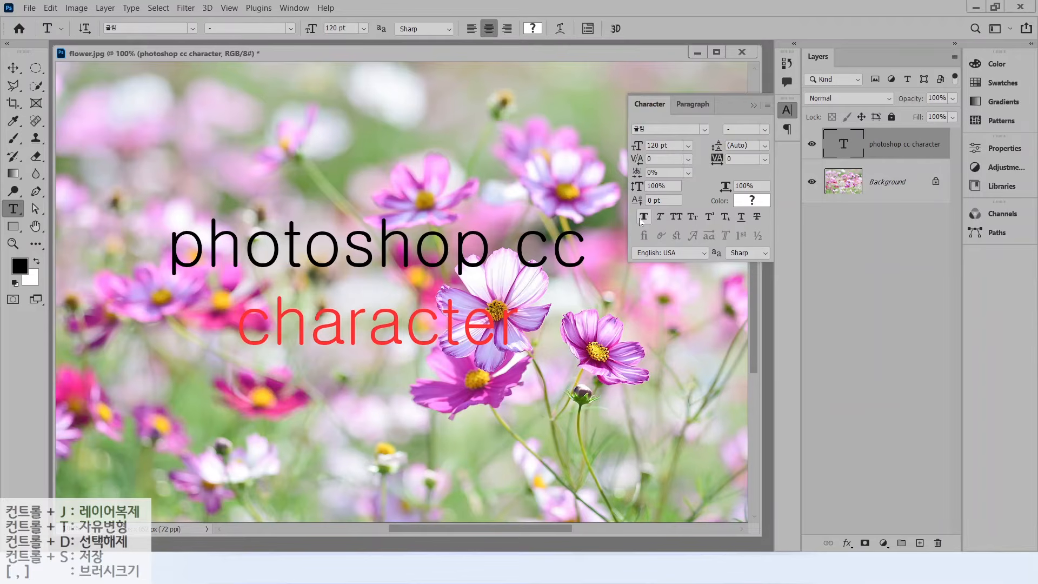
# - Try All Caps and Small Caps on the text layer, switching each one off again
pyautogui.click(677, 217)
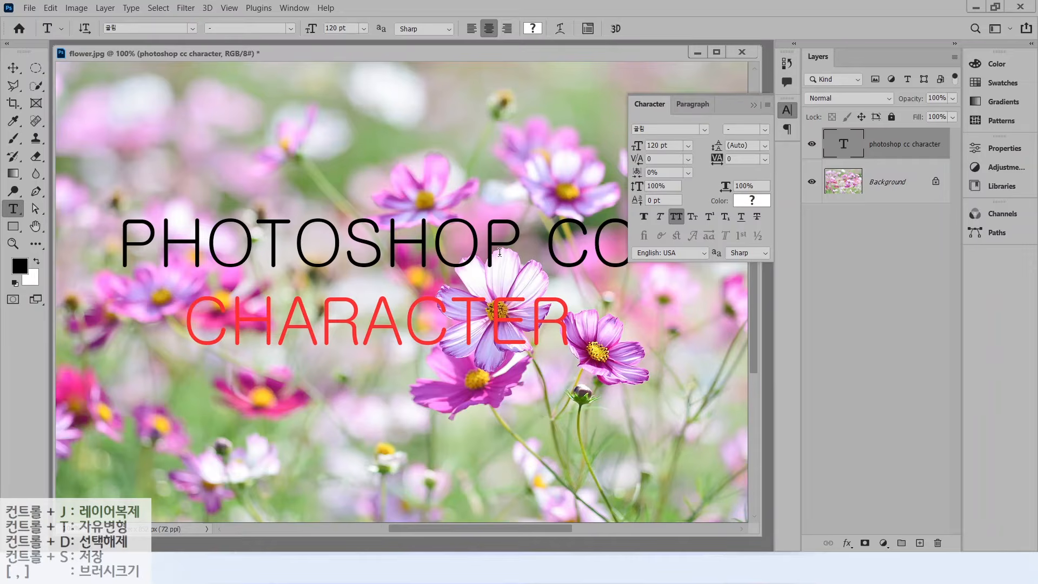
pyautogui.click(676, 217)
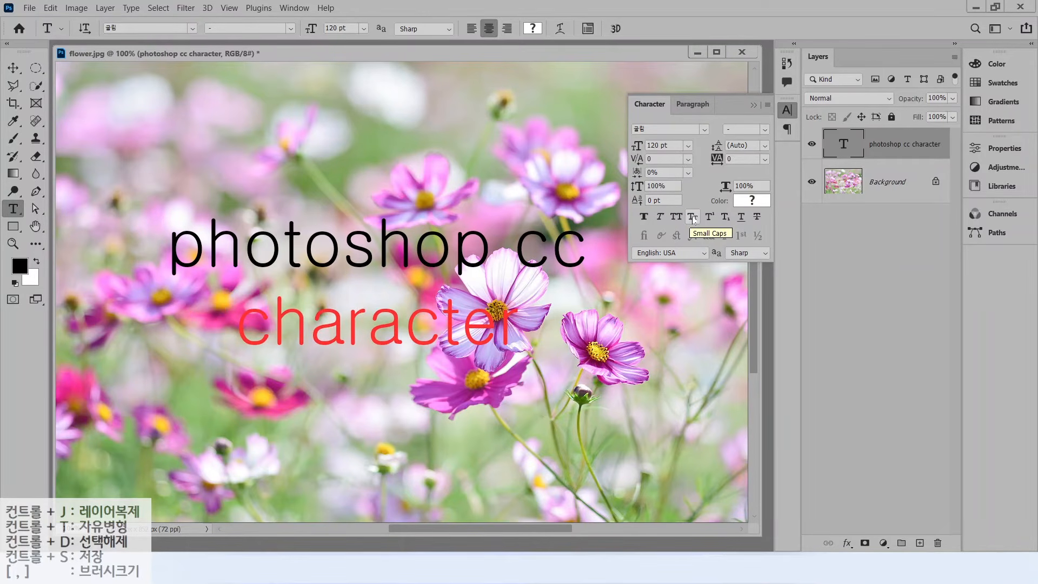
pyautogui.click(693, 218)
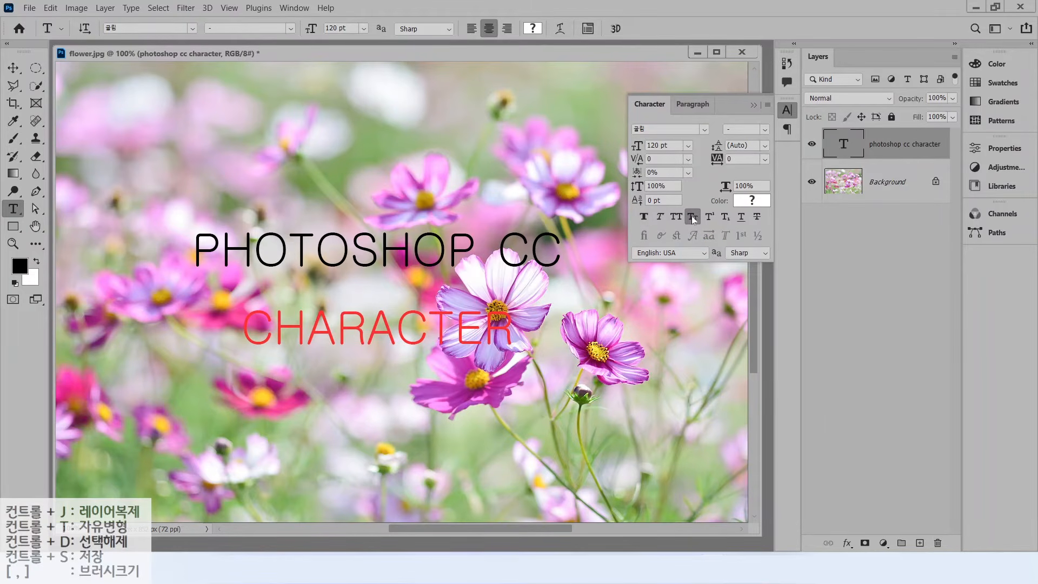
pyautogui.click(693, 218)
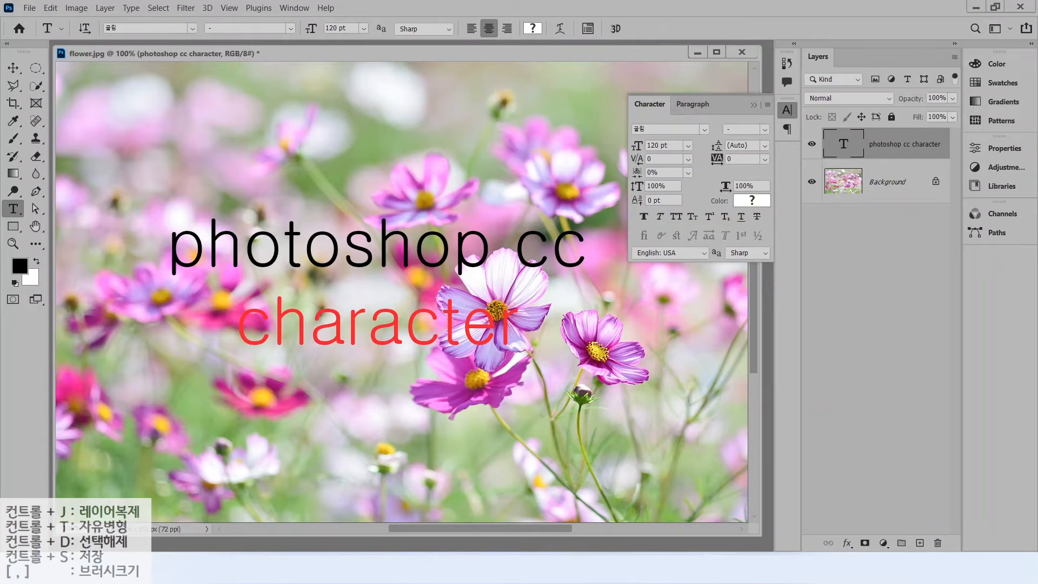
# - Set the leading of the text layer to 200 pt
pyautogui.click(765, 146)
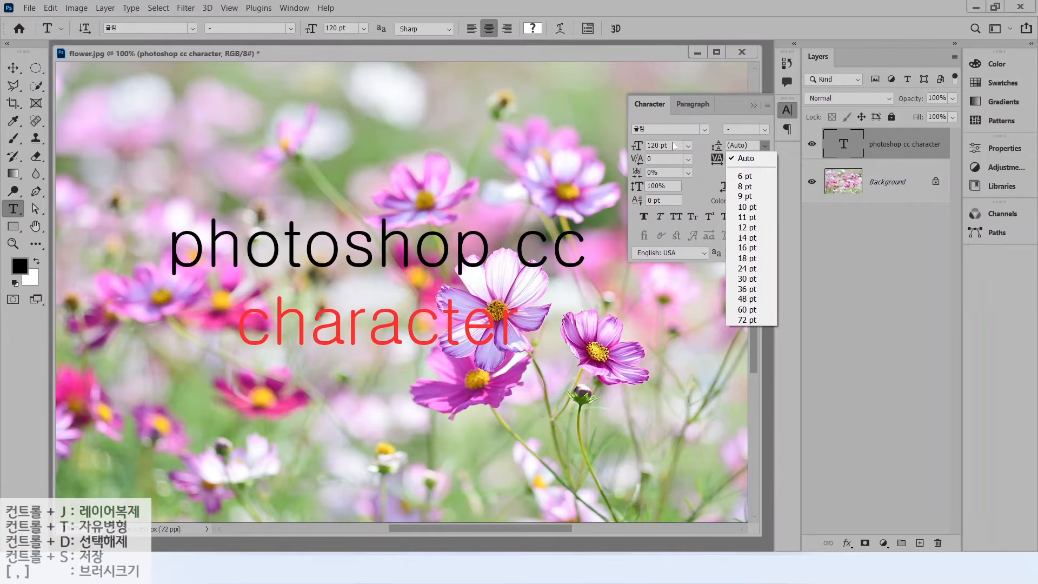
pyautogui.hotkey('ctrl', '2')
pyautogui.moveTo(663, 139); pyautogui.dragTo(695, 121)
pyautogui.press('Escape')
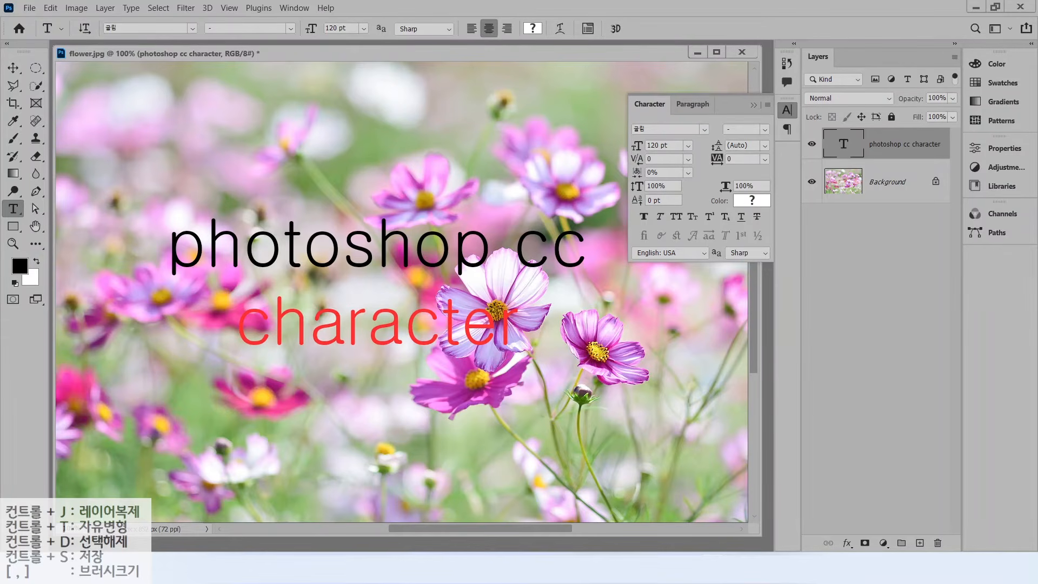
pyautogui.click(742, 145)
pyautogui.doubleClick(742, 146)
pyautogui.write('200')
pyautogui.press('Return')
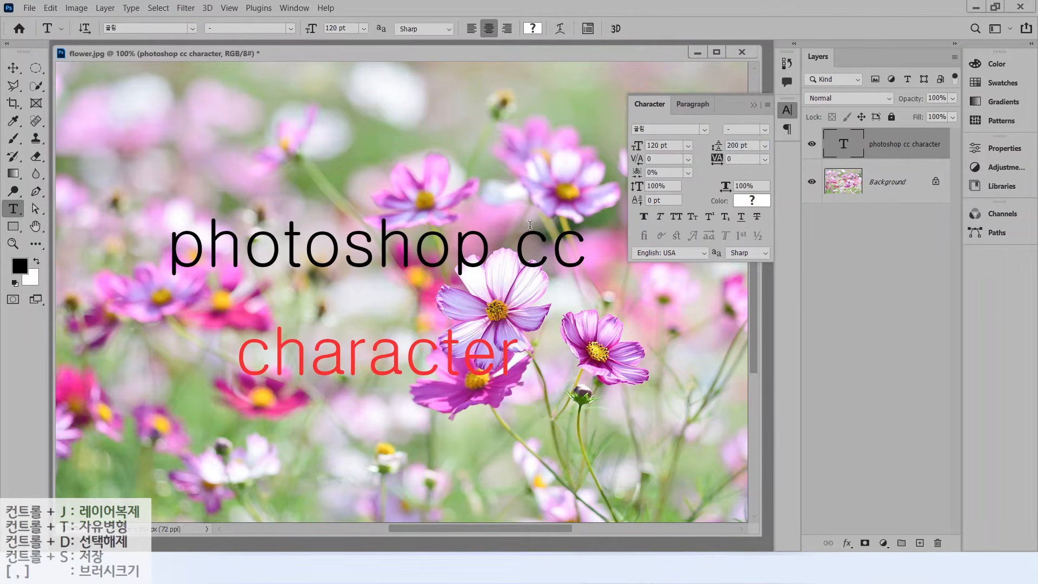
# - Set the leading of the text layer to 50 pt
pyautogui.moveTo(750, 146); pyautogui.dragTo(705, 149)
pyautogui.write('50')
pyautogui.press('Return')
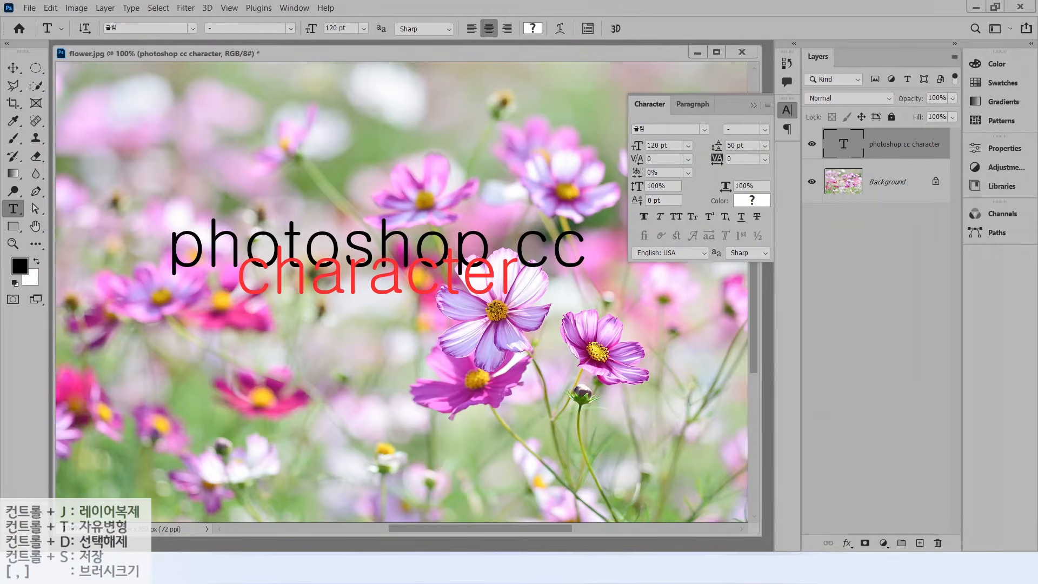
# - Try a leading of 120 pt on the text layer and set its leading back to Auto
pyautogui.moveTo(748, 144); pyautogui.dragTo(694, 143)
pyautogui.write('120')
pyautogui.press('Return')
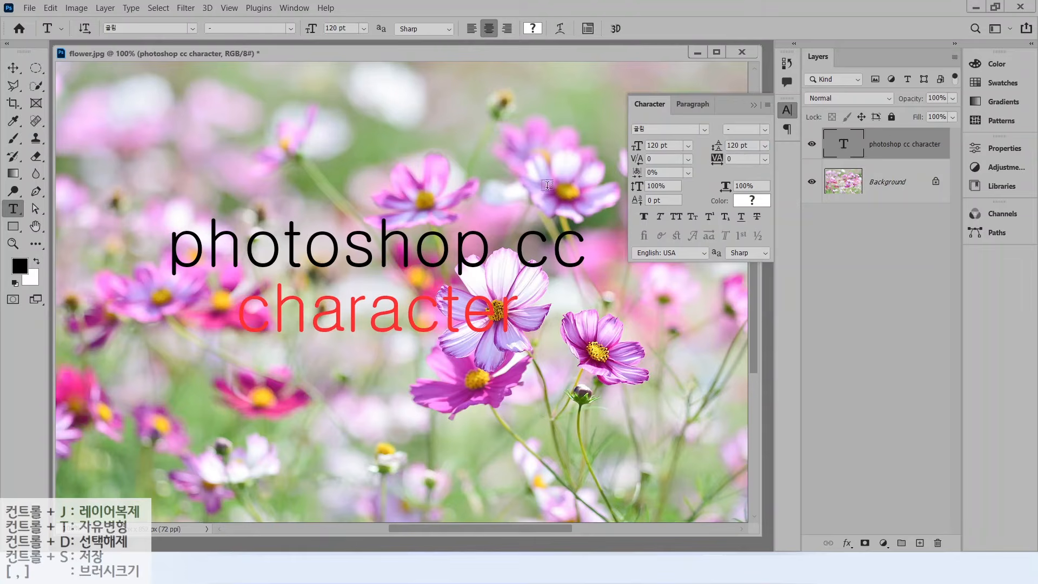
pyautogui.click(765, 145)
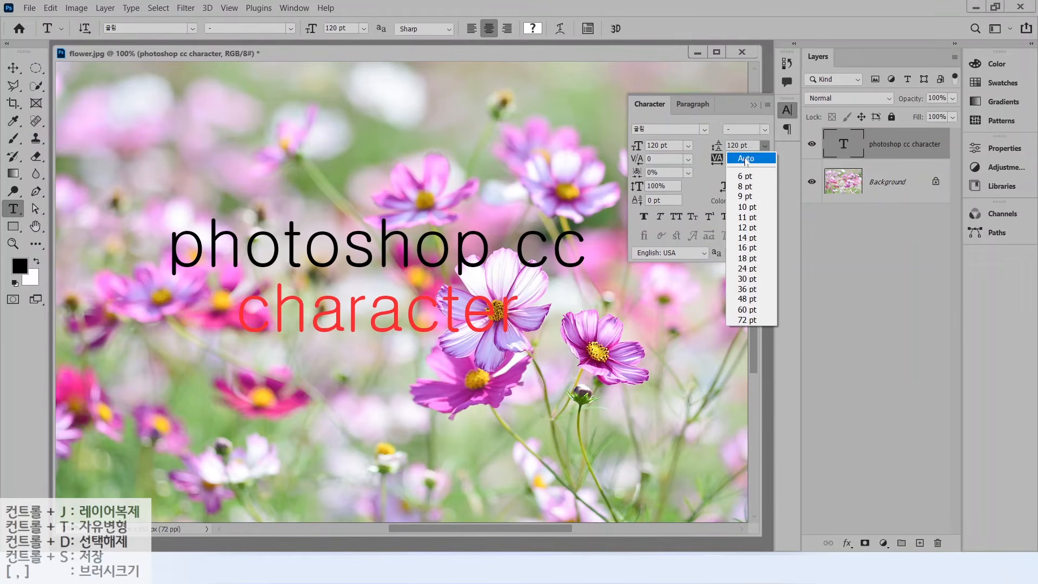
pyautogui.click(746, 159)
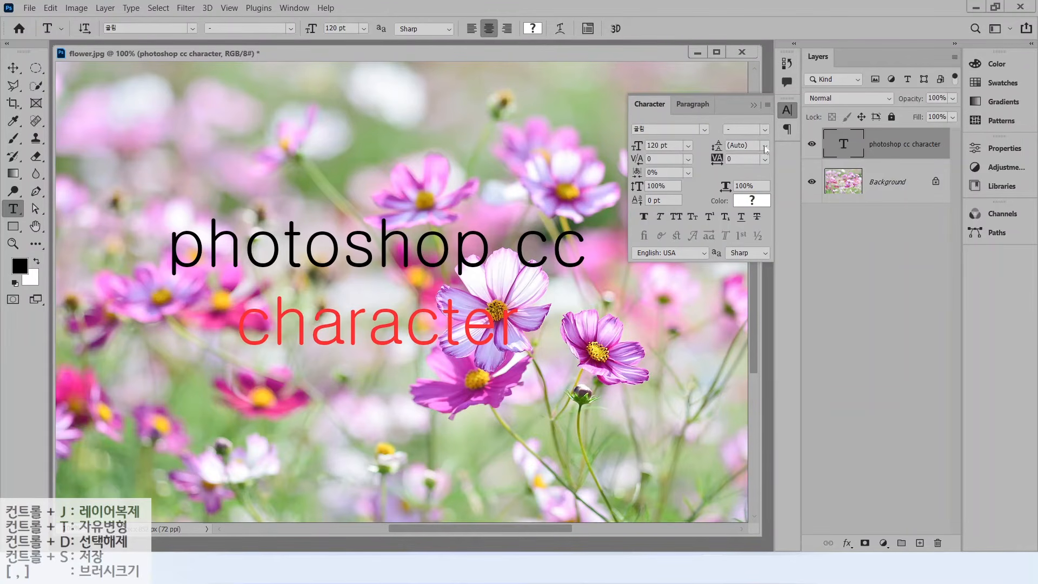
pyautogui.click(787, 111)
# - Move the photoshop cc character text about 238 px right and 215 px up, and deselect its layer
pyautogui.click(15, 69)
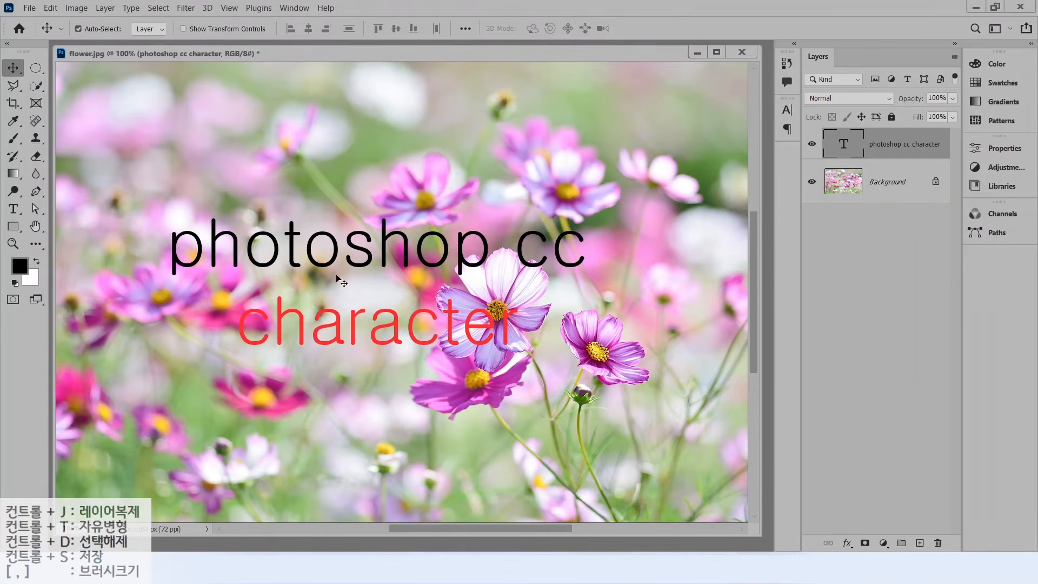
pyautogui.moveTo(332, 263); pyautogui.dragTo(459, 145)
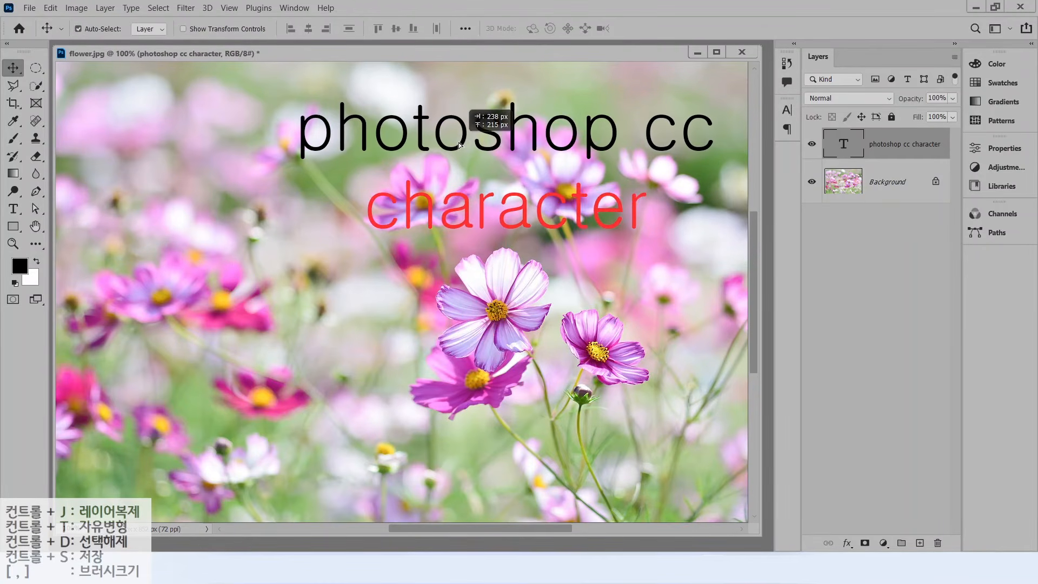
pyautogui.click(439, 342)
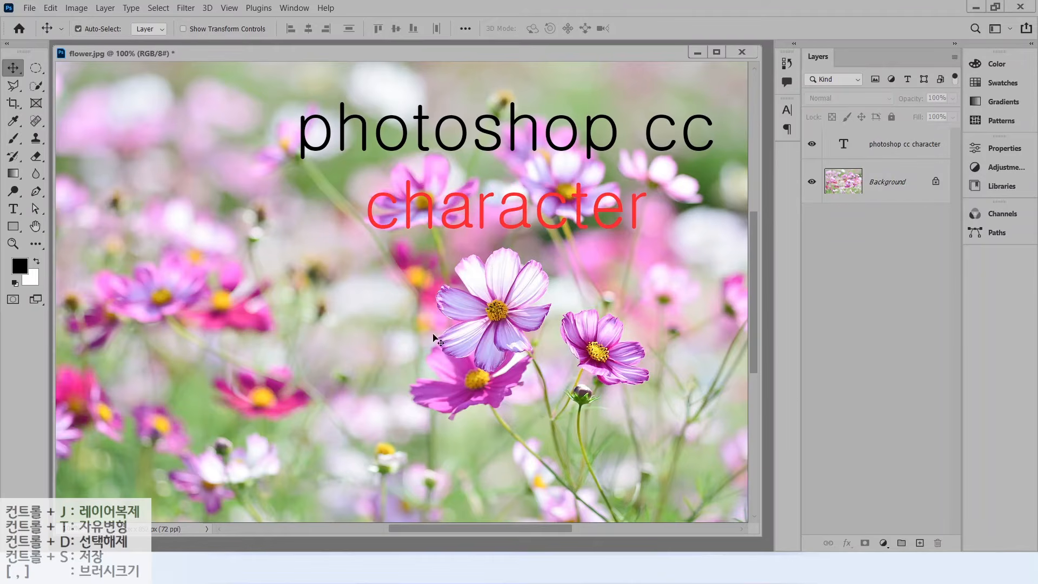
# - Start a new text layer with the Vertical Type tool beside the horizontal text and align it to the top
pyautogui.click(13, 209)
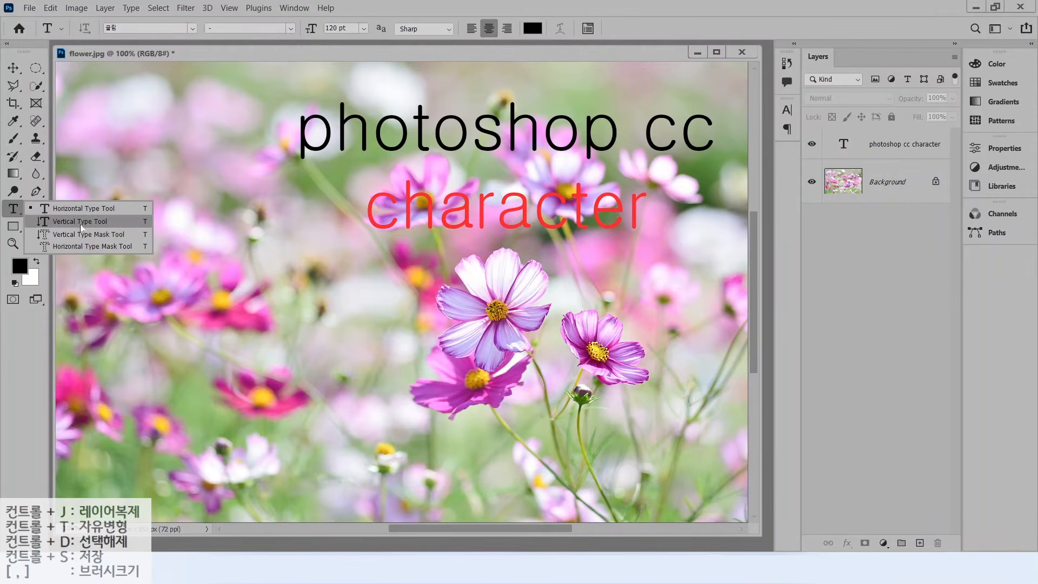
pyautogui.click(78, 221)
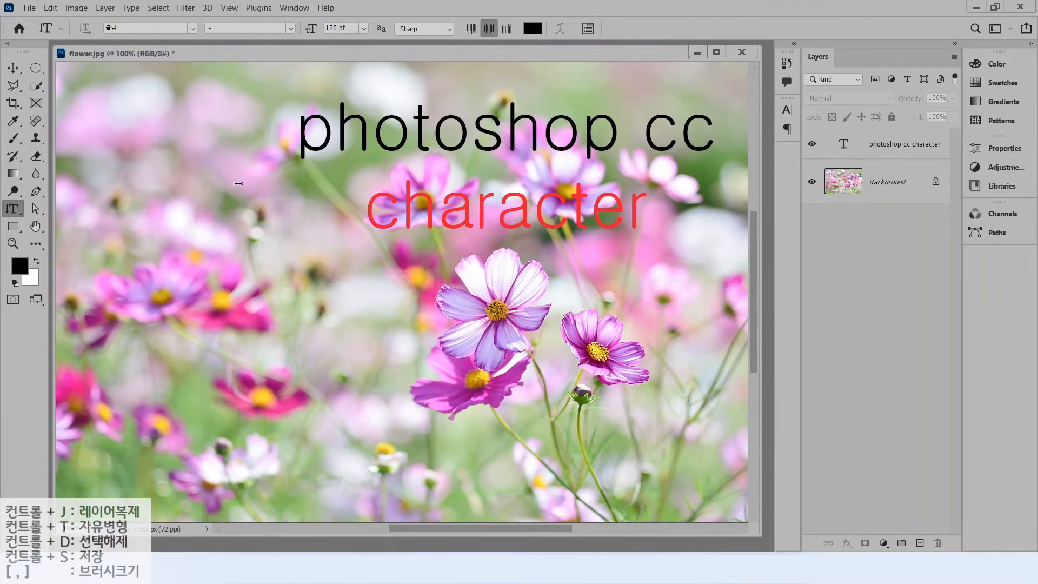
pyautogui.click(254, 188)
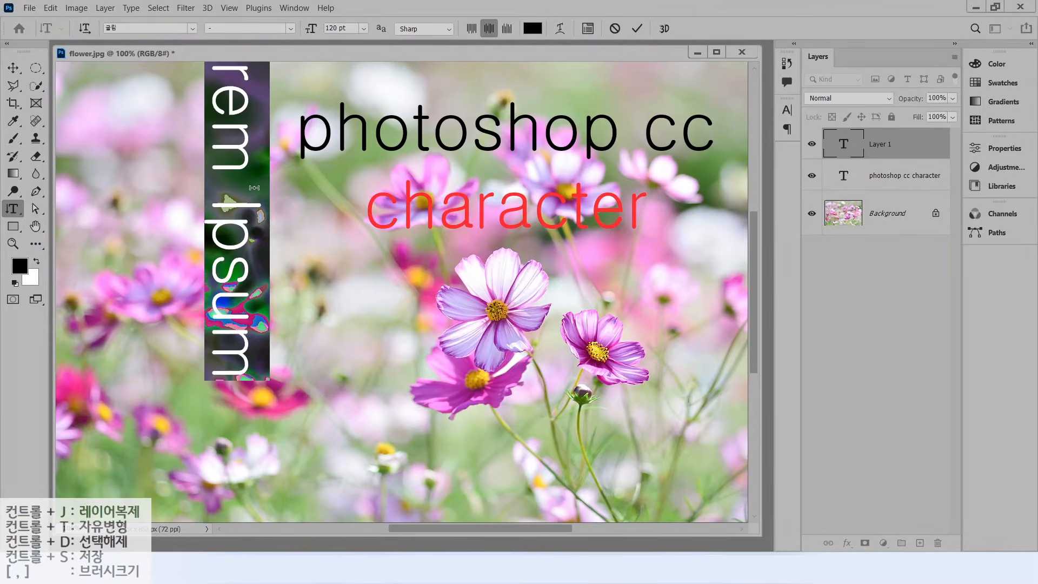
pyautogui.click(472, 29)
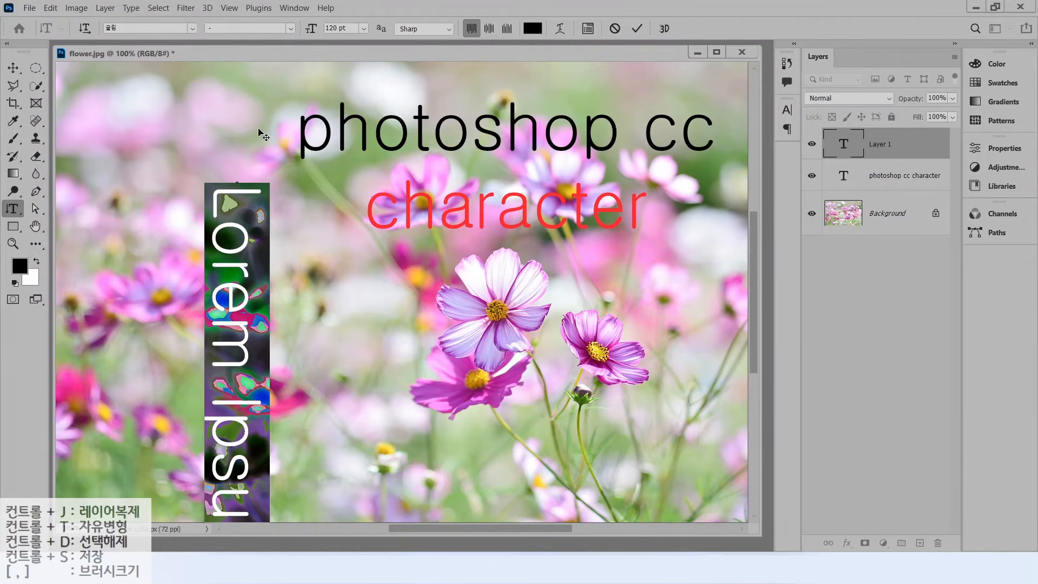
# - Enter 포토샵cc and 123456 as two vertical lines and commit the text
pyautogui.write('포토샵cc')
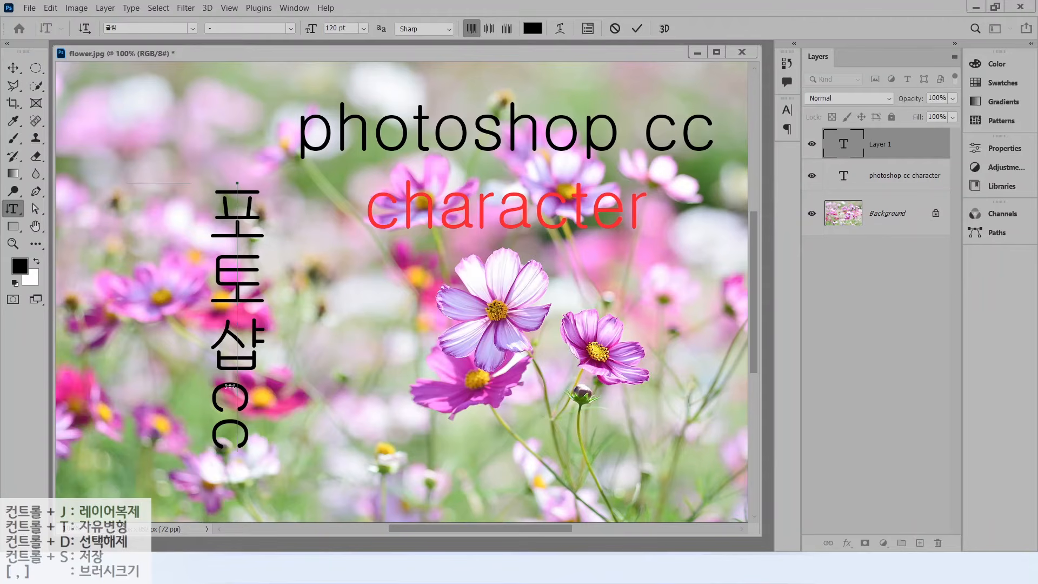
pyautogui.press('Return')
pyautogui.write('1234')
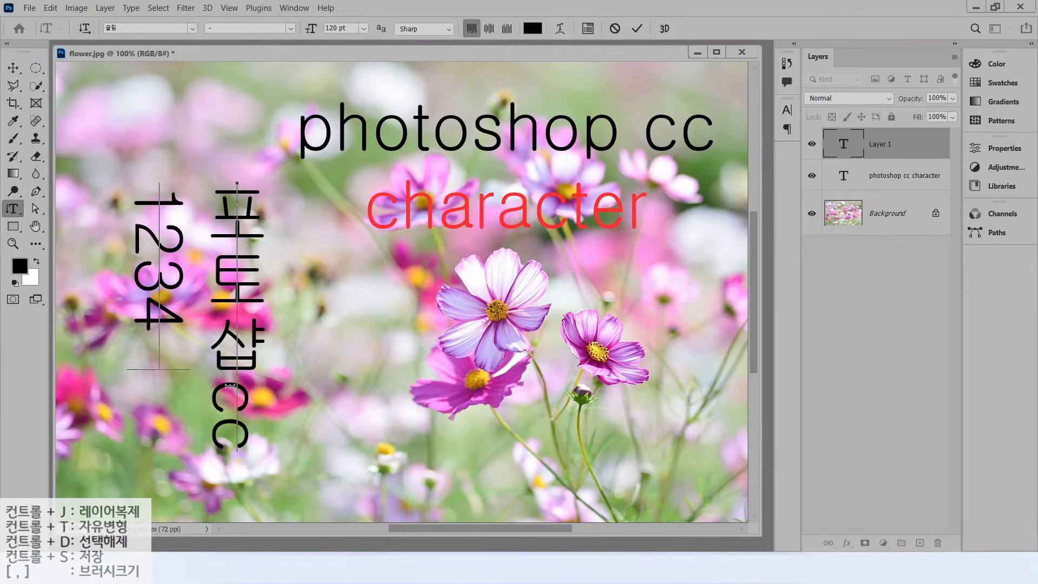
pyautogui.write('56')
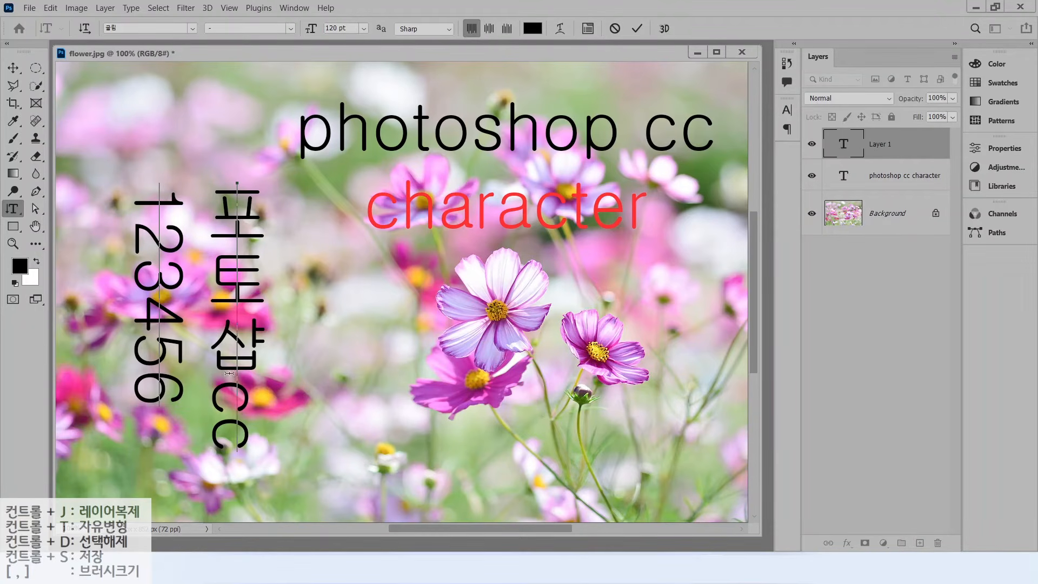
pyautogui.click(76, 187)
# - Apply Standard Vertical Roman Alignment to the vertical 포토샵cc 123456 text layer
pyautogui.hotkey('alt', '2')
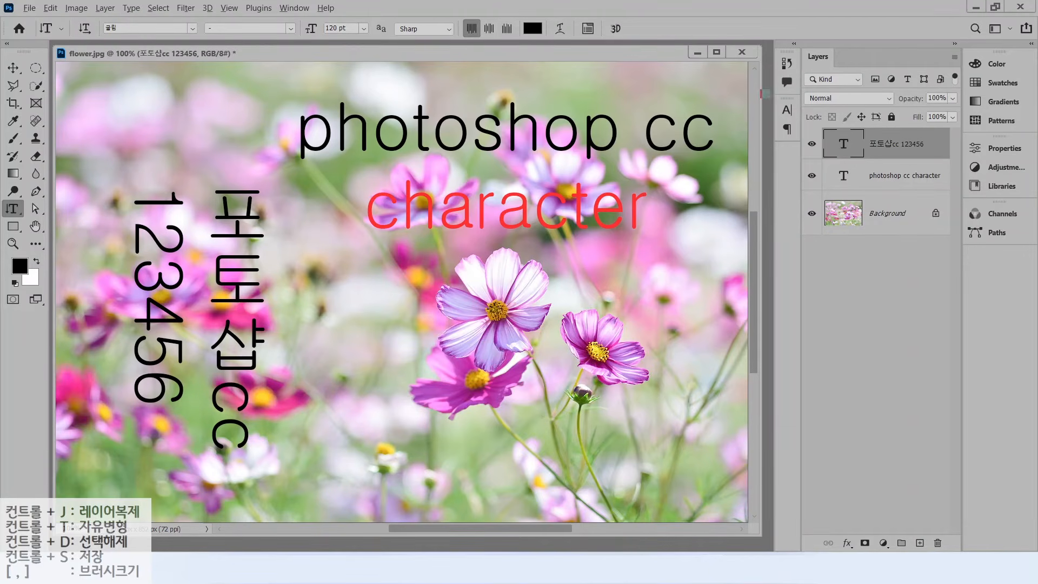
pyautogui.moveTo(761, 91); pyautogui.dragTo(811, 130)
pyautogui.press('Escape')
pyautogui.click(788, 109)
pyautogui.hotkey('alt', '2')
pyautogui.moveTo(775, 114)
pyautogui.mouseDown()
pyautogui.moveTo(737, 98)
pyautogui.moveTo(772, 85)
pyautogui.moveTo(788, 110)
pyautogui.mouseUp()
pyautogui.moveTo(810, 68); pyautogui.dragTo(778, 93)
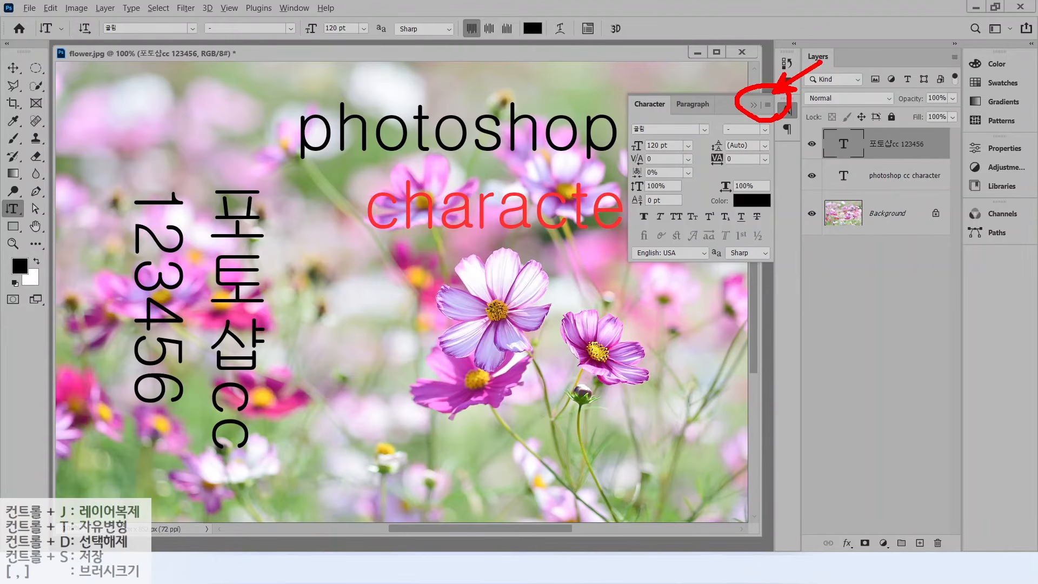
pyautogui.click(767, 104)
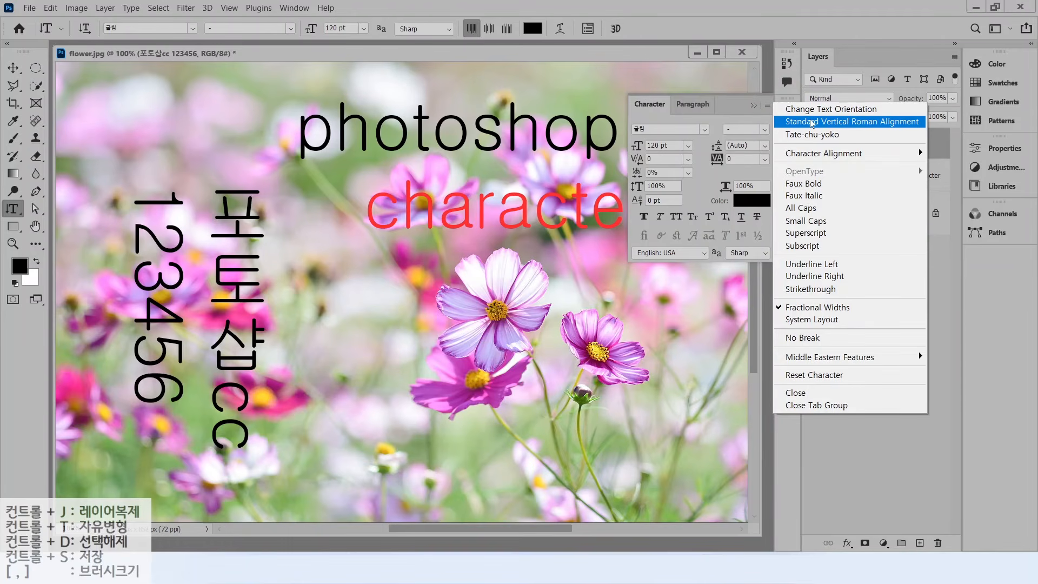
pyautogui.click(812, 122)
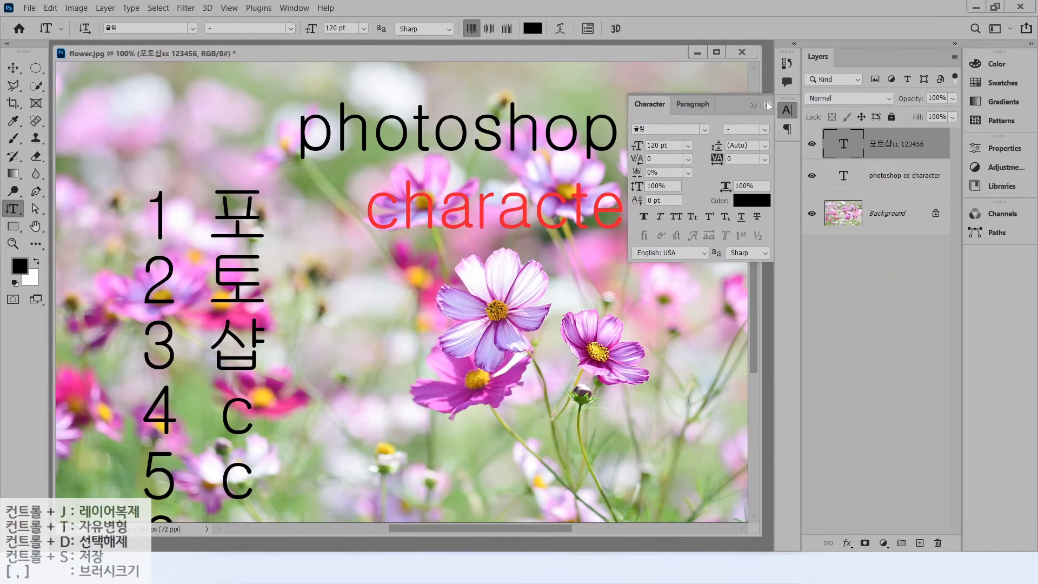
pyautogui.click(769, 106)
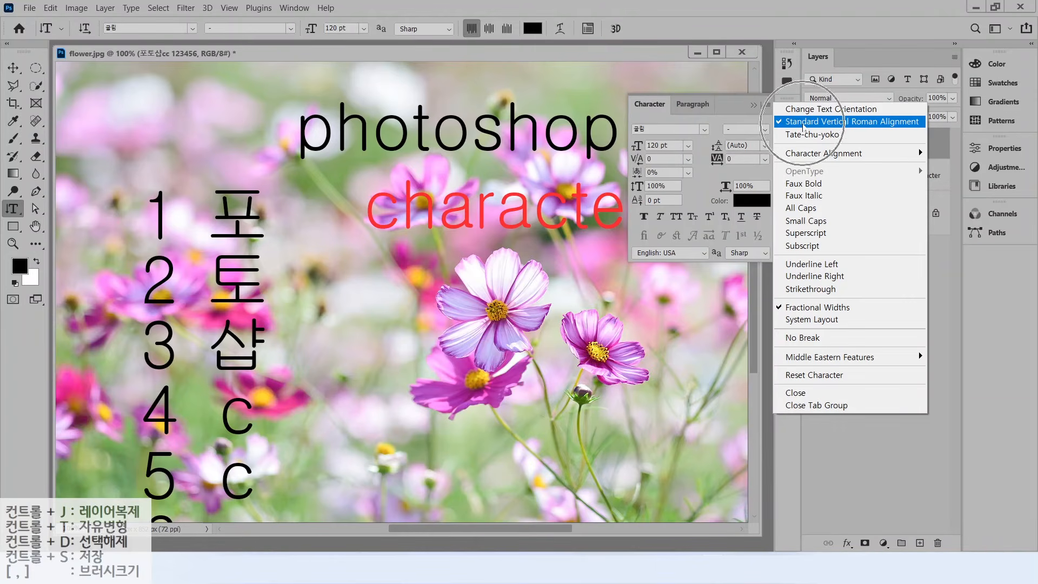
pyautogui.click(768, 106)
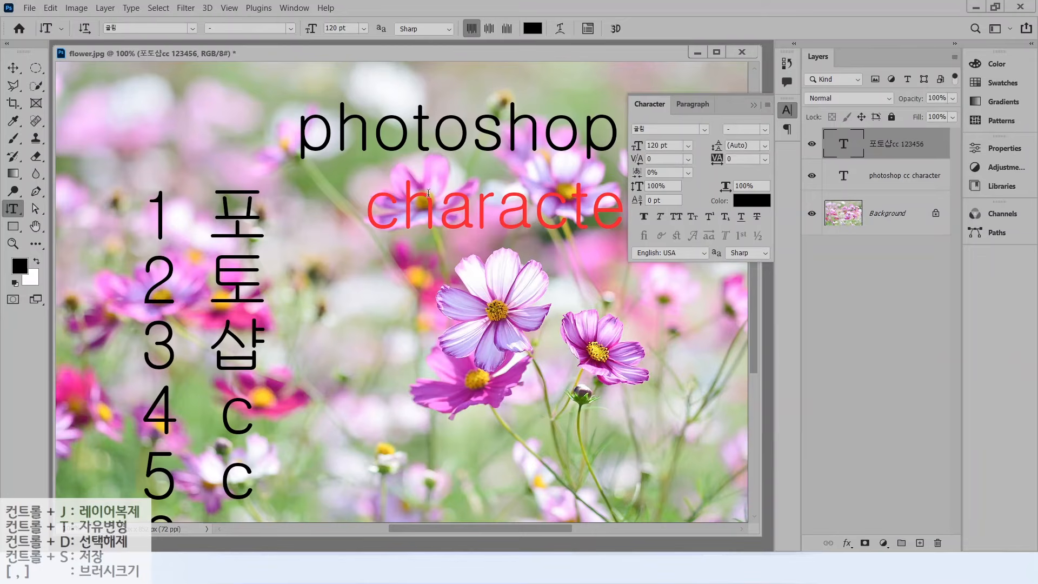
# - Move the vertical 포토샵cc 123456 text up and left until all its characters fit within the visible image
pyautogui.click(14, 68)
pyautogui.moveTo(232, 295); pyautogui.dragTo(201, 216)
pyautogui.click(701, 5)
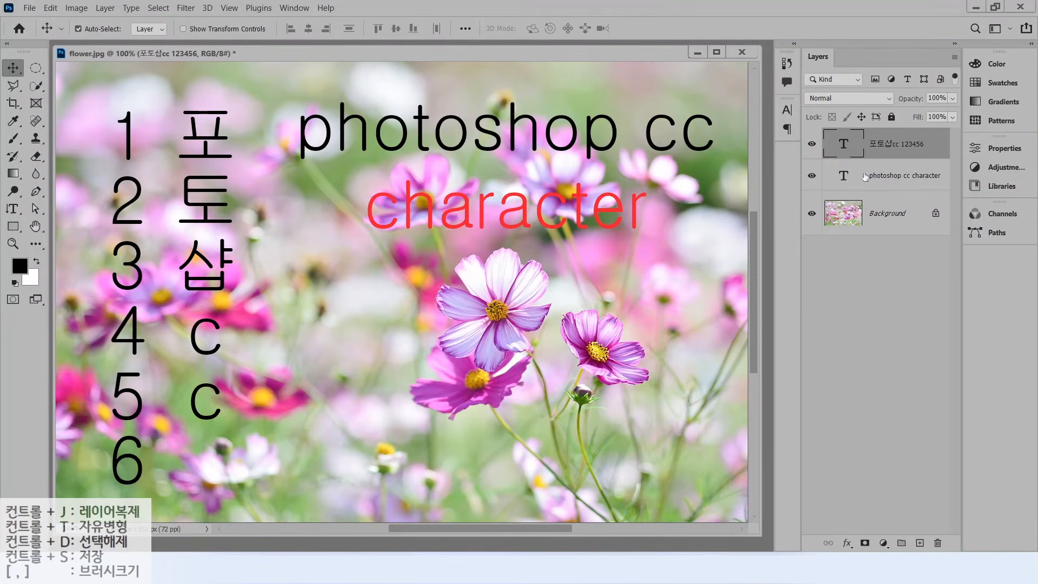
# - Select the photoshop cc character text layer and activate the Horizontal Type tool
pyautogui.click(898, 176)
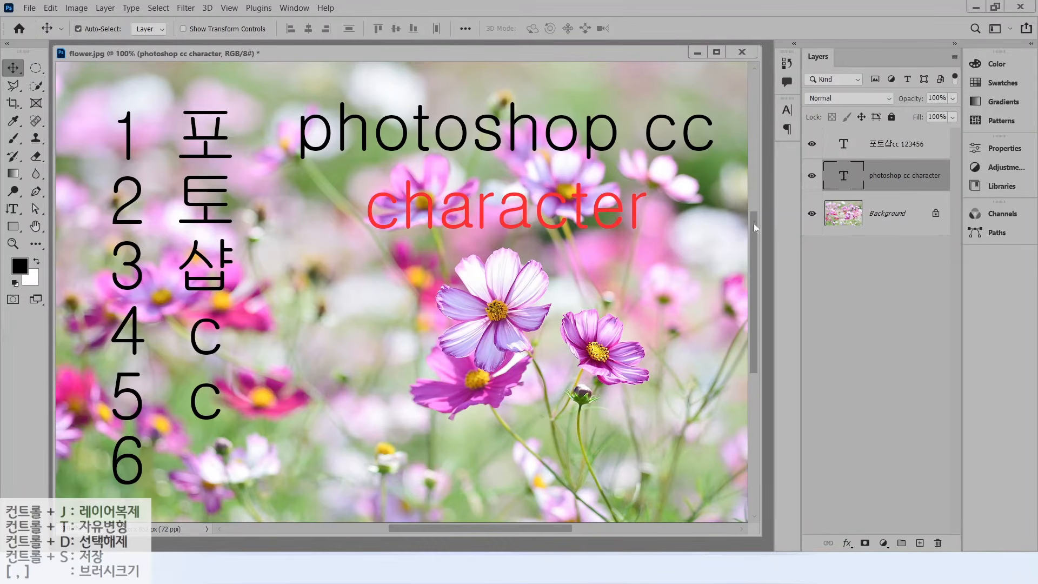
pyautogui.moveTo(300, 89); pyautogui.dragTo(724, 249)
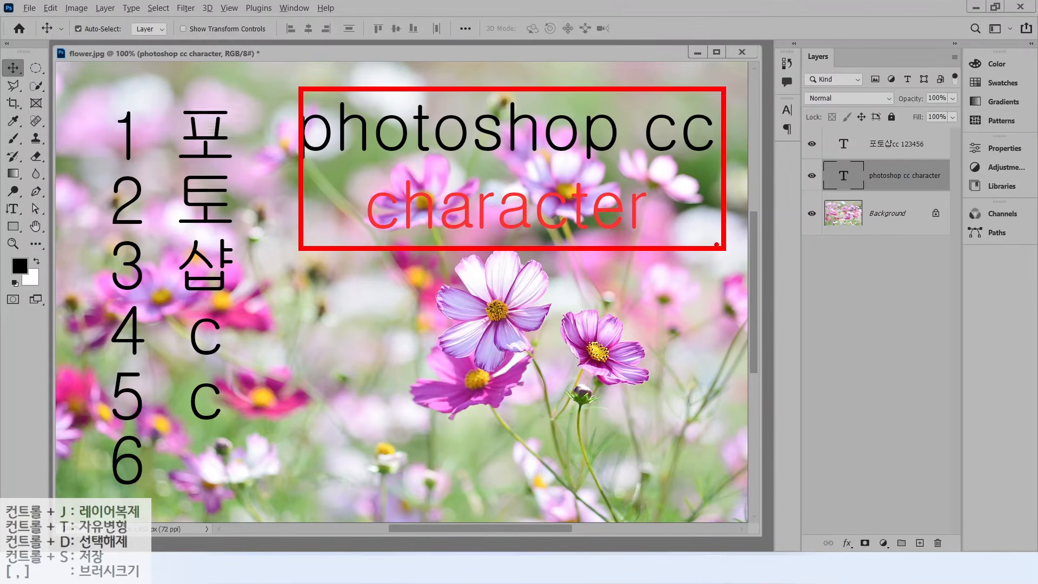
pyautogui.press('Escape')
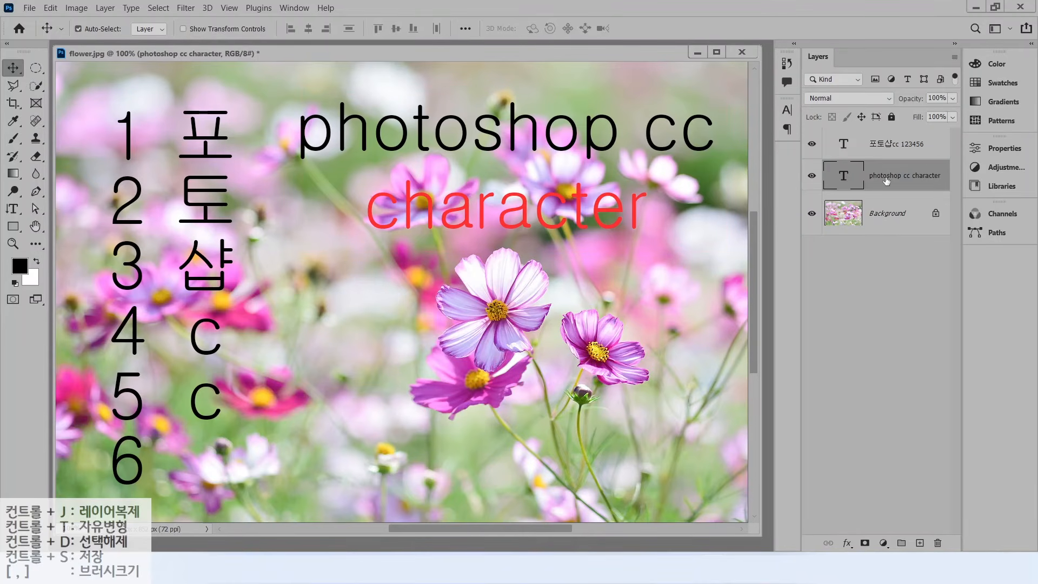
pyautogui.moveTo(821, 150); pyautogui.dragTo(941, 197)
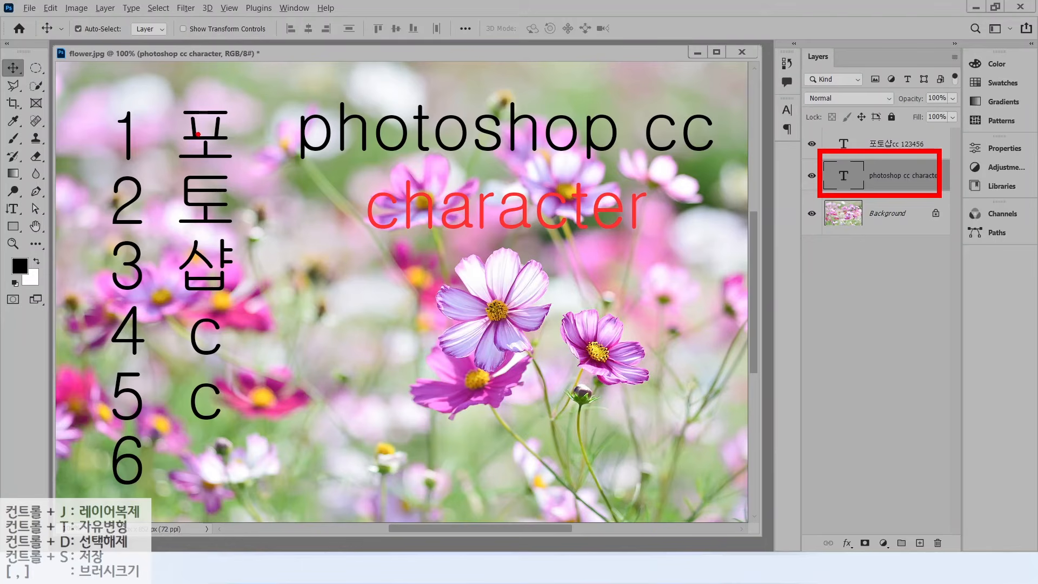
pyautogui.press('Escape')
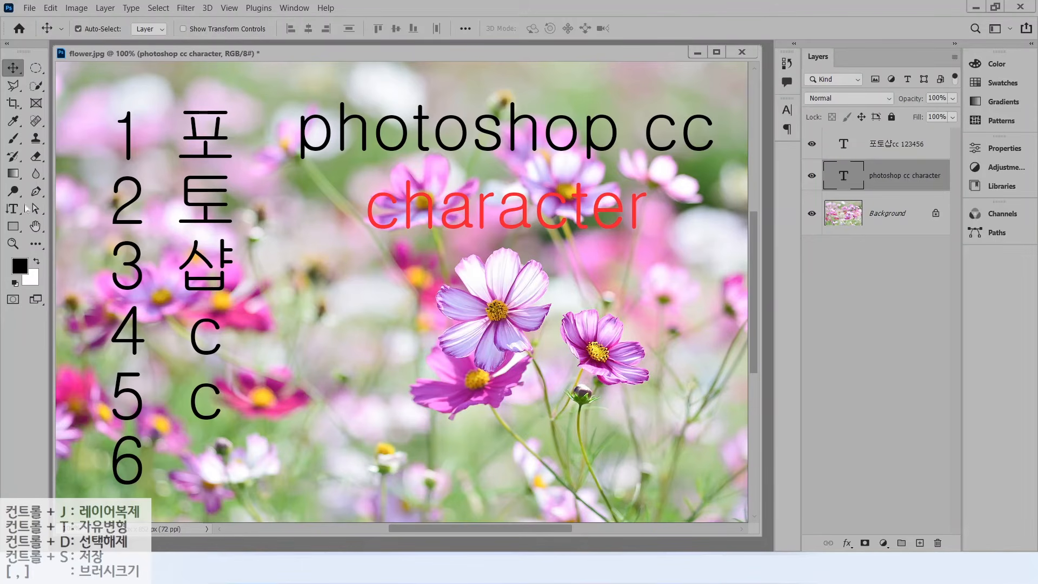
pyautogui.moveTo(16, 210); pyautogui.dragTo(35, 207)
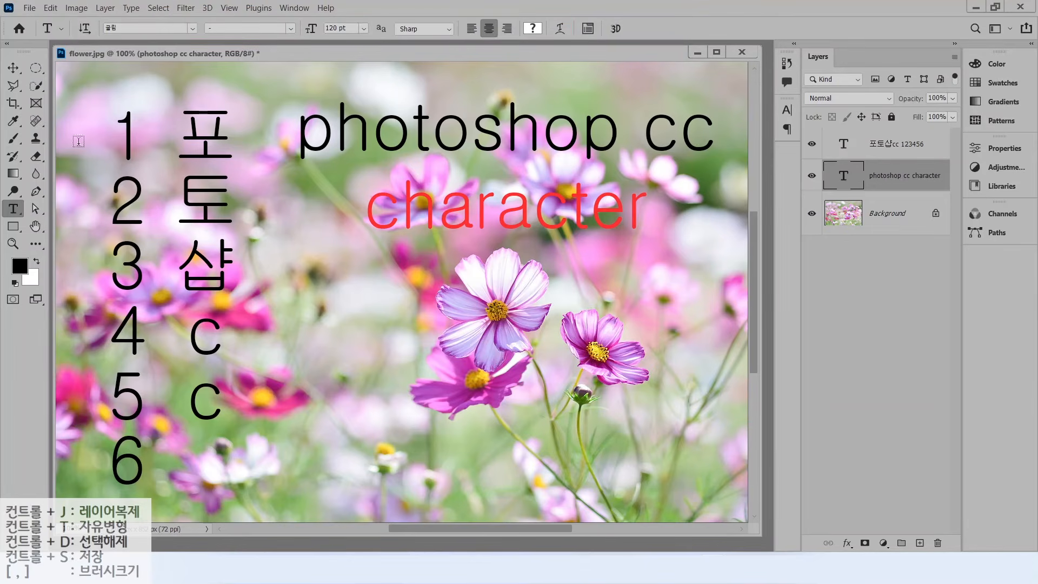
# - Try an Arc text warp with a +50% bend on the layer in horizontal and vertical orientation, and cancel it
pyautogui.click(561, 29)
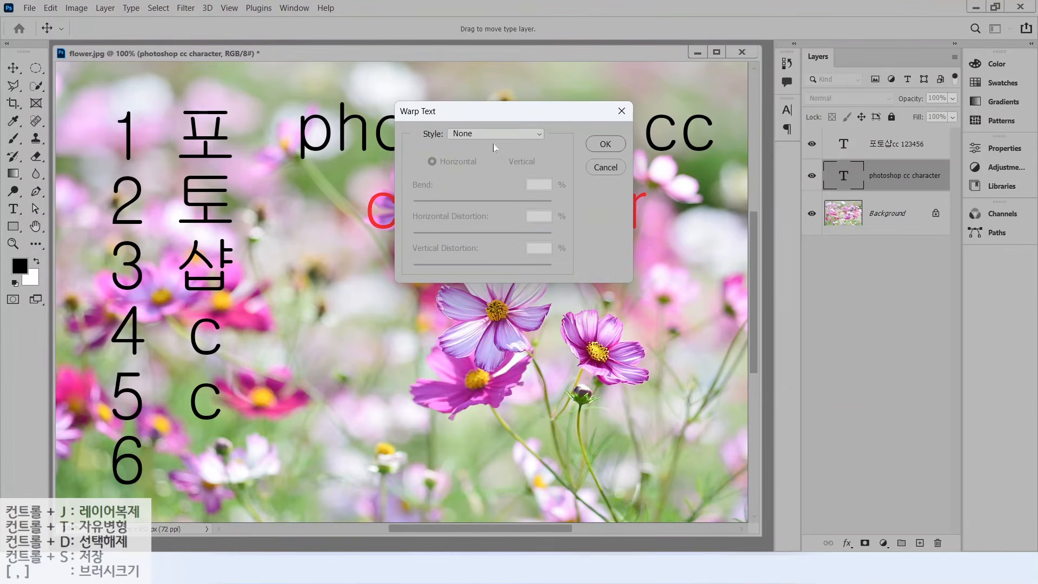
pyautogui.moveTo(478, 118); pyautogui.dragTo(734, 106)
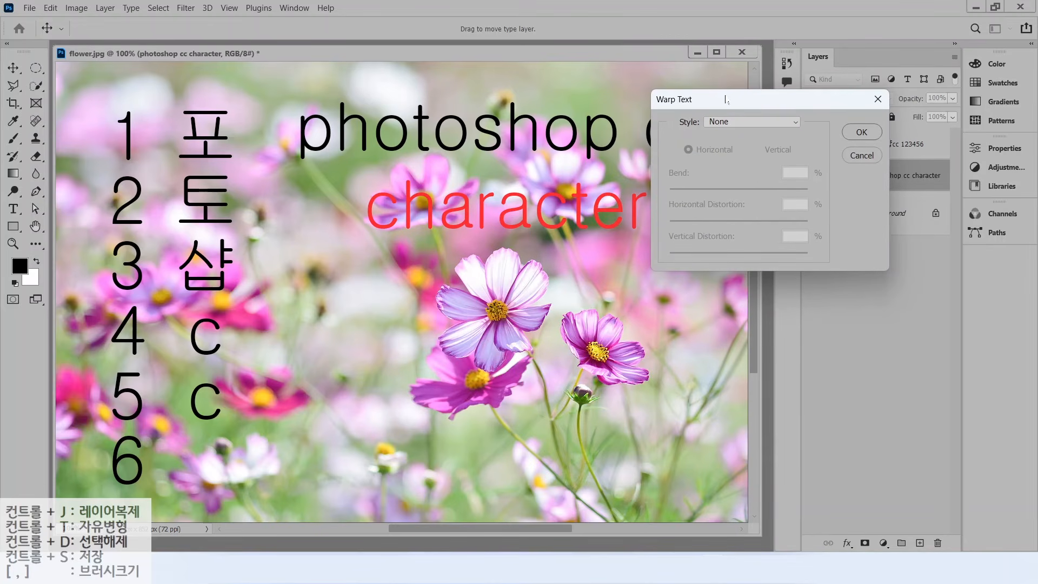
pyautogui.click(764, 122)
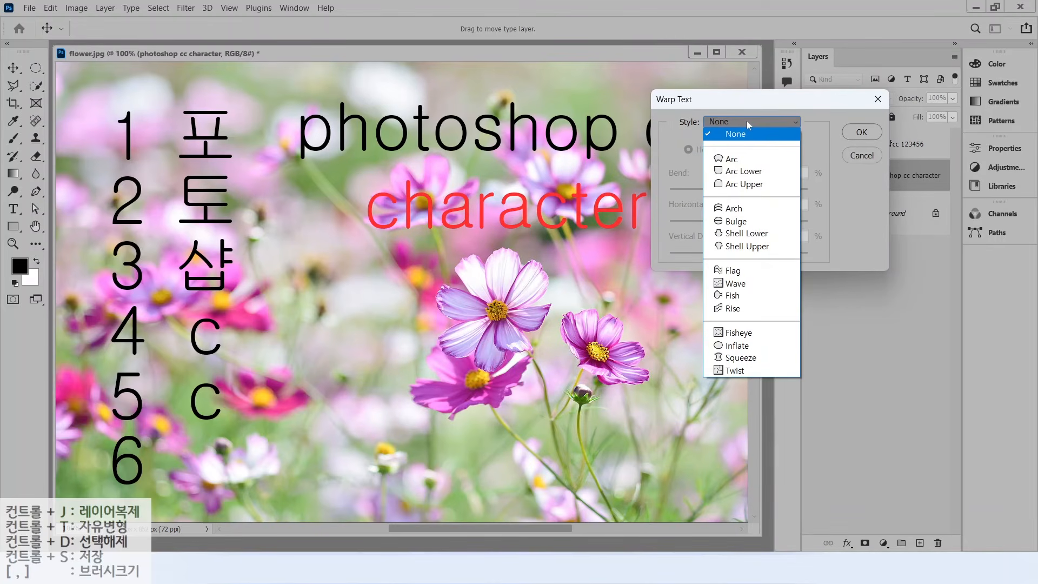
pyautogui.click(734, 160)
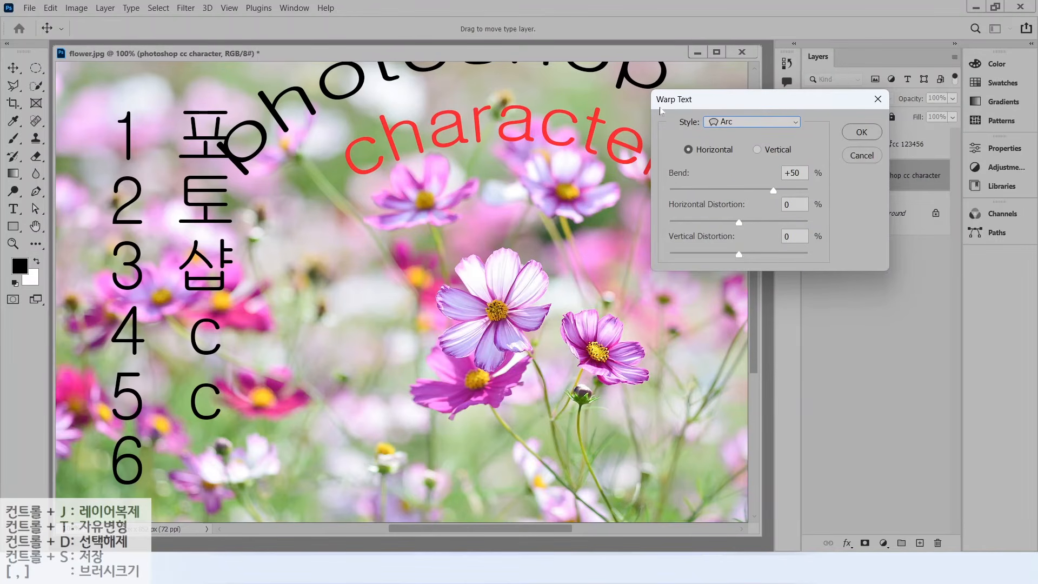
pyautogui.click(757, 150)
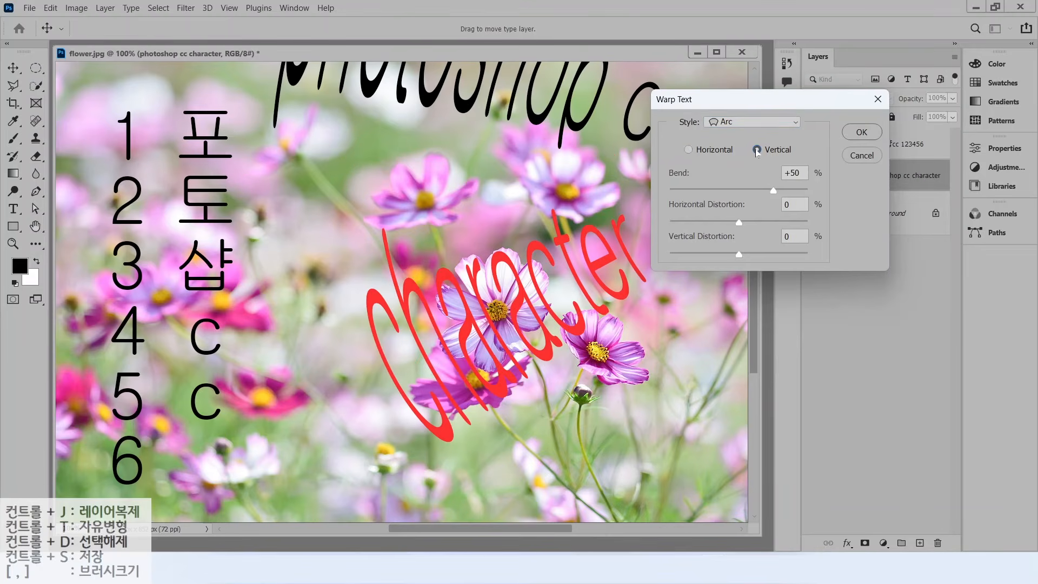
pyautogui.click(695, 152)
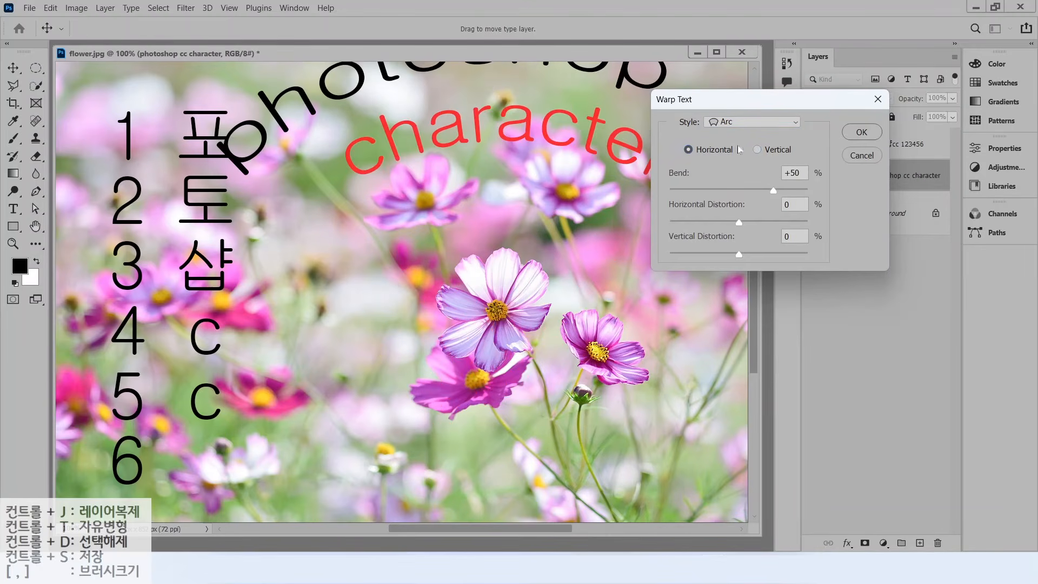
pyautogui.click(758, 151)
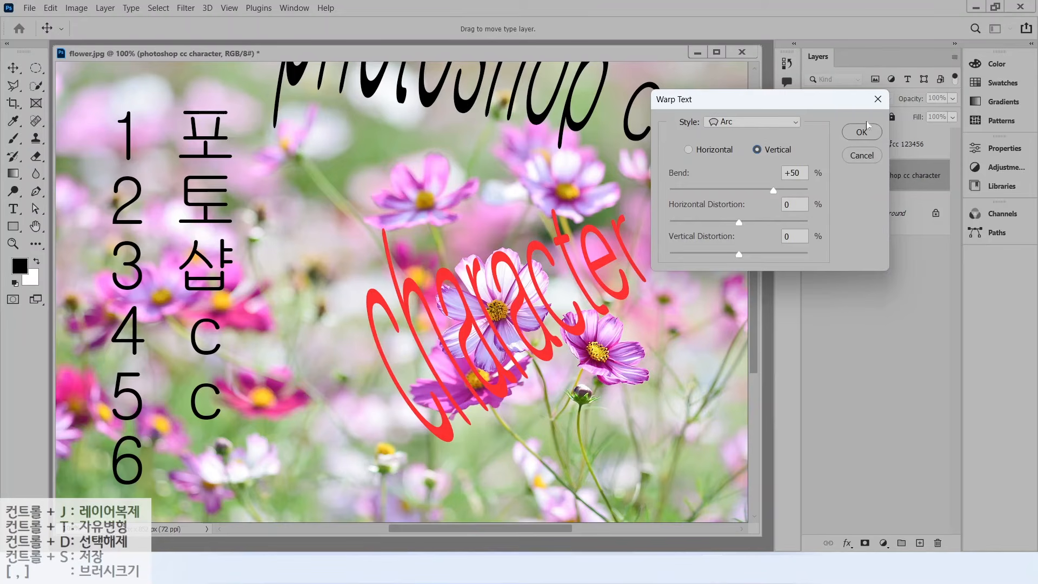
pyautogui.click(878, 99)
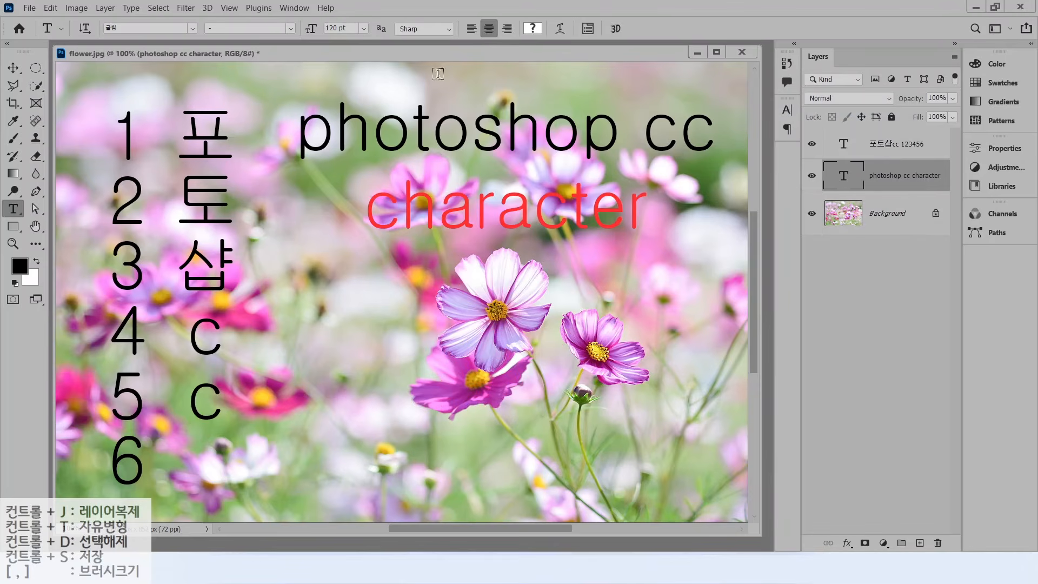
# - Move the photoshop cc character text about 32 px left and 186 px down over the flowers
pyautogui.press('v')
pyautogui.moveTo(397, 103); pyautogui.dragTo(414, 203)
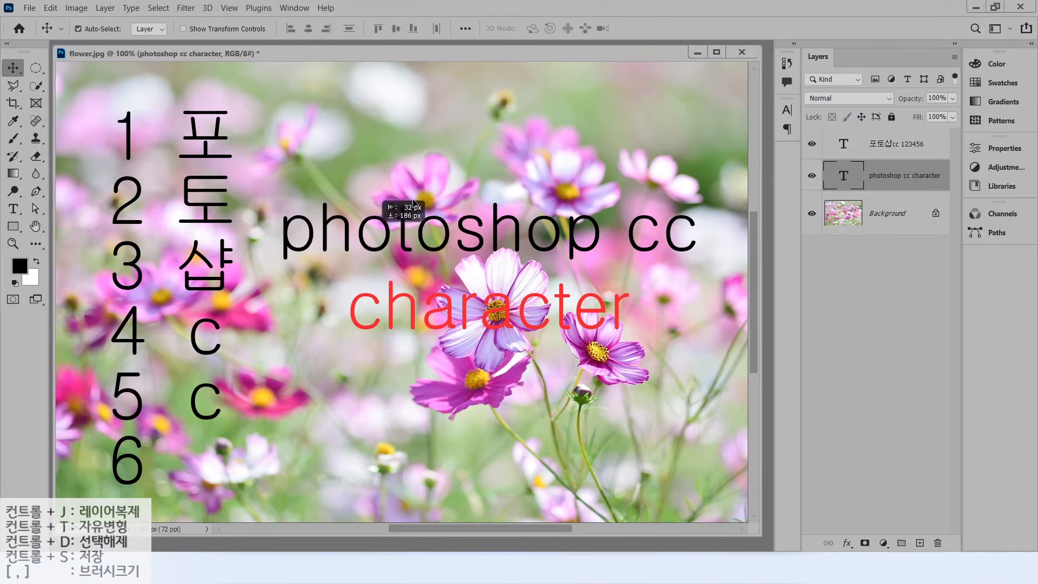
# - Try a horizontal Arc text warp with a +50% bend on the photoshop cc character layer using the Horizontal Type tool
pyautogui.click(13, 208)
pyautogui.click(561, 28)
pyautogui.moveTo(740, 98); pyautogui.dragTo(791, 147)
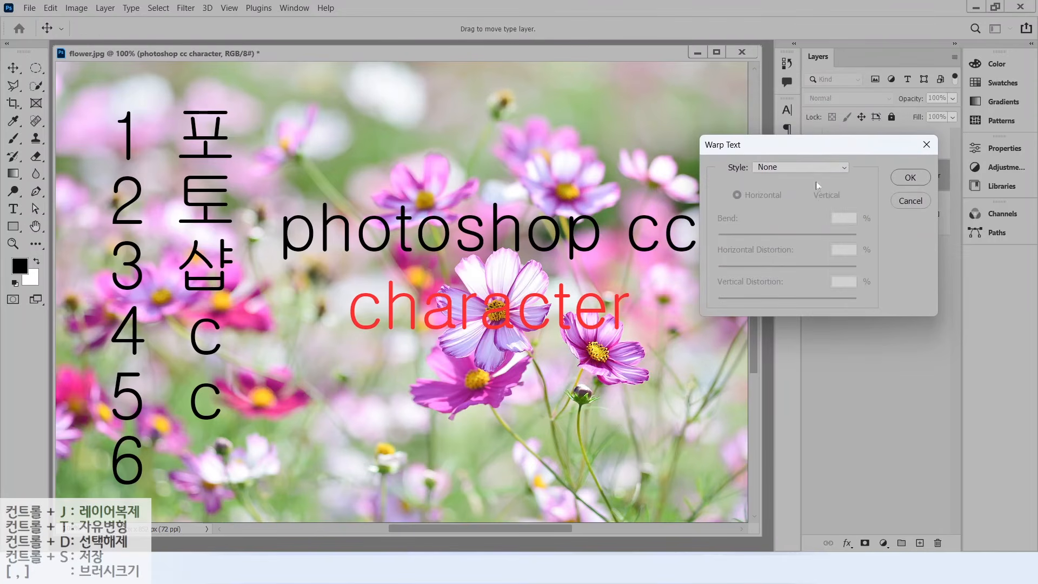
pyautogui.click(814, 167)
pyautogui.click(784, 206)
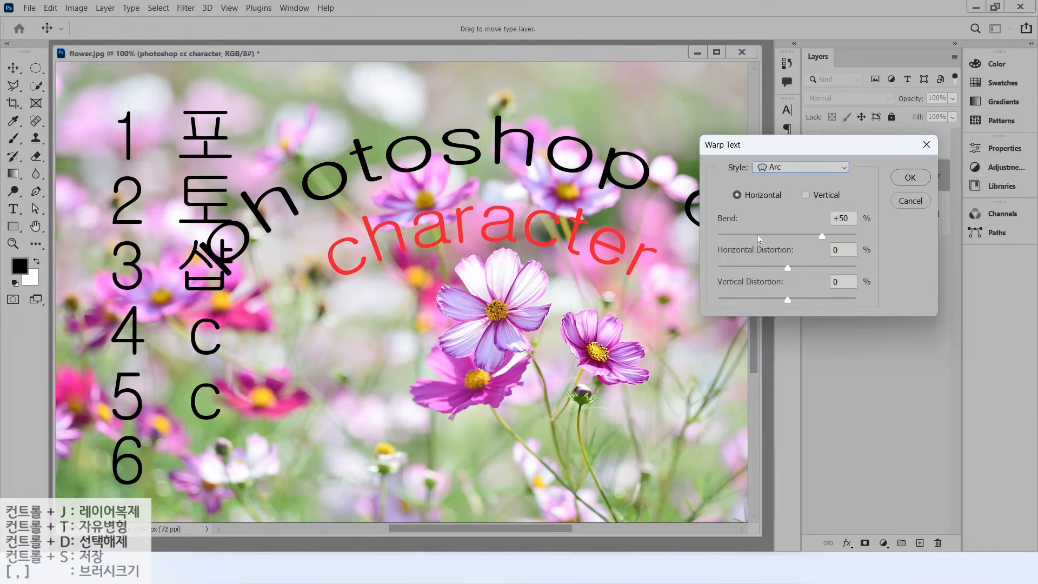
pyautogui.hotkey('alt', '2')
pyautogui.moveTo(856, 233)
pyautogui.mouseDown()
pyautogui.moveTo(866, 196)
pyautogui.moveTo(858, 234)
pyautogui.mouseUp()
pyautogui.moveTo(283, 153)
pyautogui.mouseDown()
pyautogui.moveTo(346, 109)
pyautogui.moveTo(590, 105)
pyautogui.moveTo(618, 124)
pyautogui.moveTo(617, 99)
pyautogui.moveTo(620, 107)
pyautogui.moveTo(590, 129)
pyautogui.mouseUp()
pyautogui.press('Escape')
# - Set the Arc warp's bend to -50% and both its horizontal and vertical distortion to -1%
pyautogui.moveTo(823, 239); pyautogui.dragTo(753, 239)
pyautogui.press('alt')
pyautogui.moveTo(353, 188)
pyautogui.mouseDown()
pyautogui.moveTo(509, 249)
pyautogui.moveTo(619, 196)
pyautogui.moveTo(616, 218)
pyautogui.mouseUp()
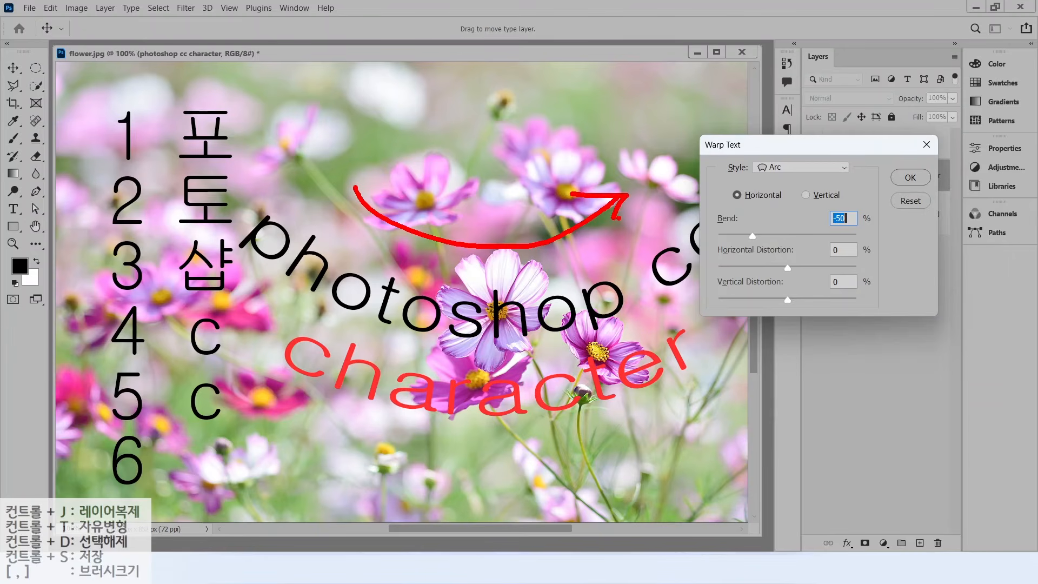
pyautogui.press('Escape')
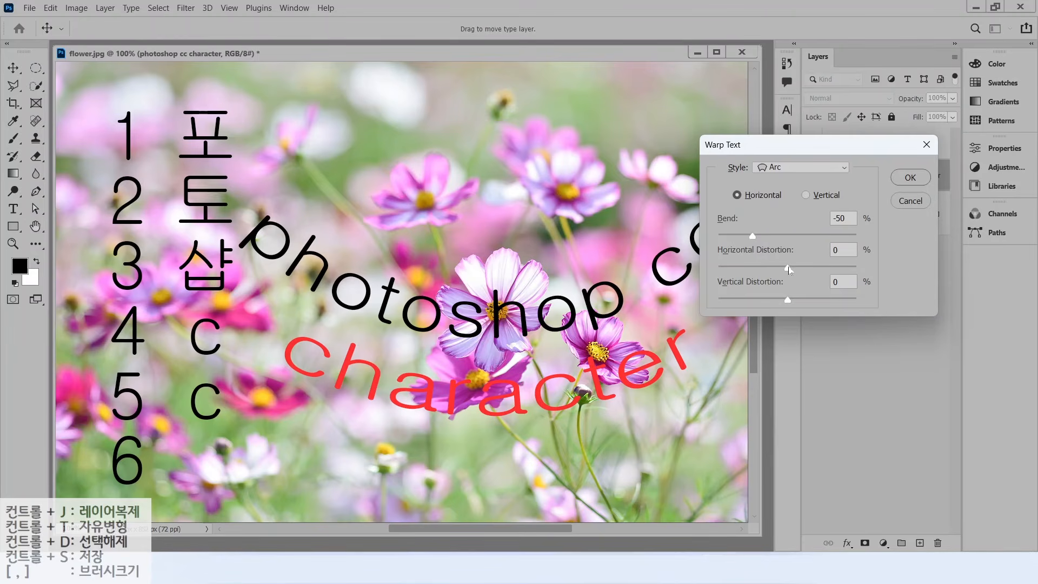
pyautogui.moveTo(790, 272); pyautogui.dragTo(786, 302)
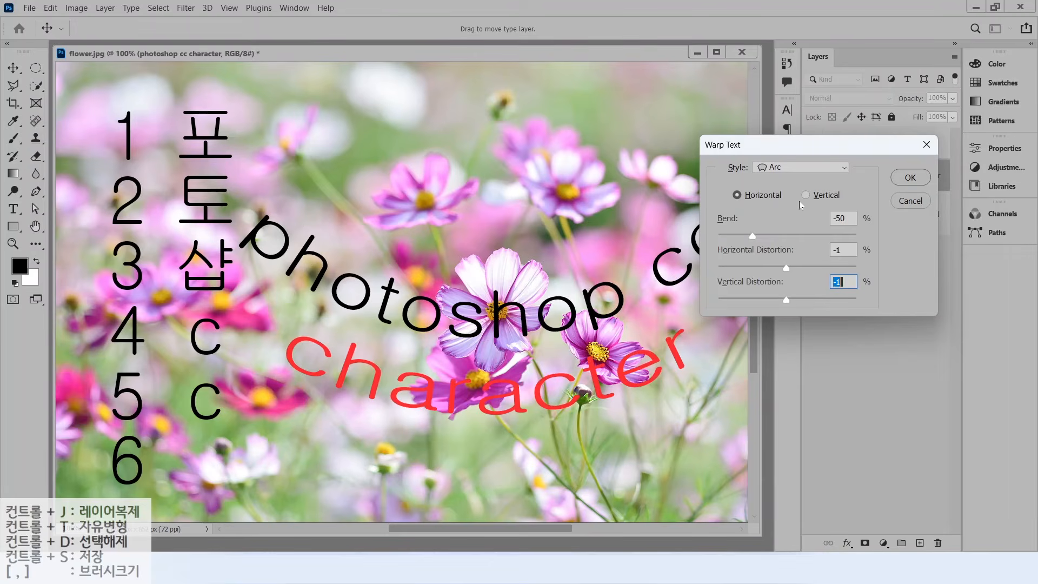
# - Set the text warp's bend to +46% and change its style to Arch
pyautogui.moveTo(752, 237); pyautogui.dragTo(820, 240)
pyautogui.click(793, 168)
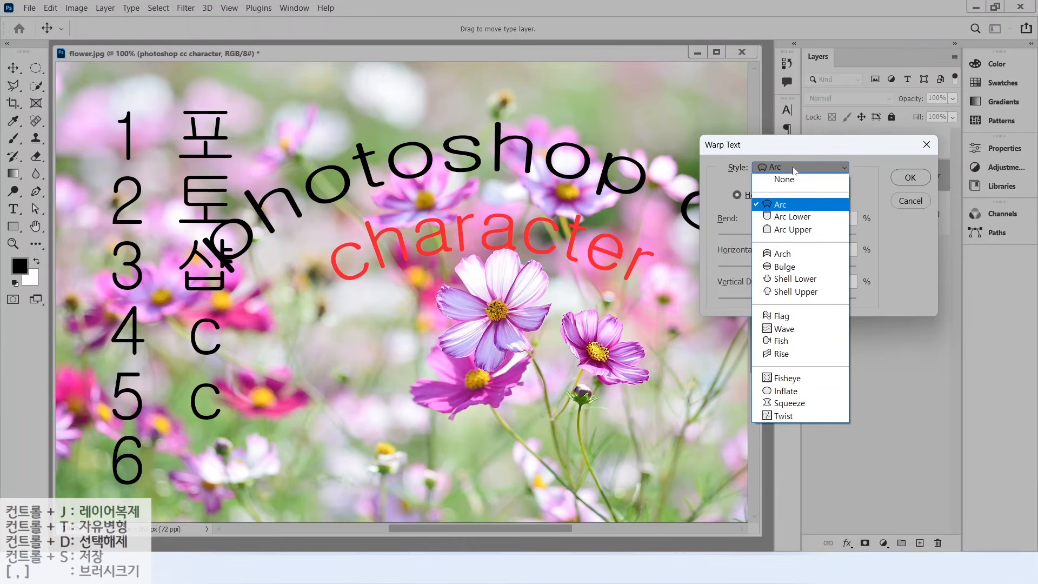
pyautogui.click(786, 258)
pyautogui.moveTo(311, 185)
pyautogui.mouseDown()
pyautogui.moveTo(321, 166)
pyautogui.moveTo(628, 128)
pyautogui.moveTo(697, 189)
pyautogui.mouseUp()
pyautogui.moveTo(292, 164); pyautogui.dragTo(284, 271)
pyautogui.moveTo(710, 136); pyautogui.dragTo(704, 276)
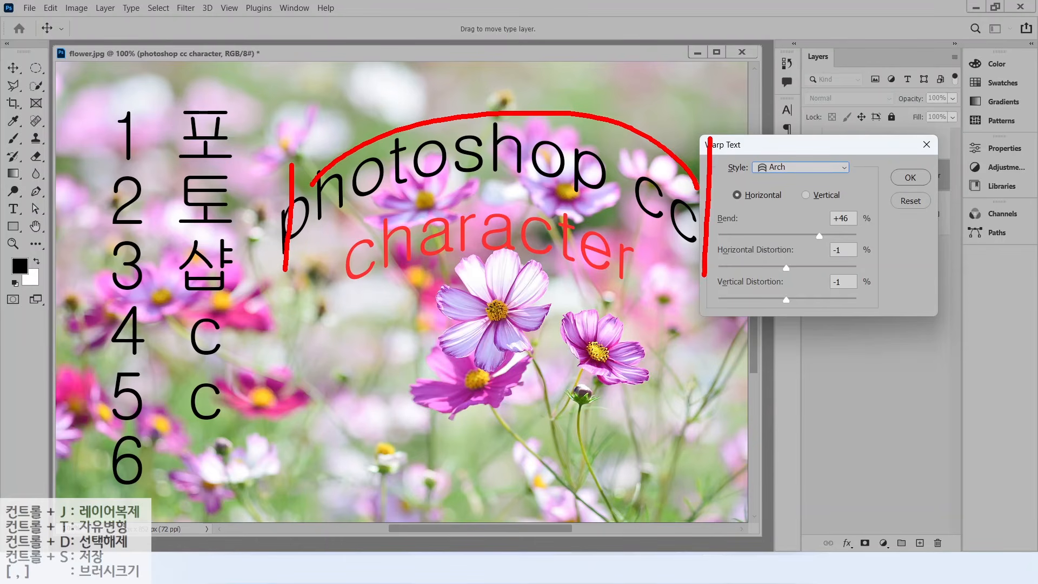
pyautogui.press('Escape')
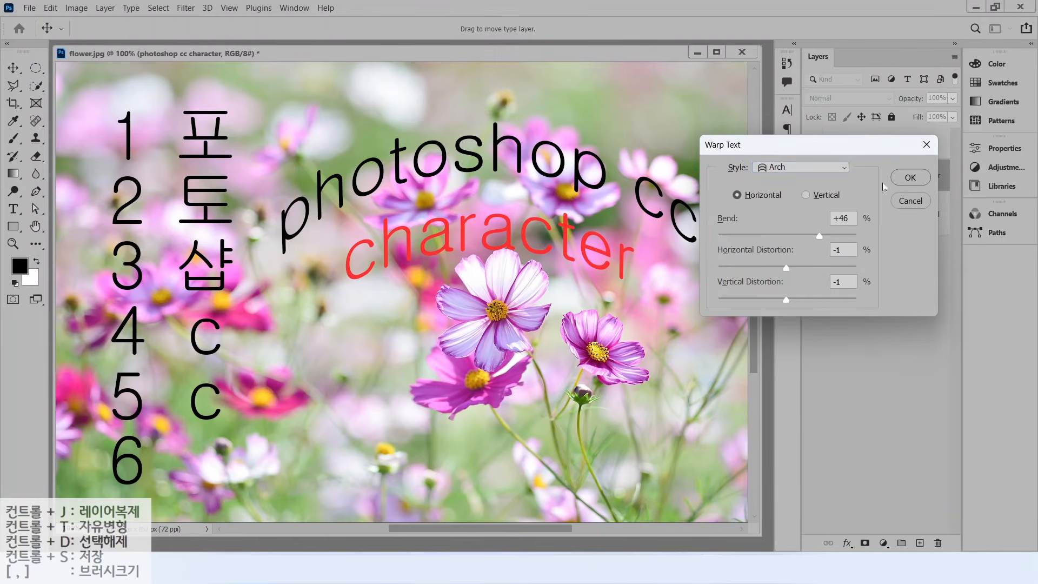
# - Switch the warp style back to Arc to compare its slanted end letters with the Arch shape
pyautogui.click(832, 170)
pyautogui.click(795, 201)
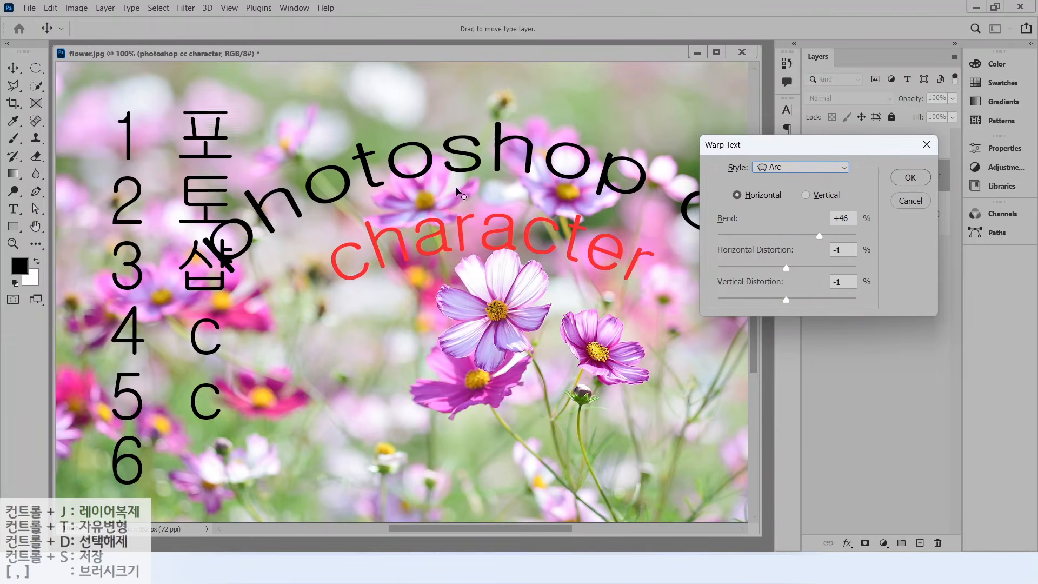
pyautogui.hotkey('ctrl', '2')
pyautogui.moveTo(189, 206); pyautogui.dragTo(273, 296)
pyautogui.moveTo(782, 185); pyautogui.dragTo(669, 287)
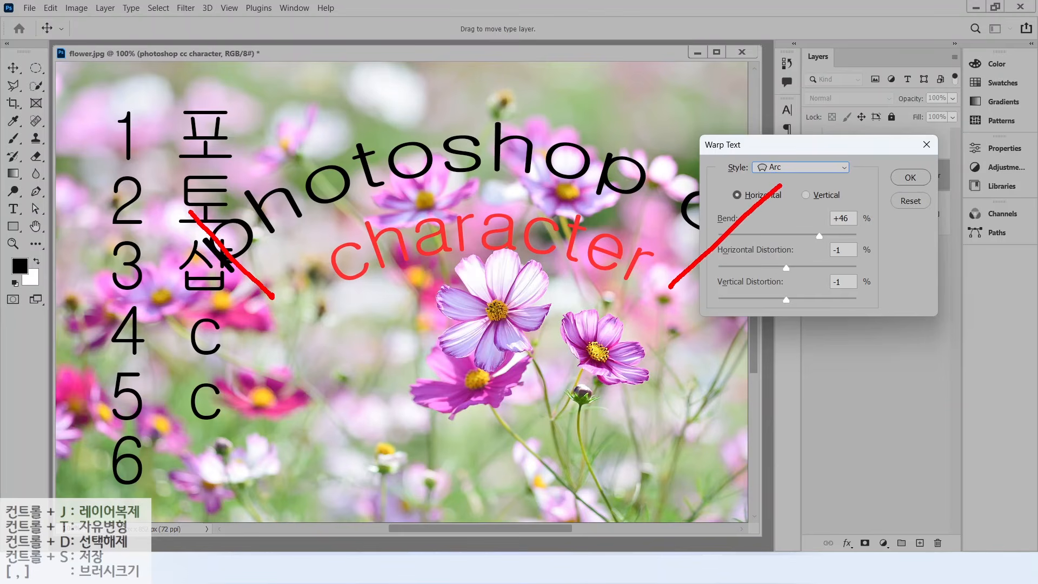
pyautogui.moveTo(685, 127); pyautogui.dragTo(676, 258)
pyautogui.moveTo(283, 142); pyautogui.dragTo(267, 268)
pyautogui.press('Escape')
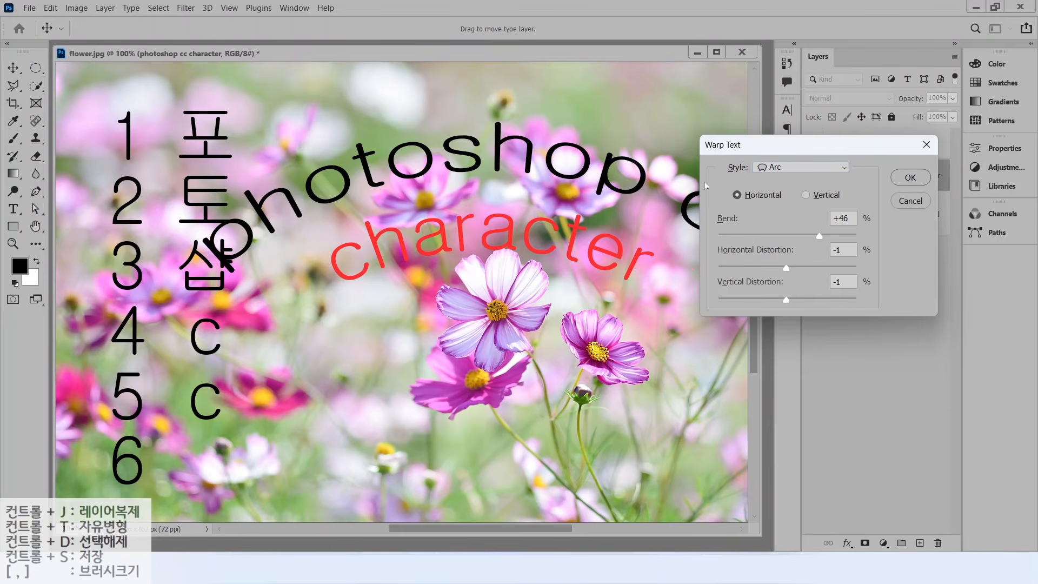
# - Try the Flag warp style on the photoshop cc character text, followed by the Wave style with a +73% bend
pyautogui.click(798, 169)
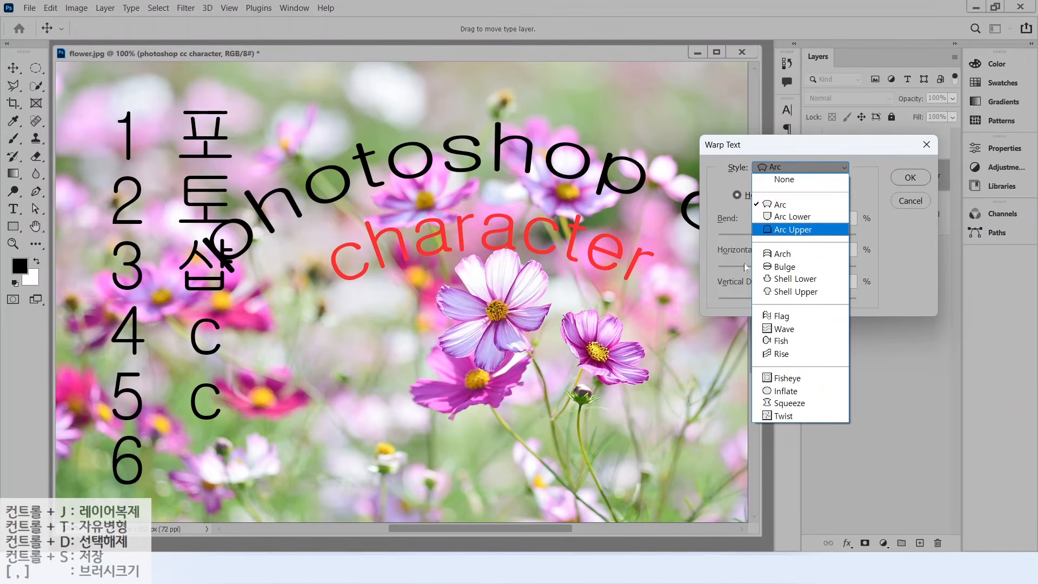
pyautogui.click(789, 316)
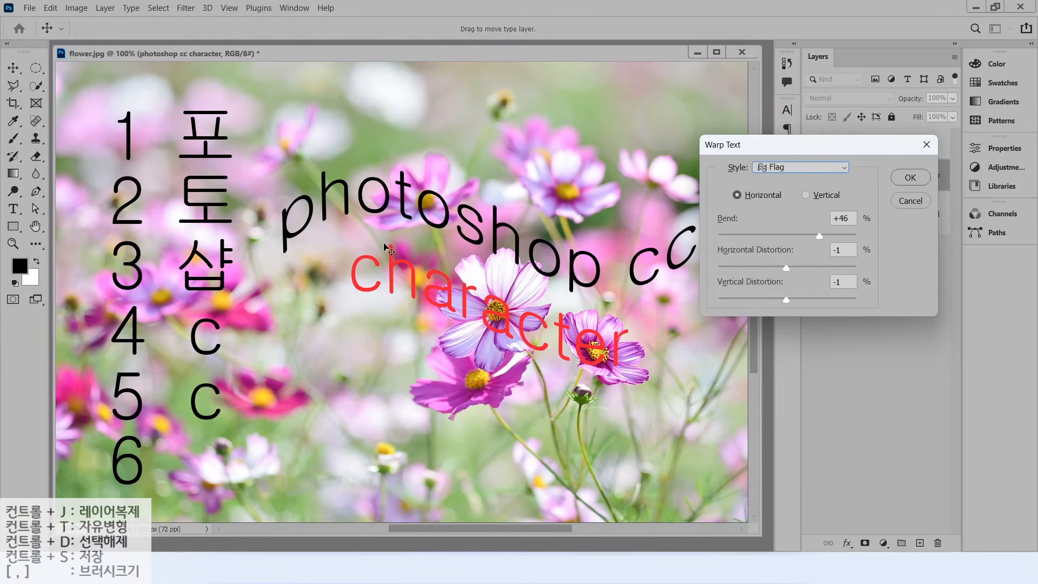
pyautogui.click(773, 168)
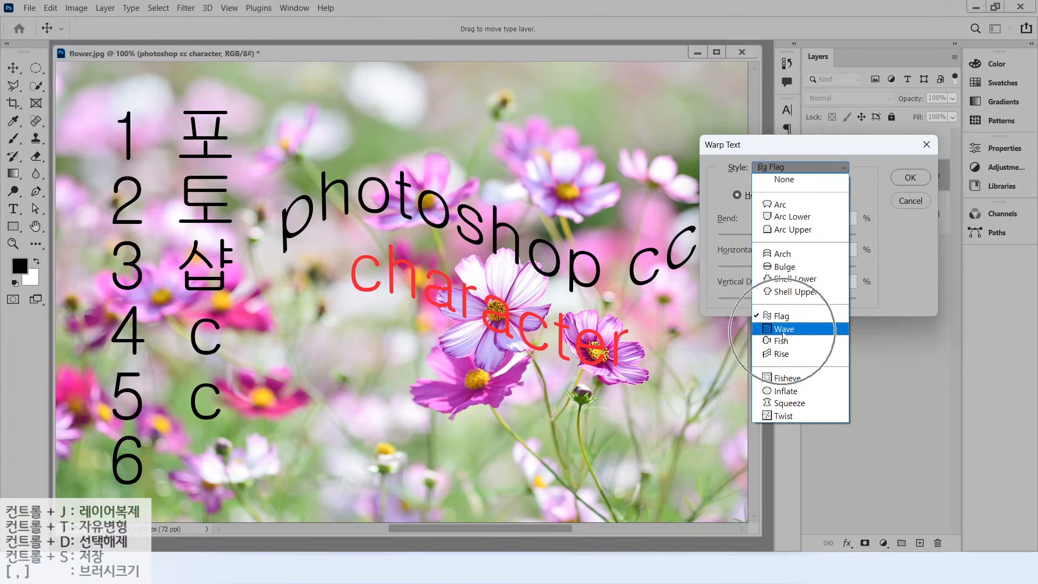
pyautogui.click(783, 330)
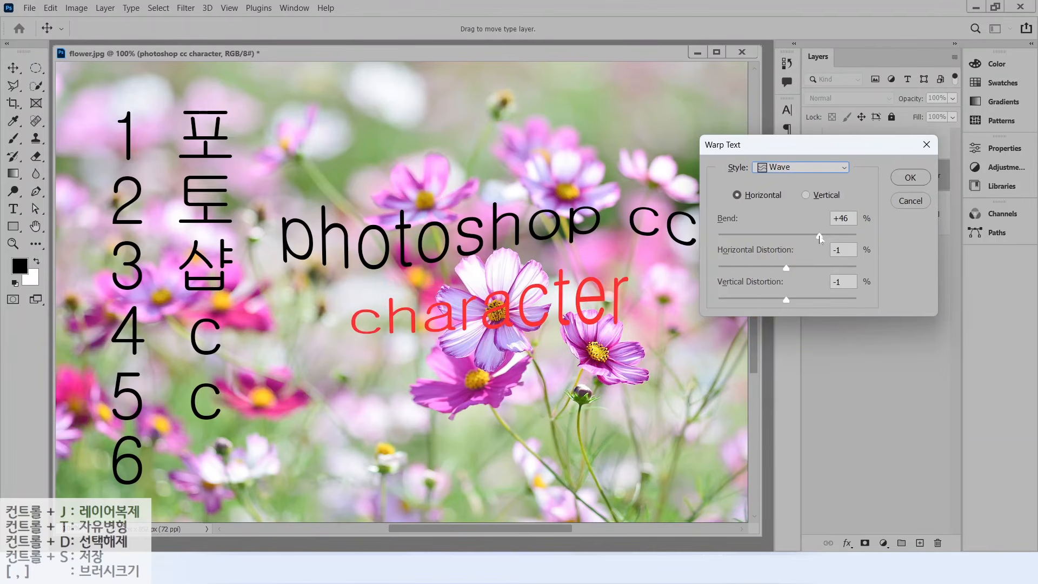
pyautogui.moveTo(835, 239); pyautogui.dragTo(838, 239)
pyautogui.moveTo(797, 151); pyautogui.dragTo(864, 142)
pyautogui.hotkey('alt', '2')
pyautogui.moveTo(276, 191)
pyautogui.mouseDown()
pyautogui.moveTo(622, 326)
pyautogui.moveTo(704, 326)
pyautogui.mouseUp()
pyautogui.moveTo(282, 251)
pyautogui.mouseDown()
pyautogui.moveTo(313, 288)
pyautogui.moveTo(455, 285)
pyautogui.moveTo(573, 246)
pyautogui.moveTo(659, 249)
pyautogui.moveTo(699, 269)
pyautogui.mouseUp()
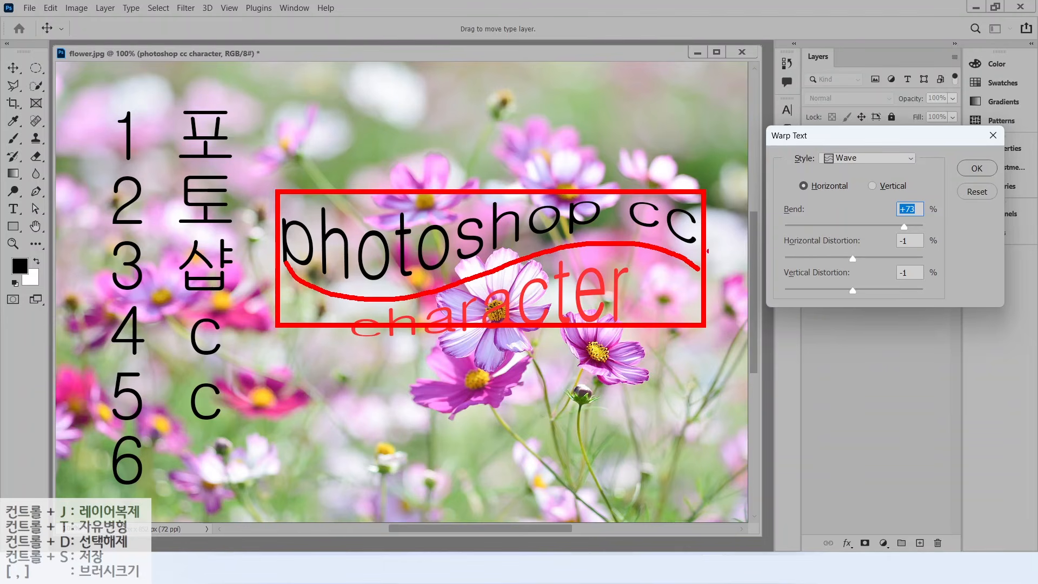
pyautogui.press('Escape')
# - Change the text warp style to Rise and set its bend to +30%
pyautogui.click(865, 157)
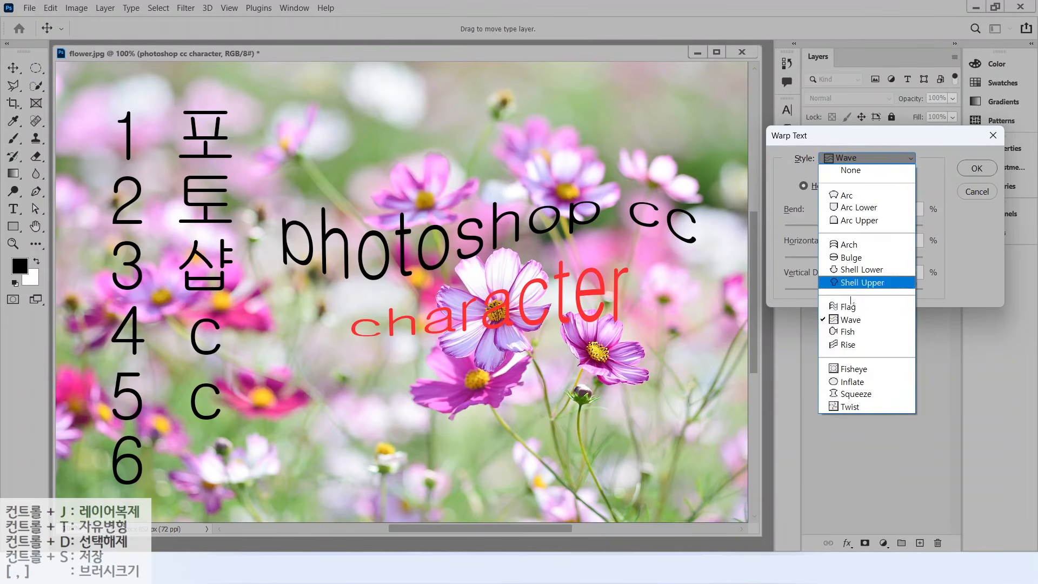
pyautogui.click(847, 347)
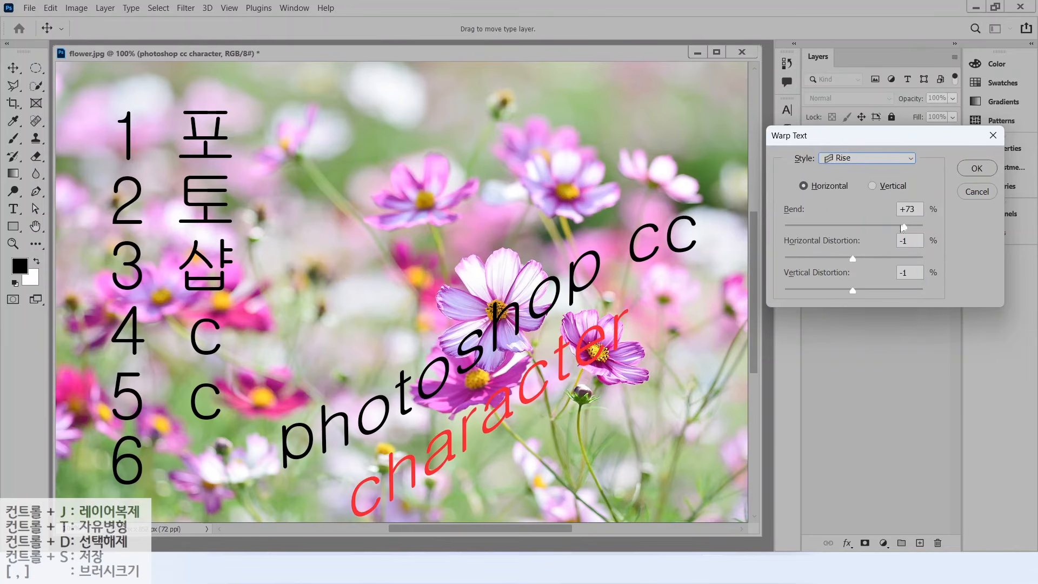
pyautogui.moveTo(875, 229); pyautogui.dragTo(873, 229)
pyautogui.press('alt')
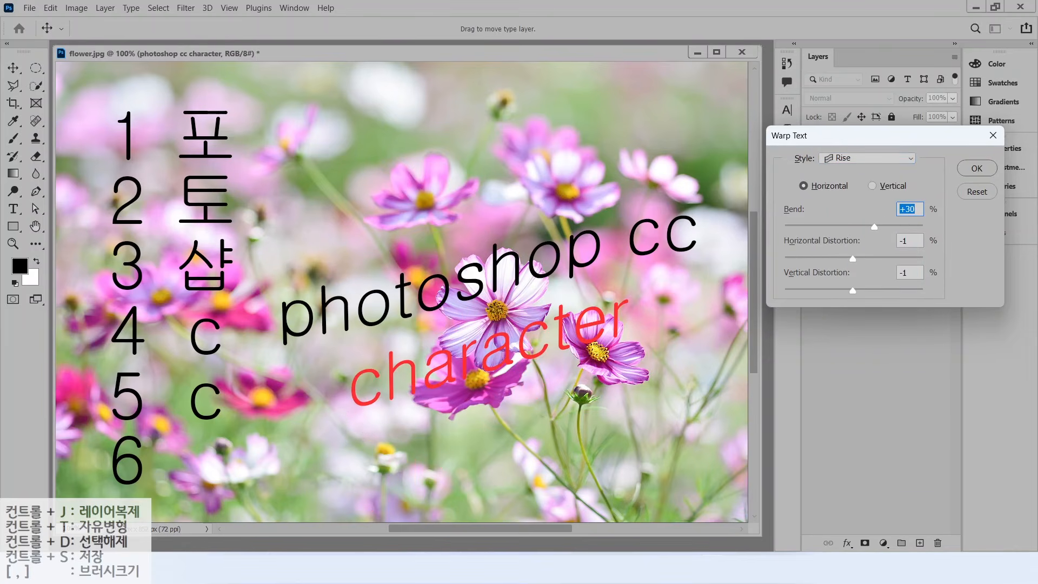
pyautogui.moveTo(269, 290)
pyautogui.mouseDown()
pyautogui.moveTo(356, 303)
pyautogui.moveTo(701, 204)
pyautogui.moveTo(712, 292)
pyautogui.mouseUp()
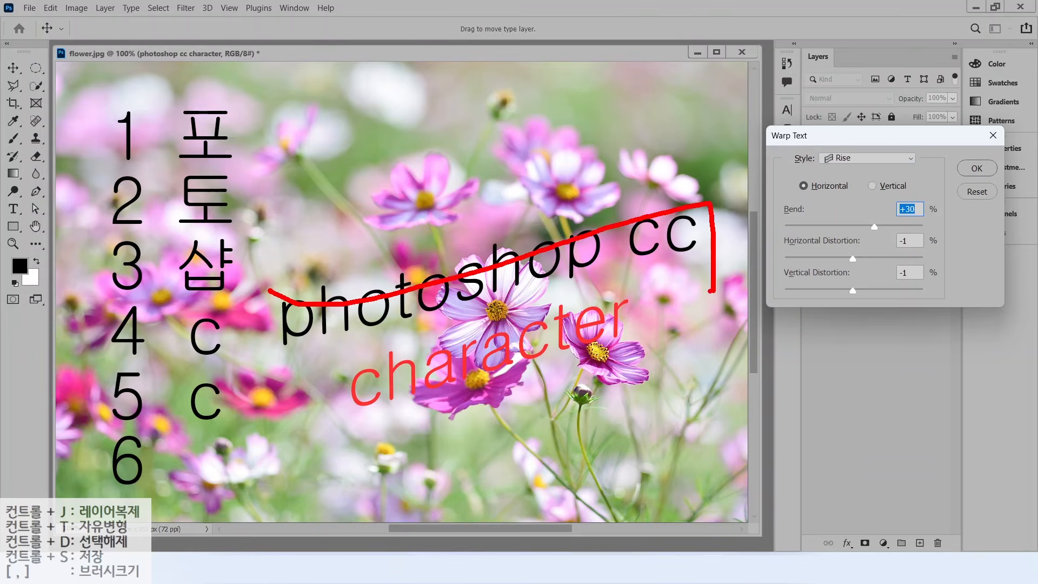
pyautogui.moveTo(267, 306)
pyautogui.mouseDown()
pyautogui.moveTo(259, 404)
pyautogui.moveTo(282, 430)
pyautogui.moveTo(392, 422)
pyautogui.moveTo(647, 309)
pyautogui.moveTo(698, 307)
pyautogui.mouseUp()
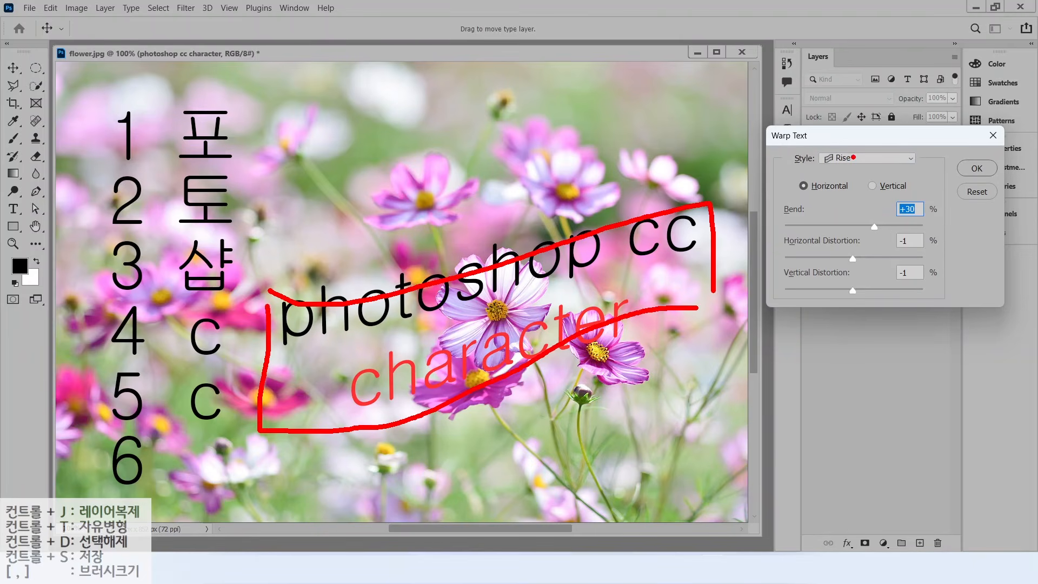
pyautogui.press('Escape')
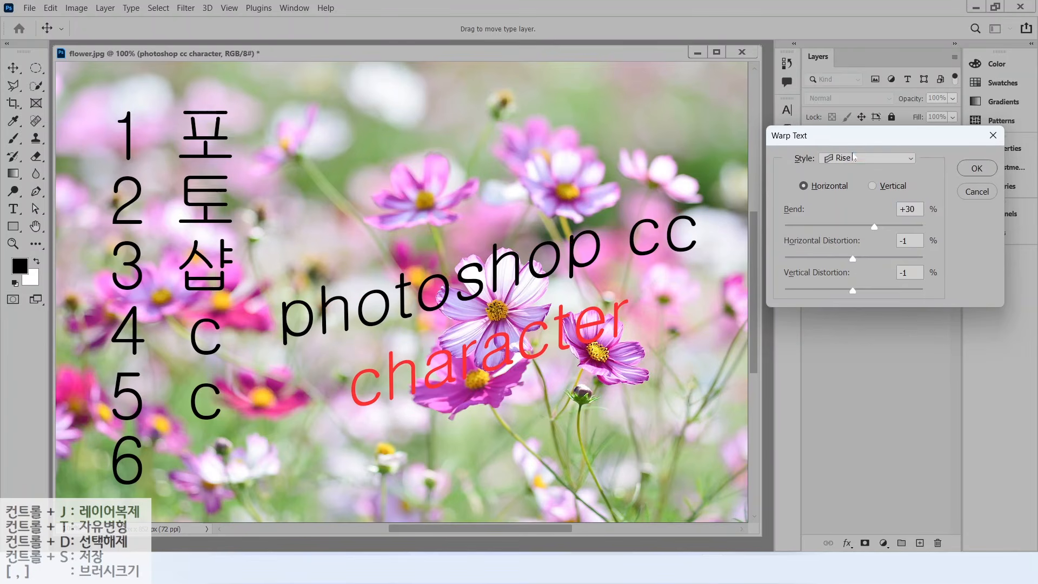
# - Change the text warp style from Rise to Flag, keeping the +30% bend
pyautogui.click(855, 158)
pyautogui.click(844, 306)
pyautogui.press('alt')
pyautogui.moveTo(238, 250)
pyautogui.mouseDown()
pyautogui.moveTo(261, 231)
pyautogui.moveTo(528, 242)
pyautogui.moveTo(712, 234)
pyautogui.moveTo(712, 354)
pyautogui.mouseUp()
pyautogui.moveTo(260, 234)
pyautogui.mouseDown()
pyautogui.moveTo(260, 347)
pyautogui.moveTo(397, 311)
pyautogui.moveTo(507, 360)
pyautogui.moveTo(631, 367)
pyautogui.moveTo(671, 342)
pyautogui.mouseUp()
pyautogui.moveTo(200, 368); pyautogui.dragTo(731, 369)
pyautogui.moveTo(229, 342)
pyautogui.mouseDown()
pyautogui.moveTo(250, 366)
pyautogui.moveTo(253, 355)
pyautogui.mouseUp()
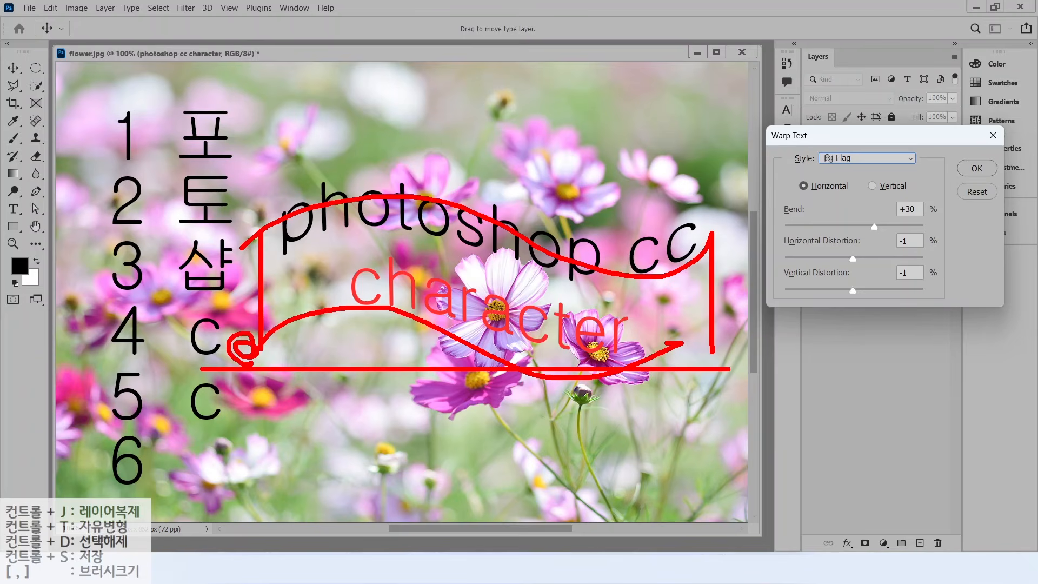
pyautogui.press('Escape')
# - Try the Arc Upper warp style and cancel the text warp without applying it
pyautogui.click(861, 158)
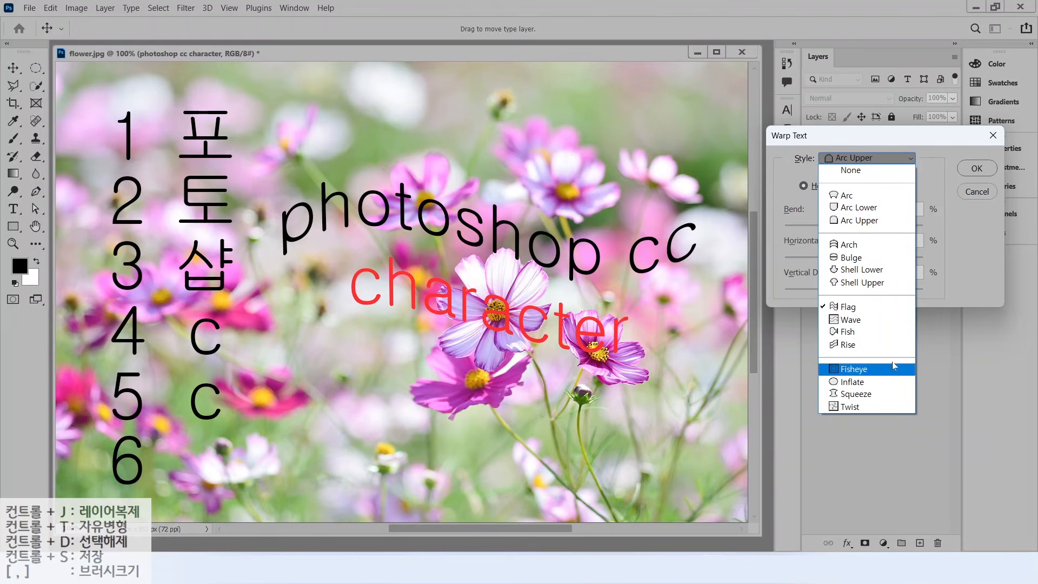
pyautogui.click(897, 138)
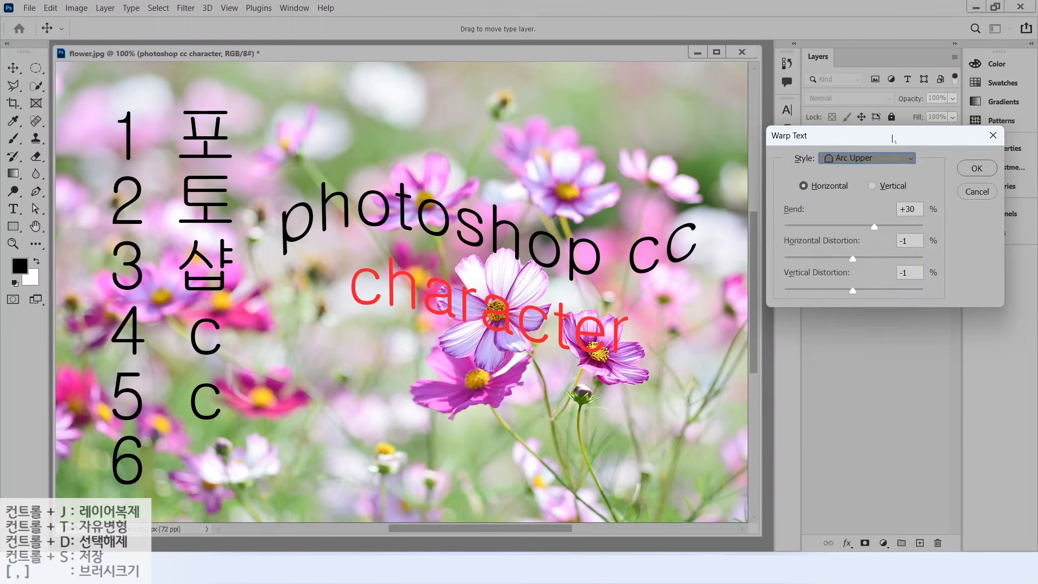
pyautogui.click(994, 135)
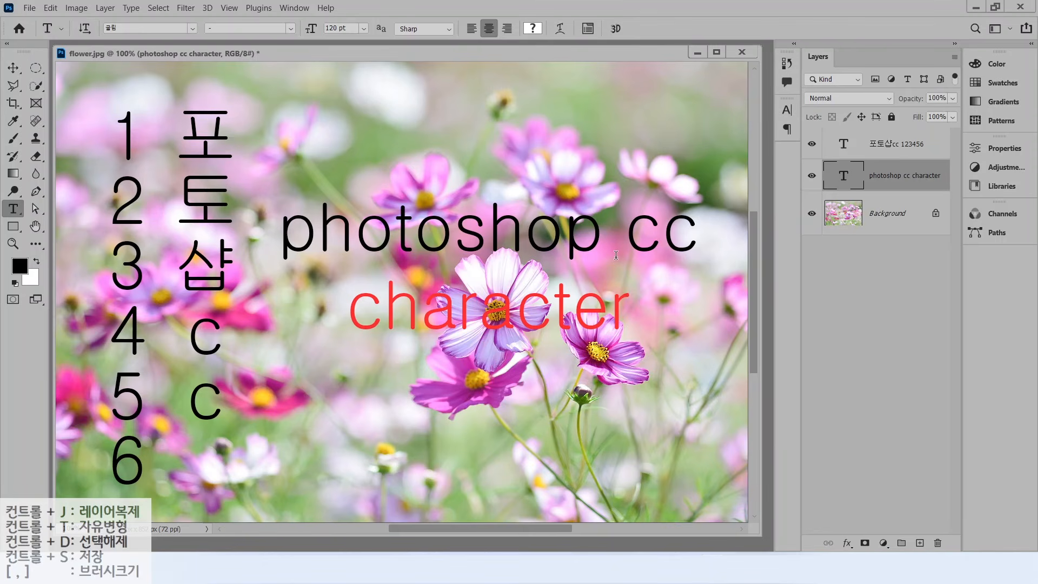